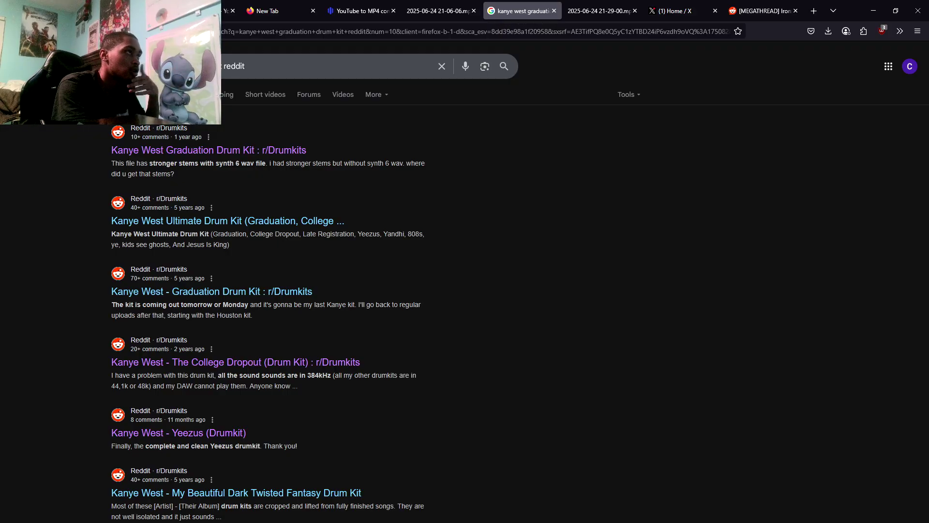
# Switch to FL Studio and route the Mary Jane sample in the playlist to mixer track 1.
pyautogui.hotkey('alt', 'Tab')
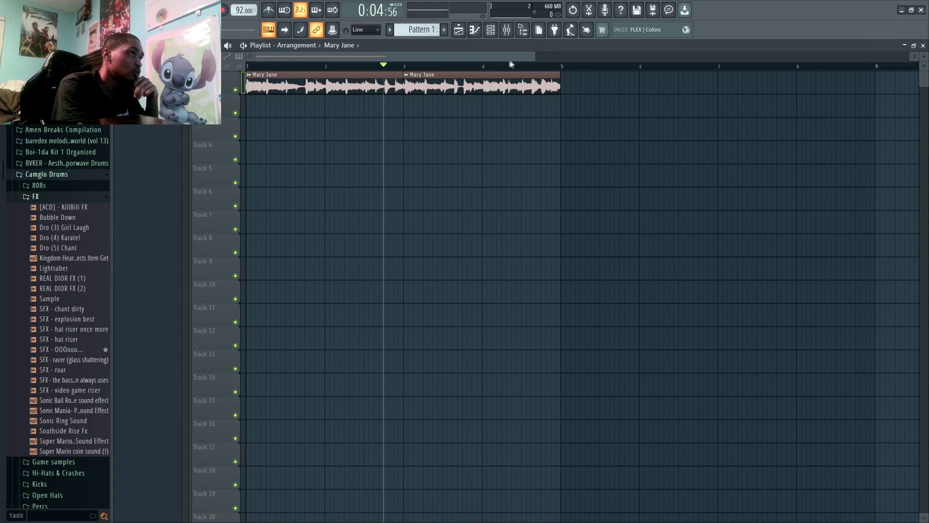
pyautogui.moveTo(533, 52); pyautogui.dragTo(573, 61)
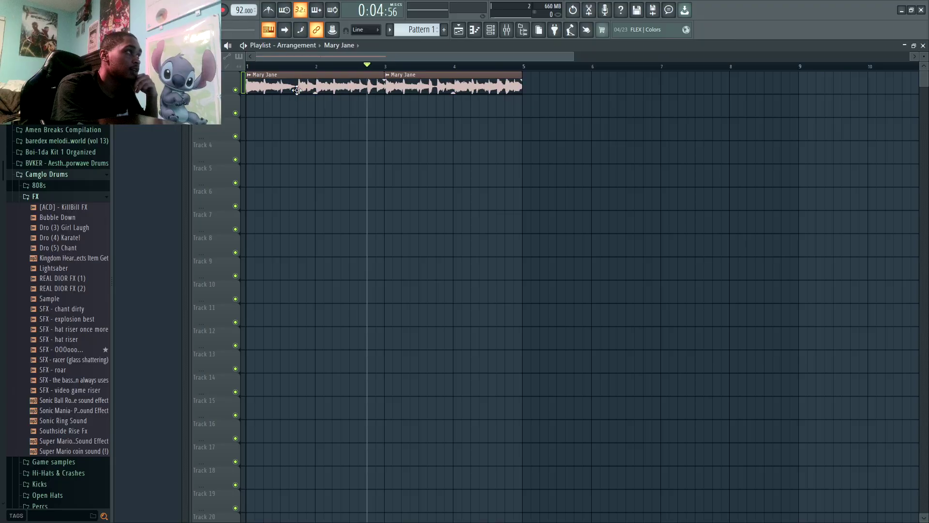
pyautogui.doubleClick(280, 73)
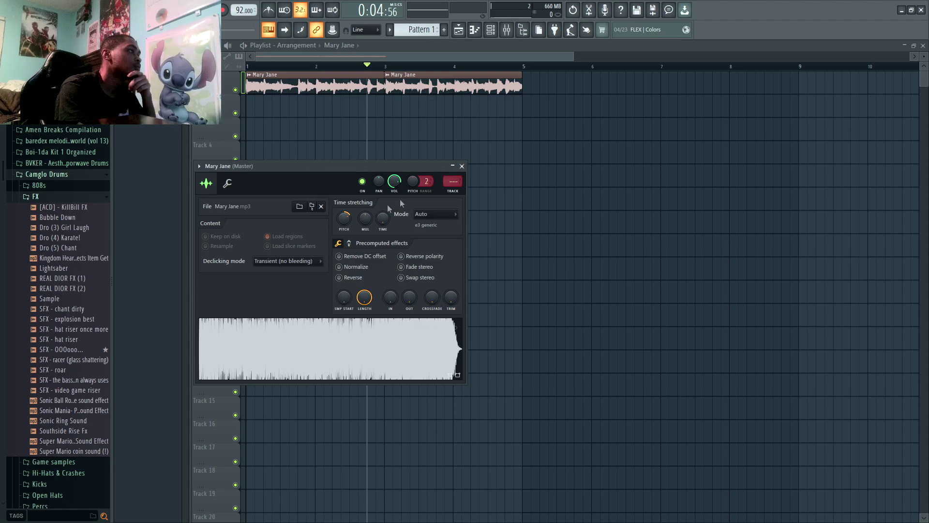
pyautogui.click(461, 166)
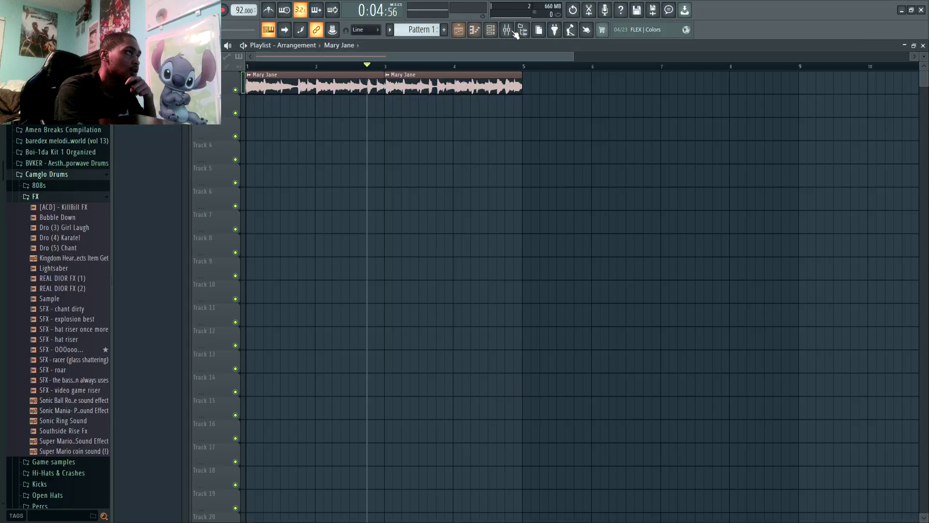
pyautogui.click(495, 32)
pyautogui.click(506, 34)
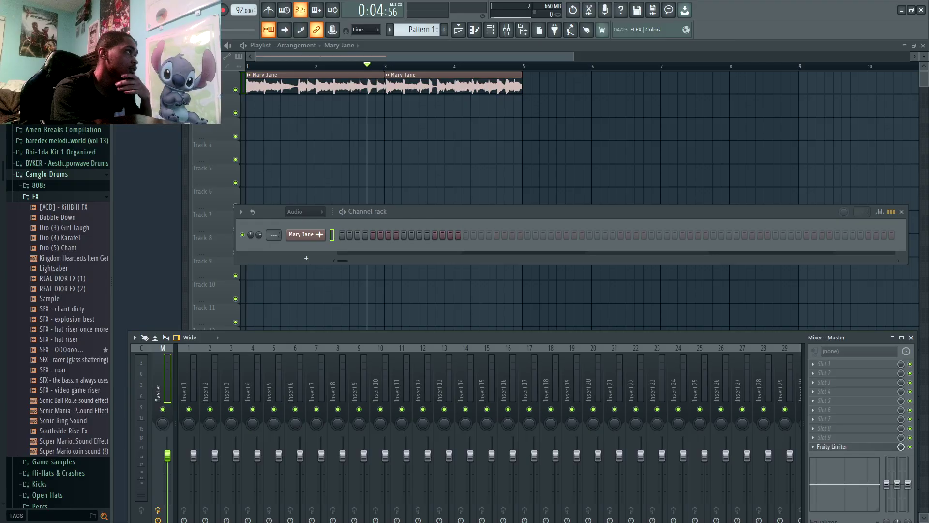
pyautogui.doubleClick(291, 84)
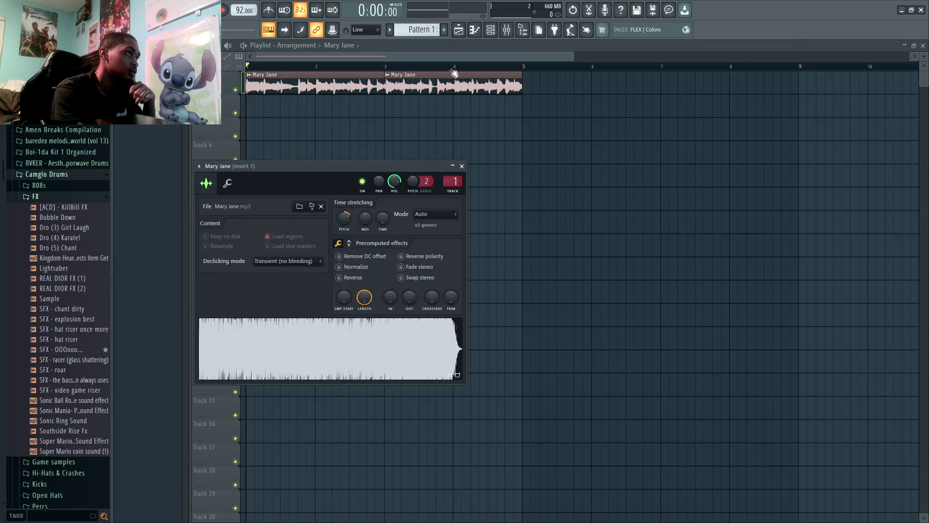
# Add Fruity Parametric EQ 2 to the first effect slot of mixer track Insert 1.
pyautogui.click(491, 33)
pyautogui.click(506, 32)
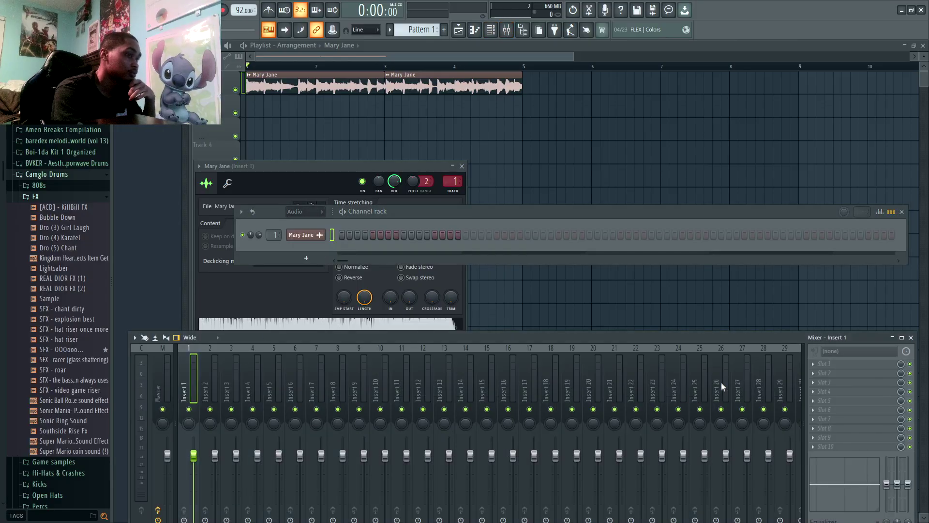
pyautogui.click(820, 365)
pyautogui.click(700, 70)
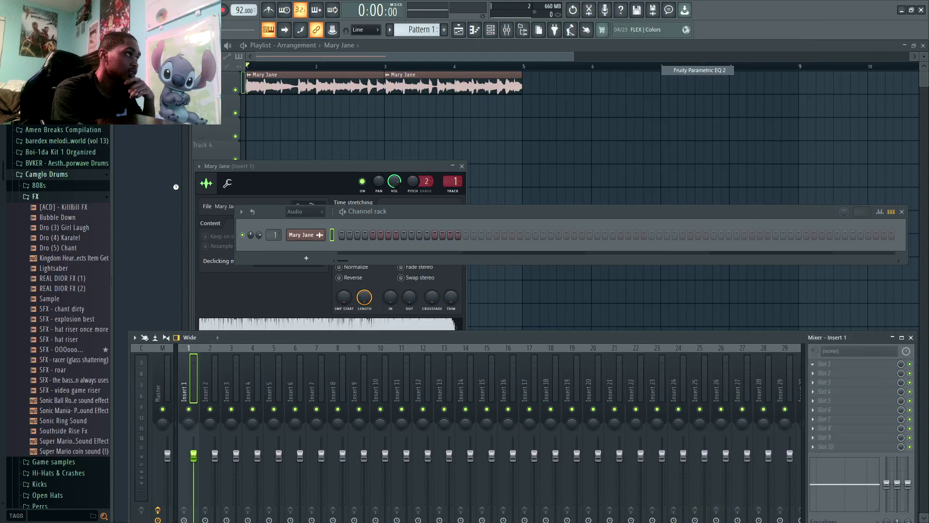
# Cut the lows with EQ band 1, lower the highs with band 7, and play the sample.
pyautogui.moveTo(214, 224); pyautogui.dragTo(251, 280)
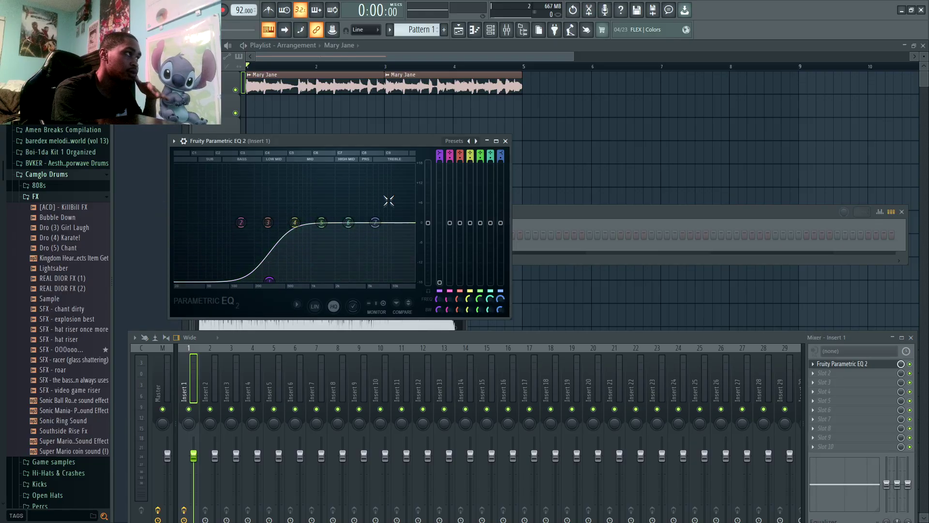
pyautogui.moveTo(375, 222); pyautogui.dragTo(353, 266)
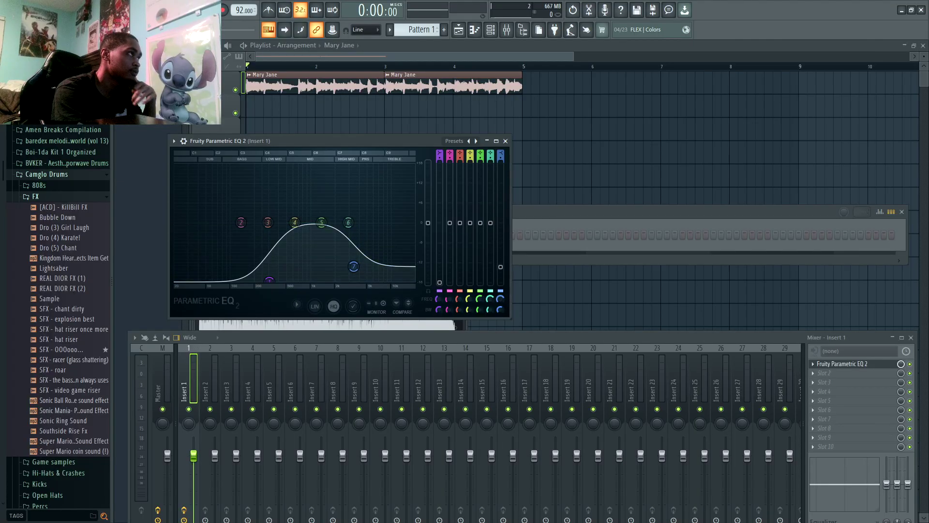
pyautogui.press('space')
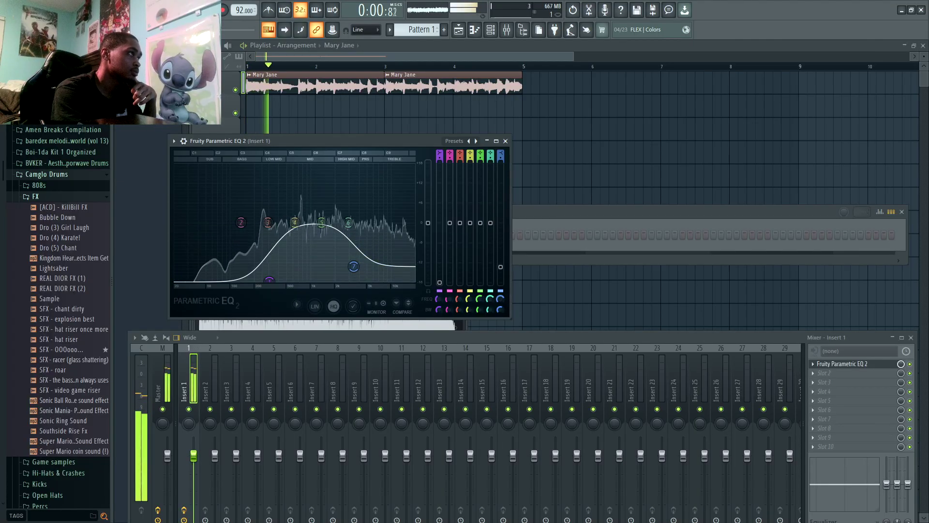
# Set the channel rack filter to All so every channel is listed.
pyautogui.click(529, 210)
pyautogui.click(303, 212)
pyautogui.click(297, 223)
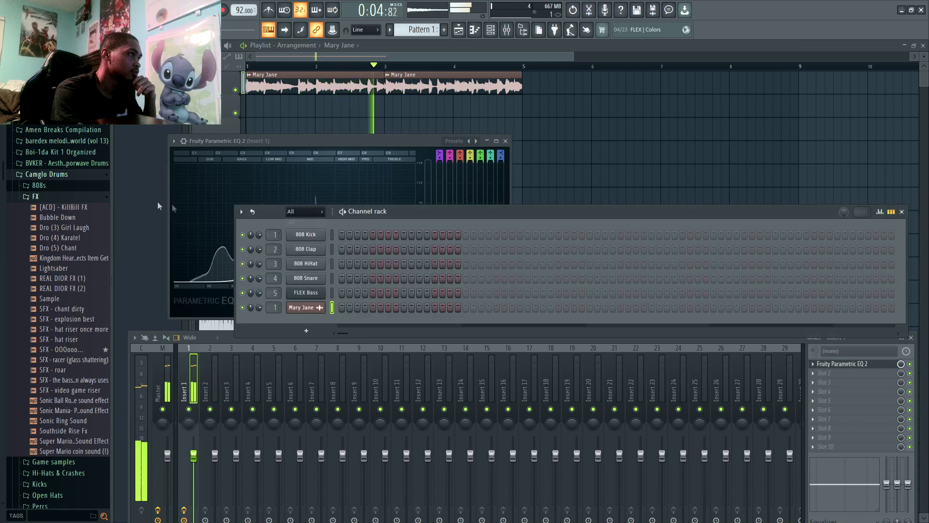
# Stop playback, collapse and reopen the Drum Kits folder in the browser, and expand its Graduation kit.
pyautogui.scroll(-4, 27, 207)
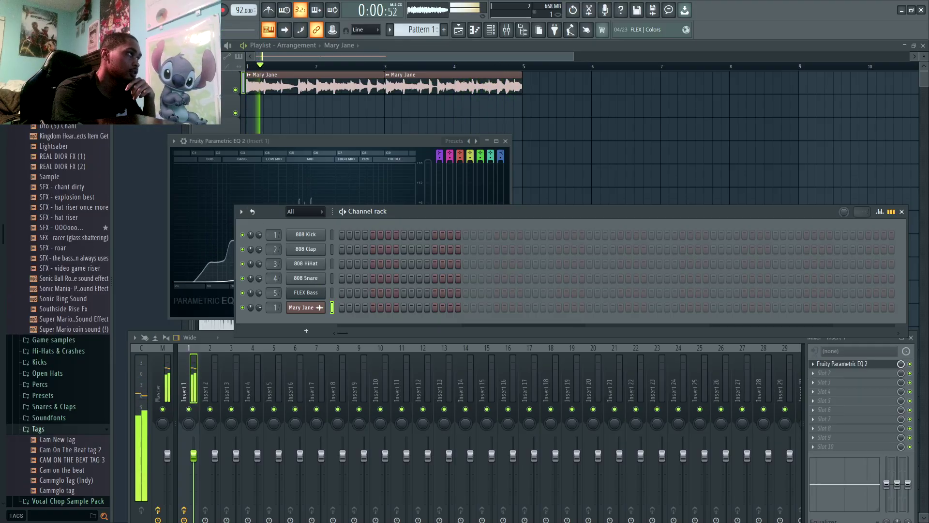
pyautogui.scroll(10, 23, 245)
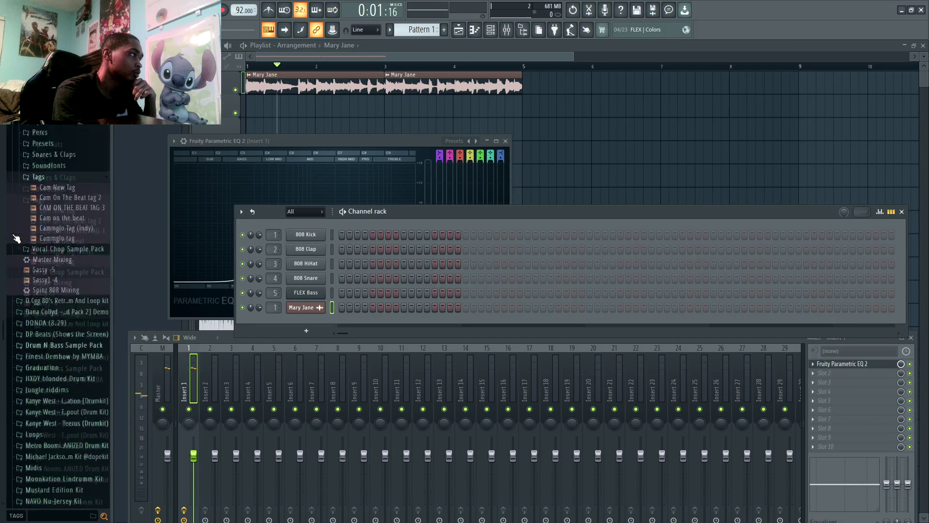
pyautogui.scroll(3, 23, 245)
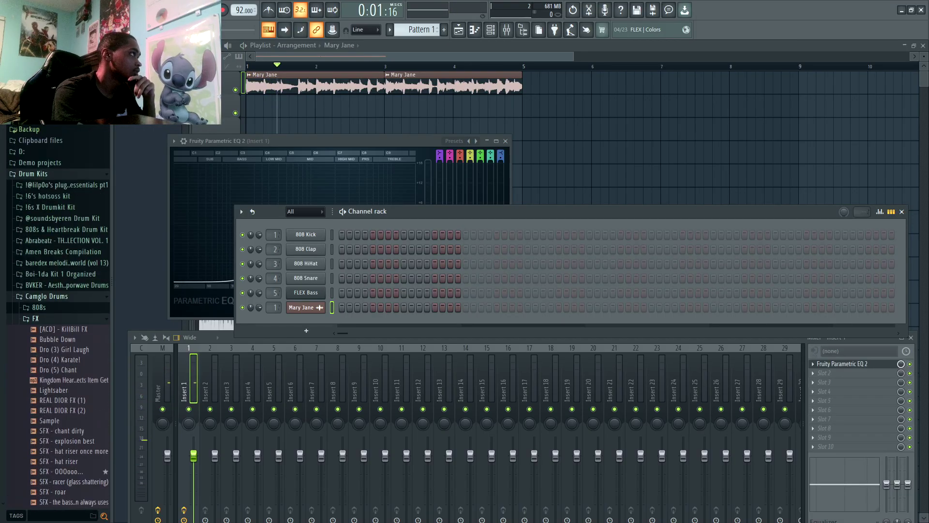
pyautogui.click(33, 174)
pyautogui.click(35, 206)
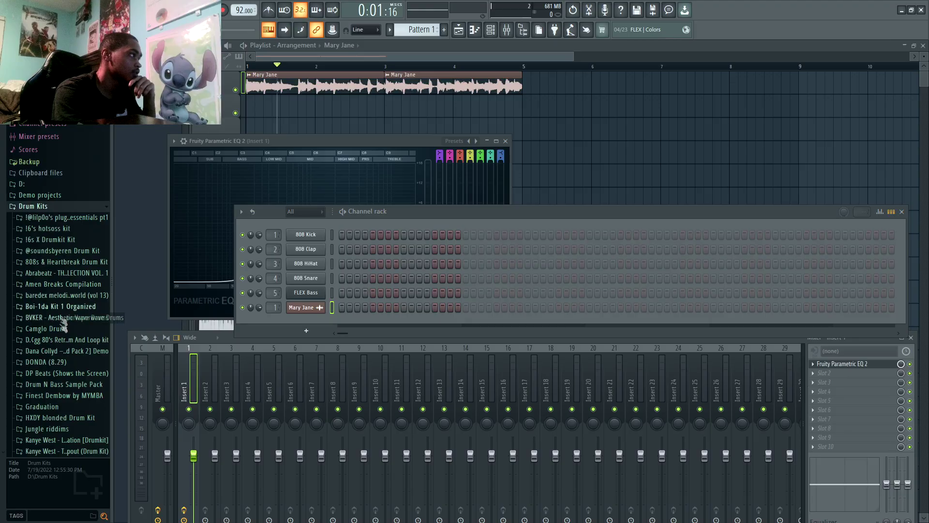
pyautogui.scroll(-6, 64, 317)
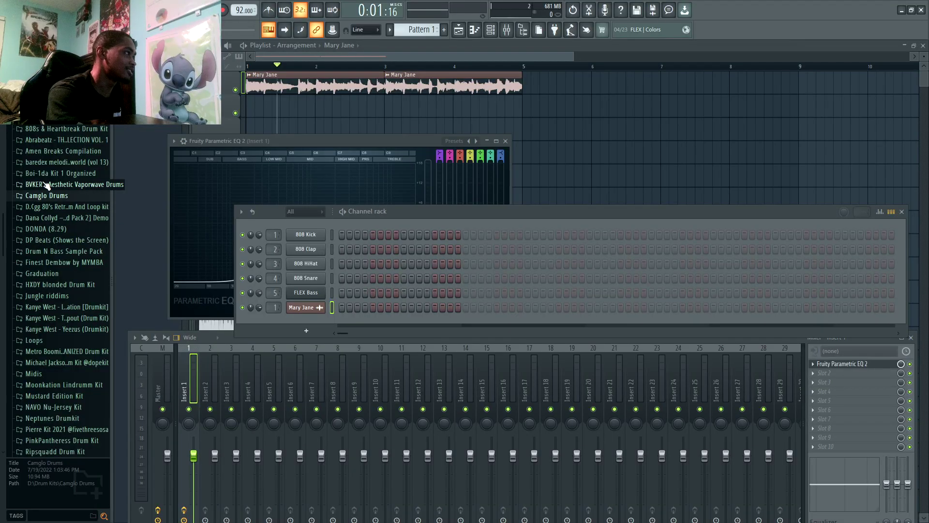
pyautogui.click(67, 274)
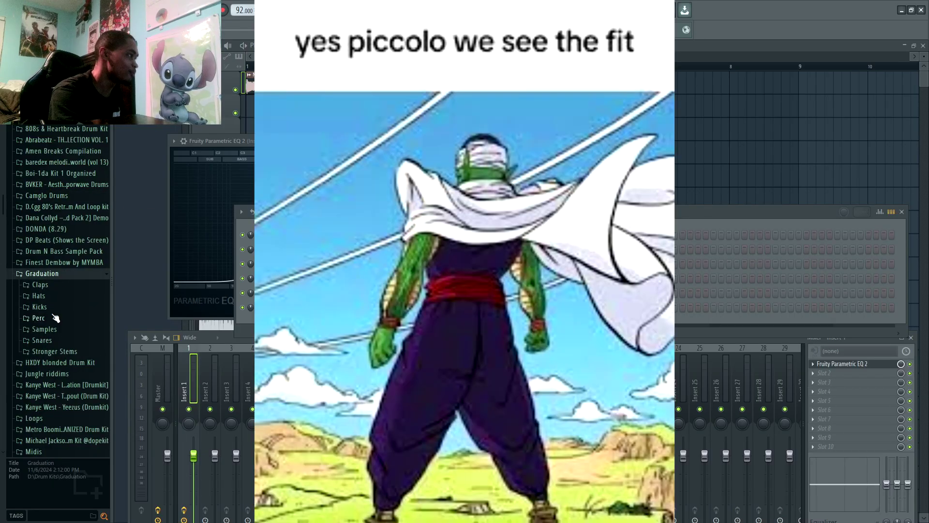
# Audition the Graduation snares, replace the 808 Clap with Snare (I Wonder) hitting on step 5, and place Pattern 1 on the second playlist track.
pyautogui.click(70, 393)
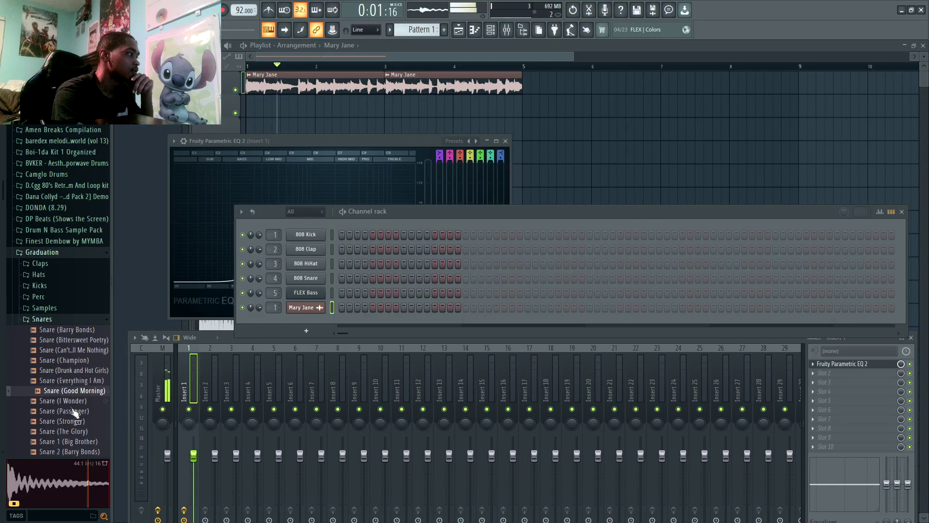
pyautogui.click(73, 410)
pyautogui.click(76, 405)
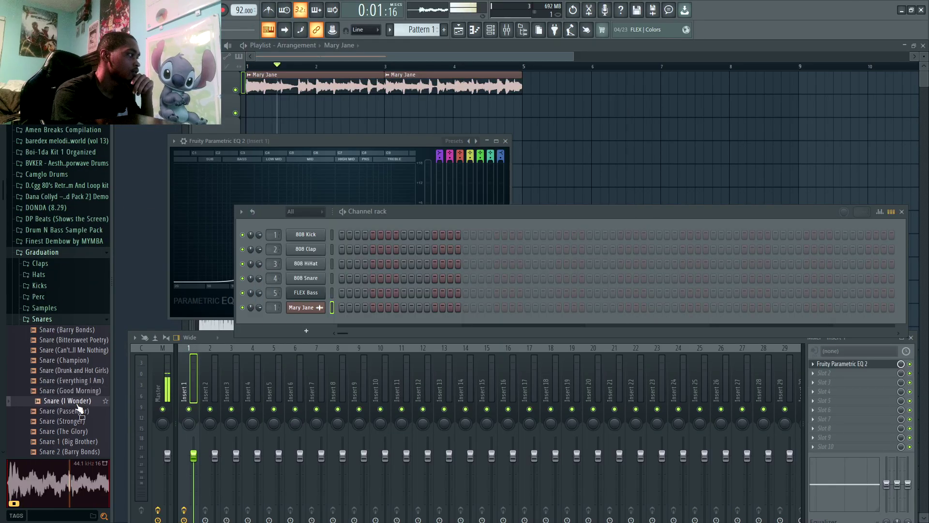
pyautogui.moveTo(321, 252); pyautogui.dragTo(309, 248)
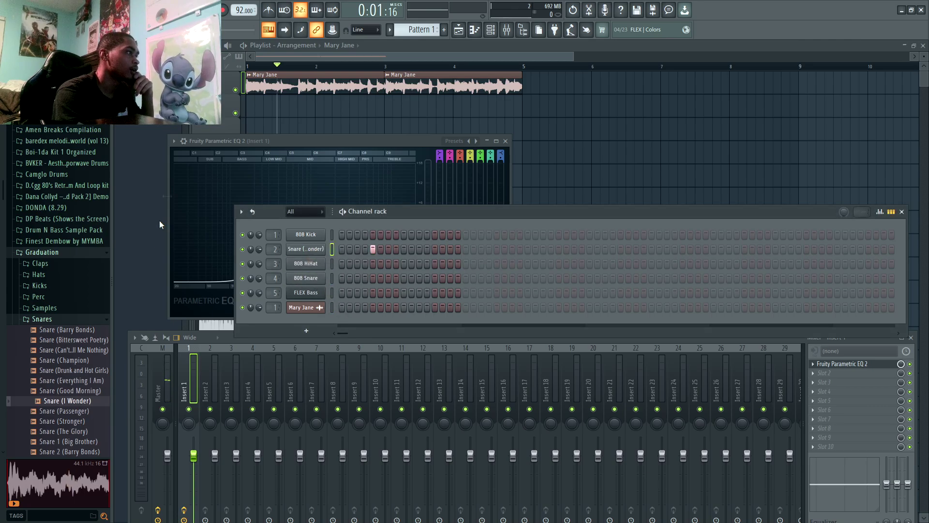
pyautogui.click(253, 112)
pyautogui.rightClick(254, 111)
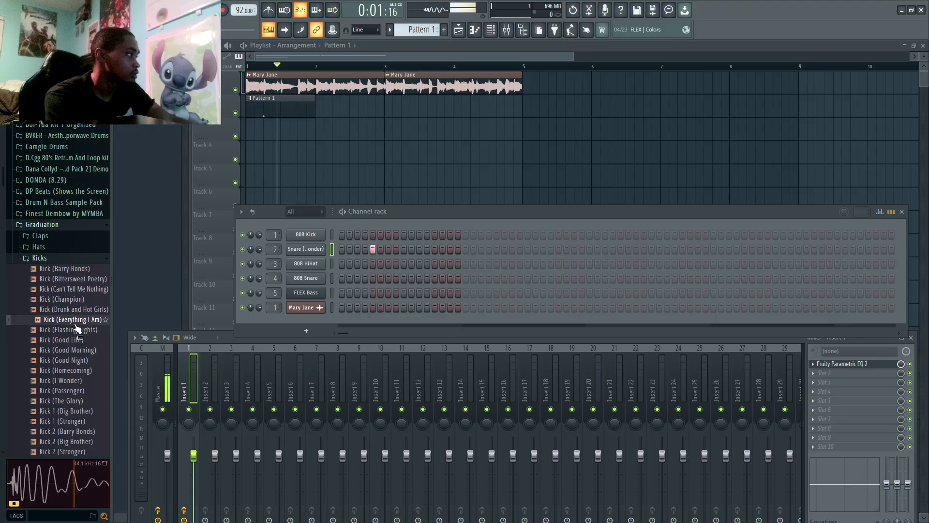
# Replace the 808 HiHat with Kick (Flashing Lights) from the Graduation kit and fill every fourth step.
pyautogui.moveTo(77, 327); pyautogui.dragTo(77, 334)
pyautogui.moveTo(286, 264); pyautogui.dragTo(314, 260)
pyautogui.rightClick(313, 261)
pyautogui.click(434, 304)
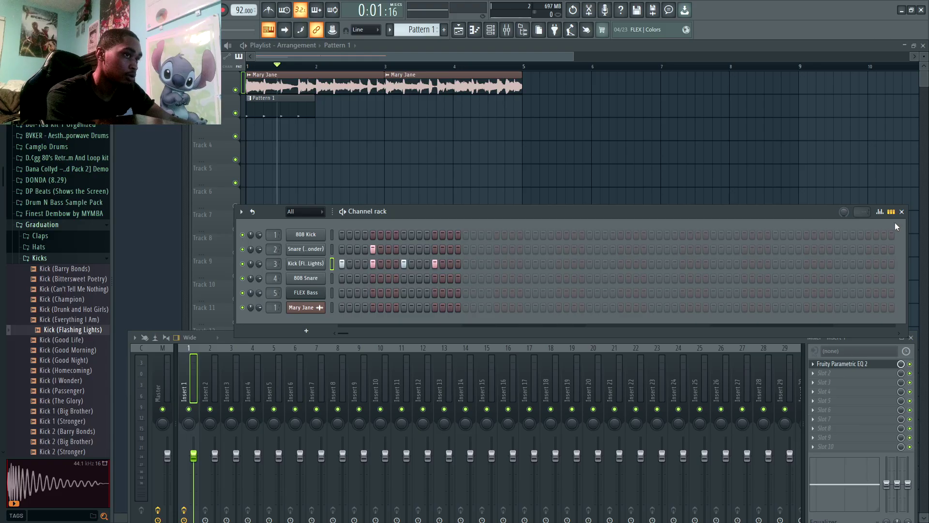
# Move the channel rack aside, close the mixer, and widen the rack to show more steps.
pyautogui.moveTo(741, 209); pyautogui.dragTo(629, 202)
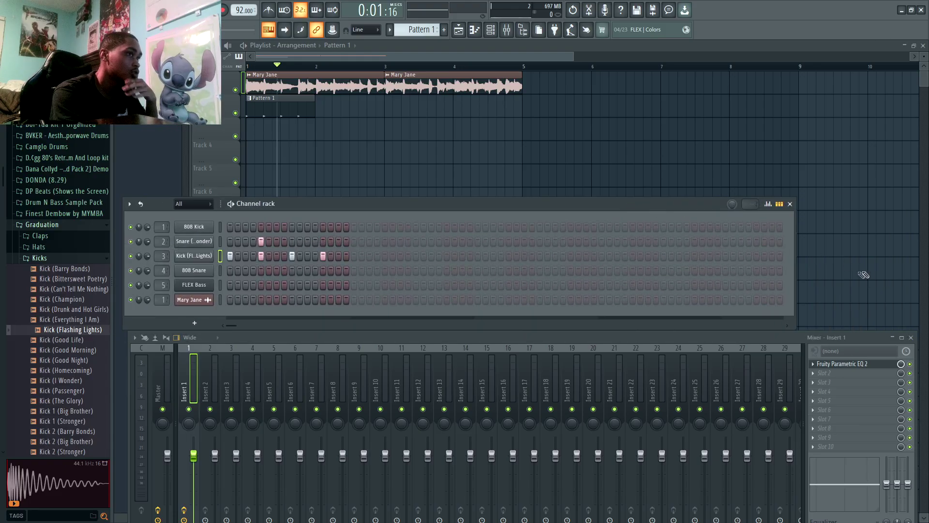
pyautogui.click(802, 267)
pyautogui.rightClick(804, 269)
pyautogui.click(491, 30)
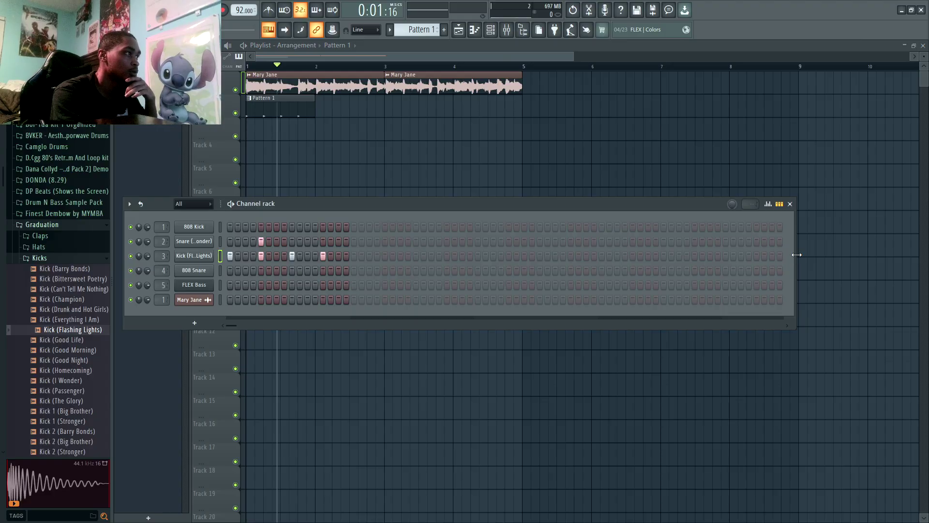
pyautogui.moveTo(797, 254); pyautogui.dragTo(918, 255)
# Fill every fourth step of the Flashing Lights kick across the longer pattern and widen the channel rack further.
pyautogui.rightClick(177, 251)
pyautogui.click(319, 297)
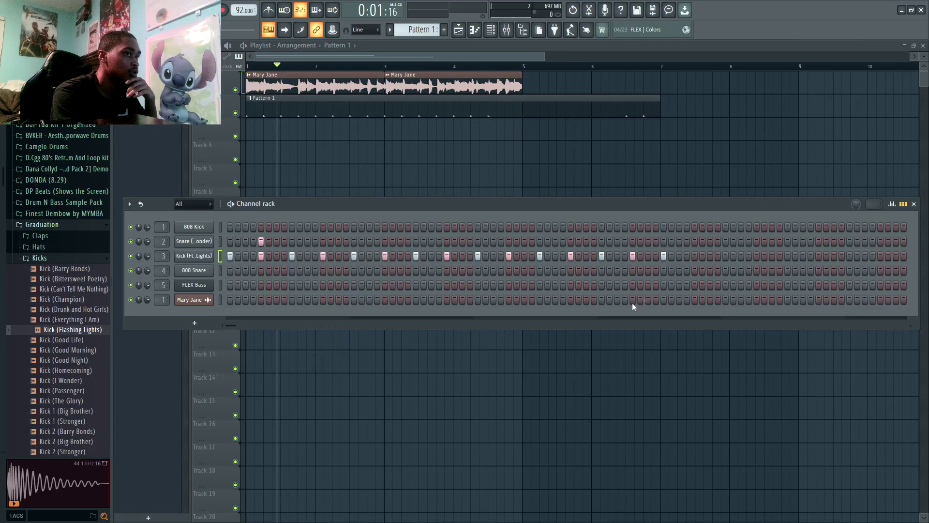
pyautogui.moveTo(763, 204); pyautogui.dragTo(618, 199)
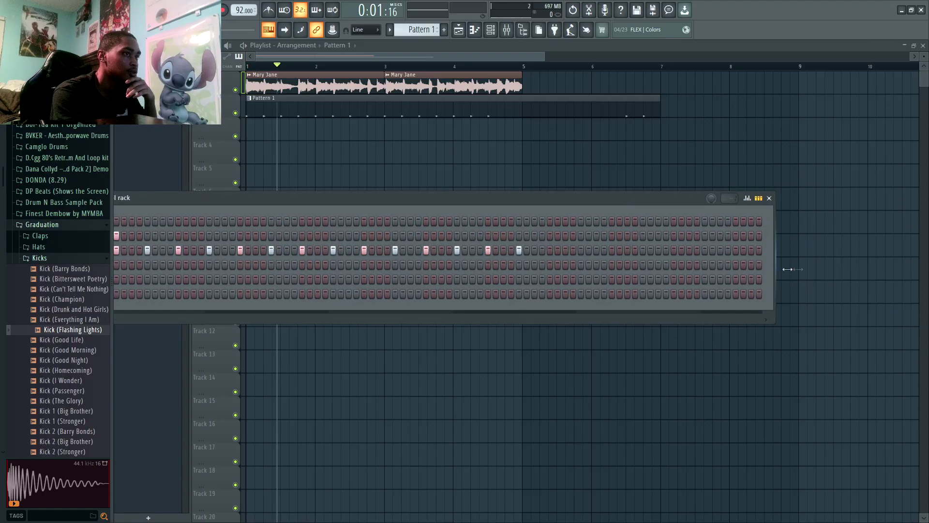
pyautogui.moveTo(781, 269); pyautogui.dragTo(868, 266)
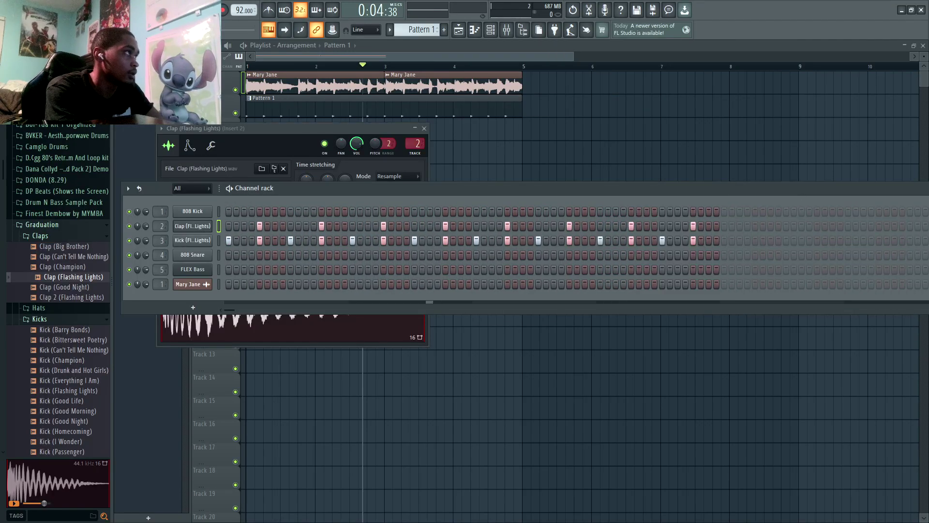
# Play the arrangement and pull down band 2 of Insert 1's Fruity Parametric EQ 2 to cut more low end.
pyautogui.press('space')
pyautogui.click(524, 31)
pyautogui.click(524, 31)
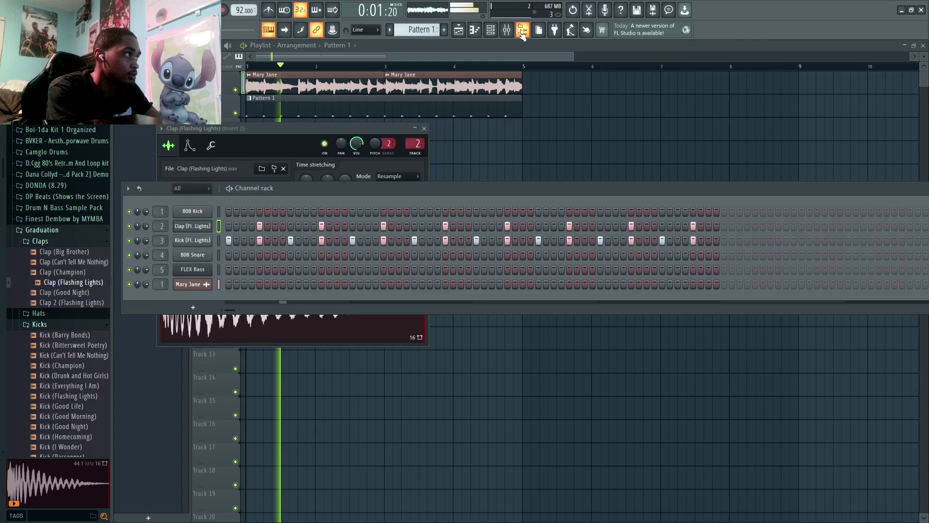
pyautogui.click(508, 31)
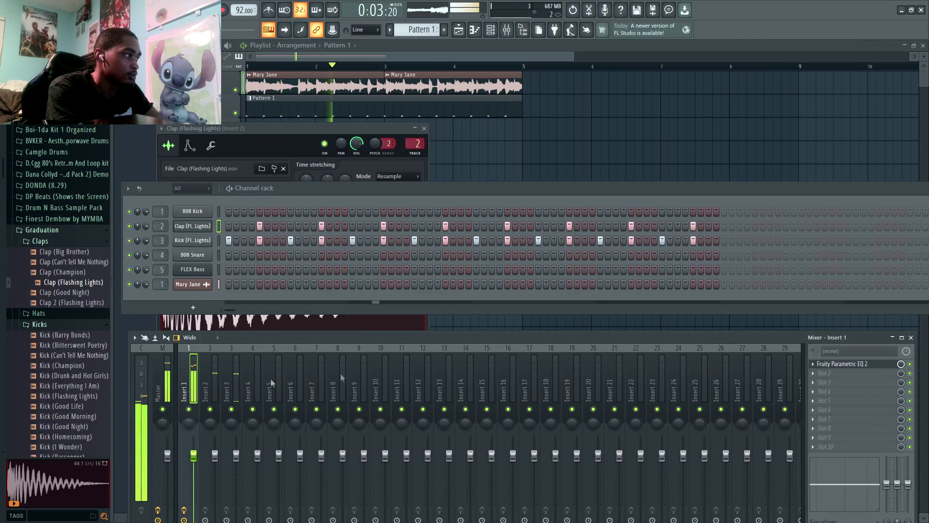
pyautogui.click(842, 364)
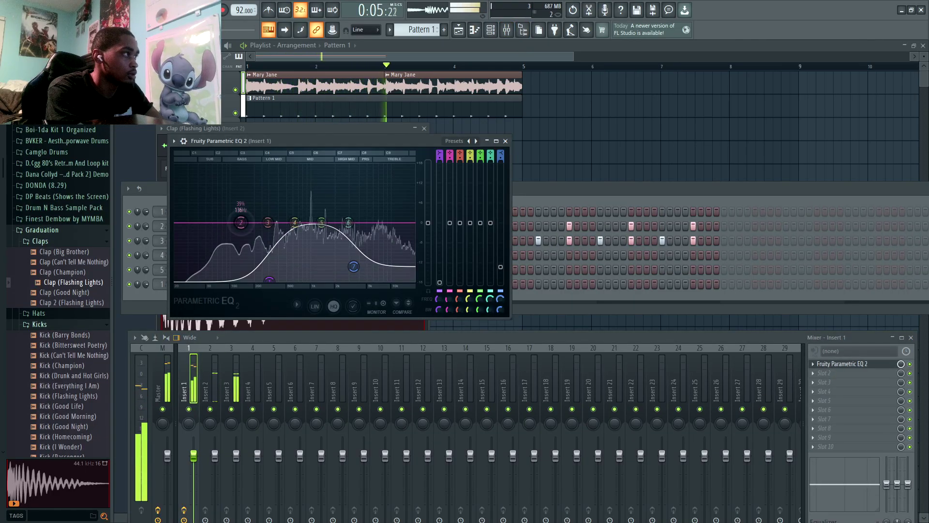
pyautogui.moveTo(250, 262); pyautogui.dragTo(260, 261)
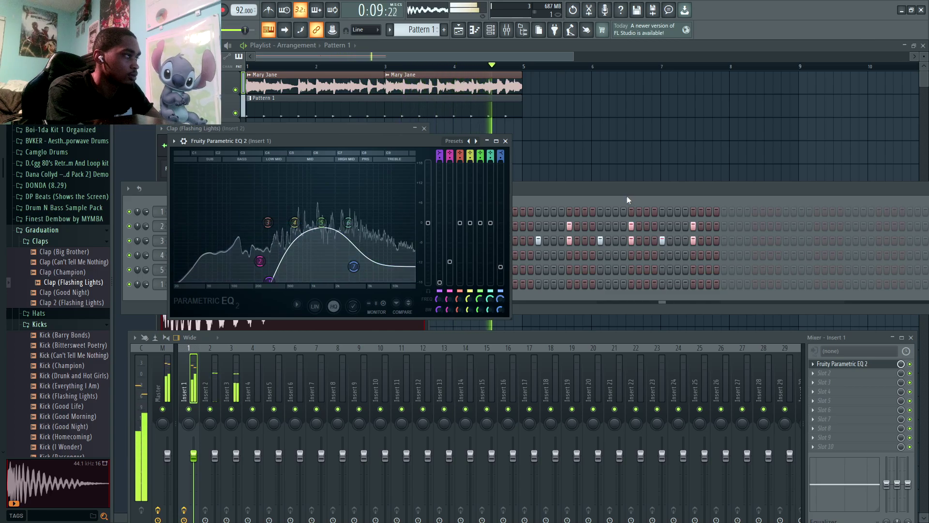
# Listen to the sample with the drums, zoom the playlist in on bars 1 to 5, and stop playback.
pyautogui.click(557, 196)
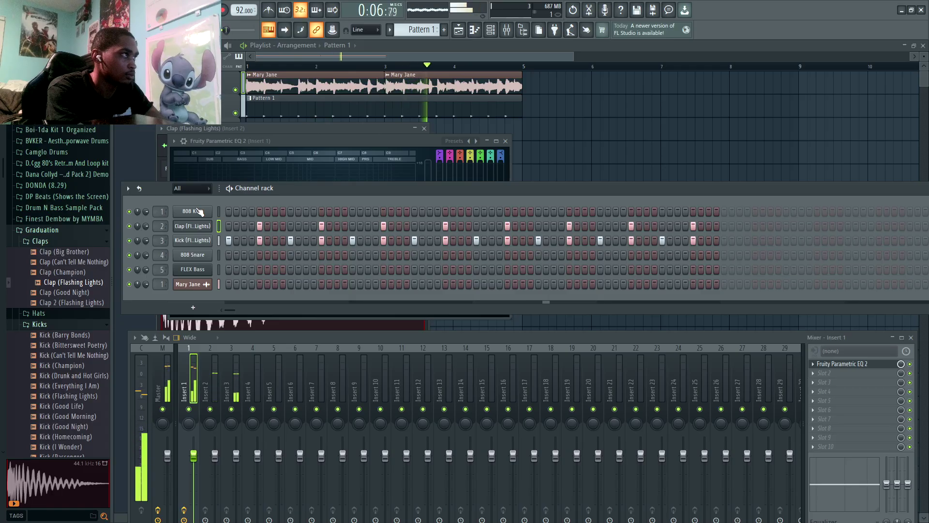
pyautogui.click(573, 58)
pyautogui.moveTo(573, 57); pyautogui.dragTo(400, 57)
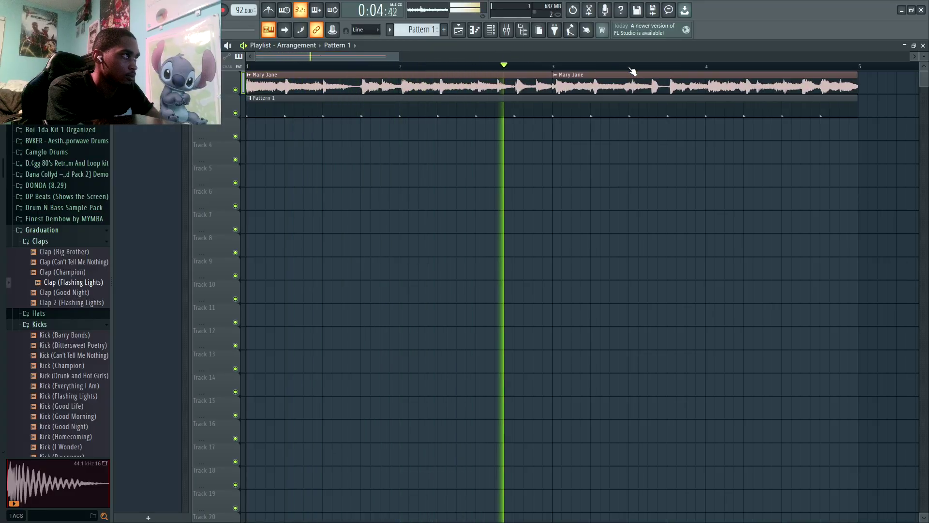
pyautogui.press('space')
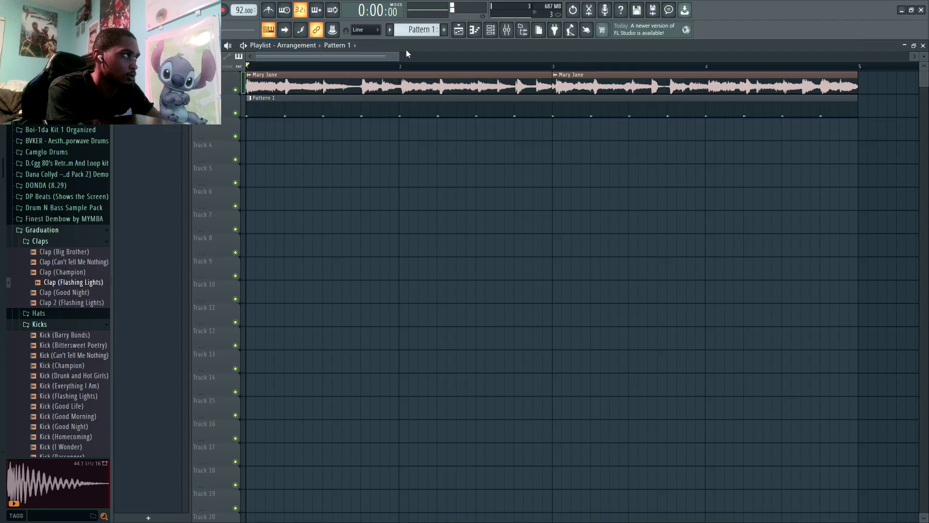
# Shift the audio inside the first Mary Jane clip slightly so it starts on the beat, and play it back.
pyautogui.moveTo(393, 56); pyautogui.dragTo(320, 83)
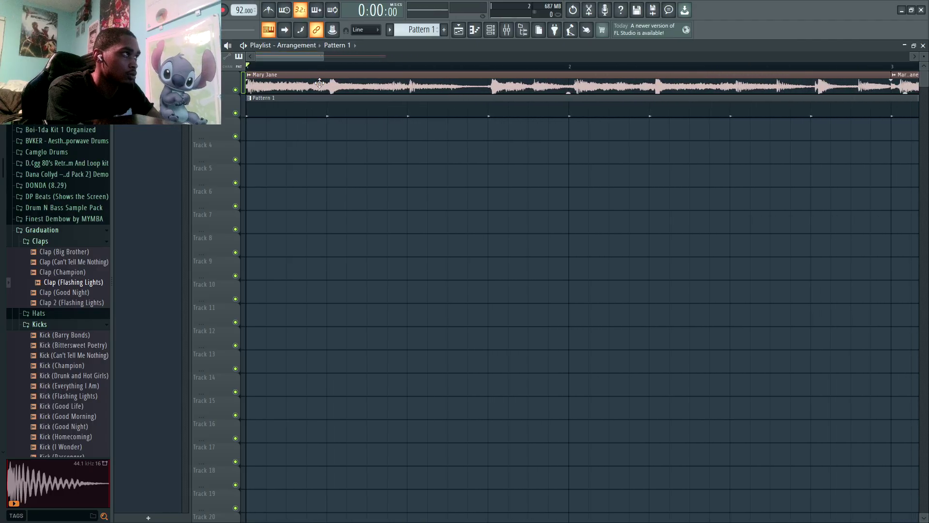
pyautogui.moveTo(250, 89); pyautogui.dragTo(273, 88)
pyautogui.press('space')
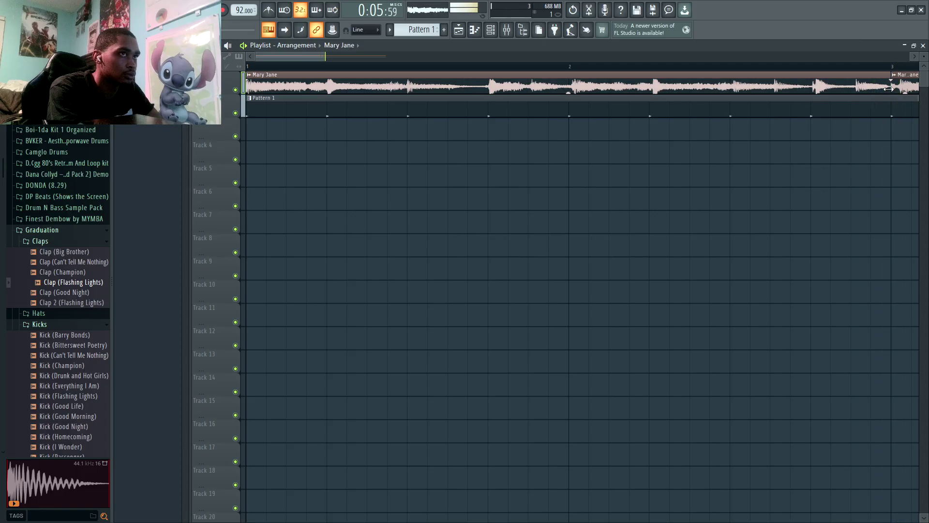
pyautogui.moveTo(277, 55); pyautogui.dragTo(315, 53)
pyautogui.press('space')
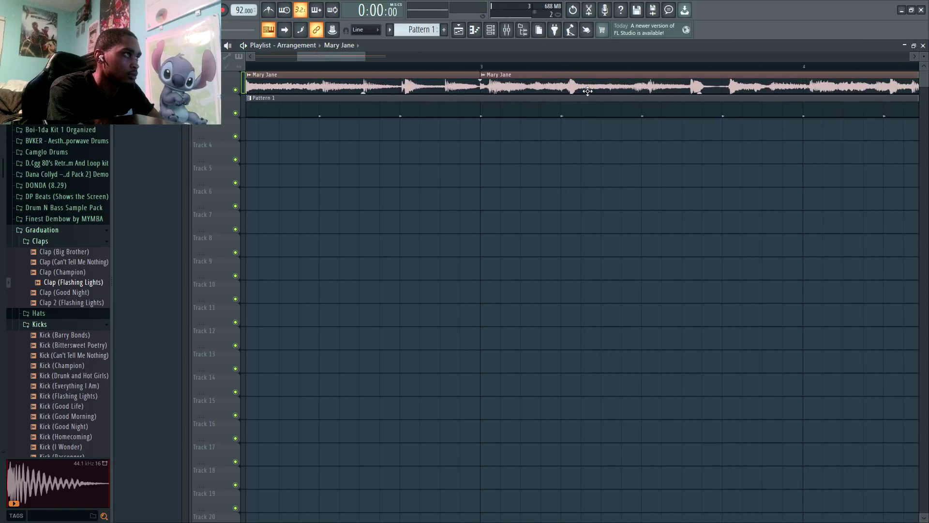
# Move the second Mary Jane clip slightly earlier, trim its start back to bar 3, and play the end of the loop.
pyautogui.moveTo(497, 90); pyautogui.dragTo(487, 92)
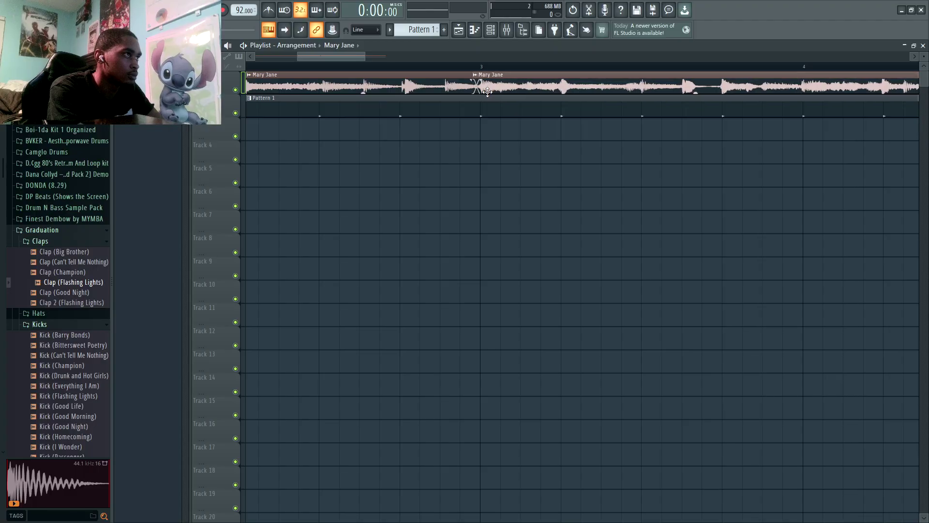
pyautogui.moveTo(472, 73); pyautogui.dragTo(480, 74)
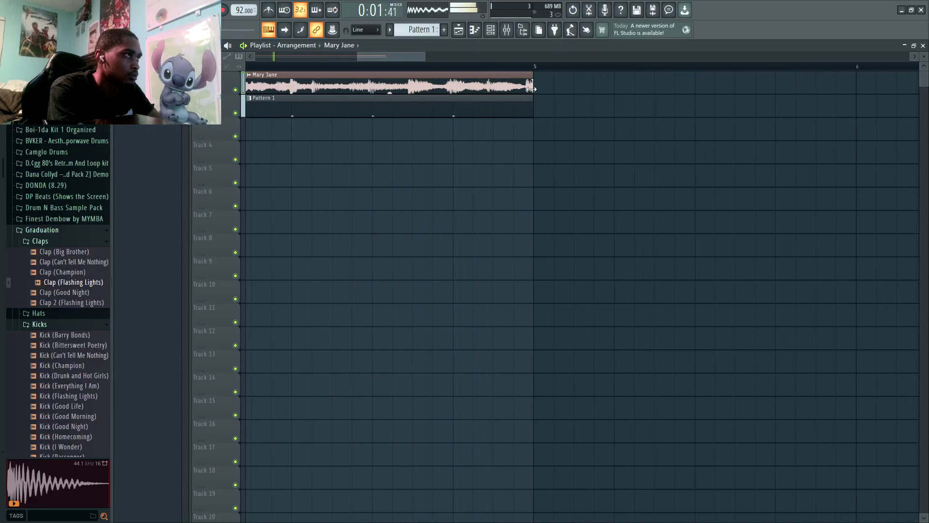
pyautogui.click(509, 67)
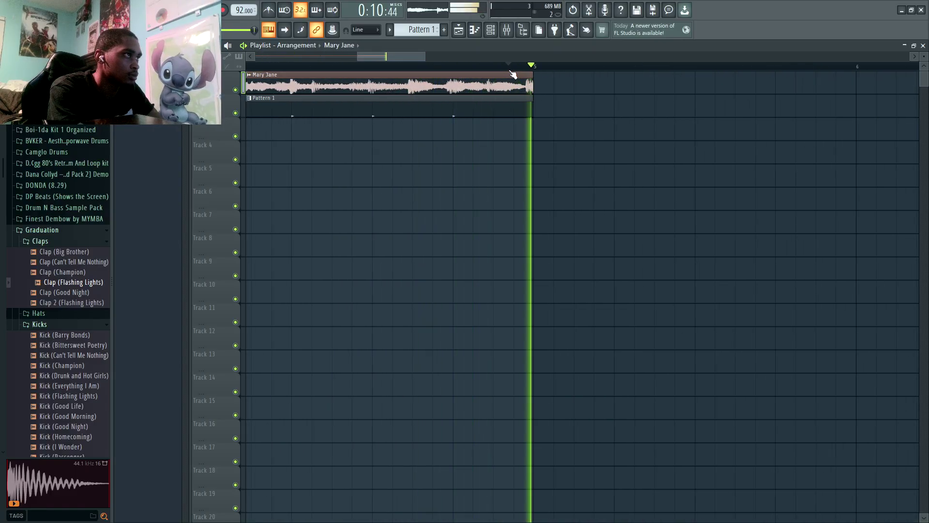
# Stop playback and replace the 808 Kick channel in the channel rack with Serum.
pyautogui.click(475, 31)
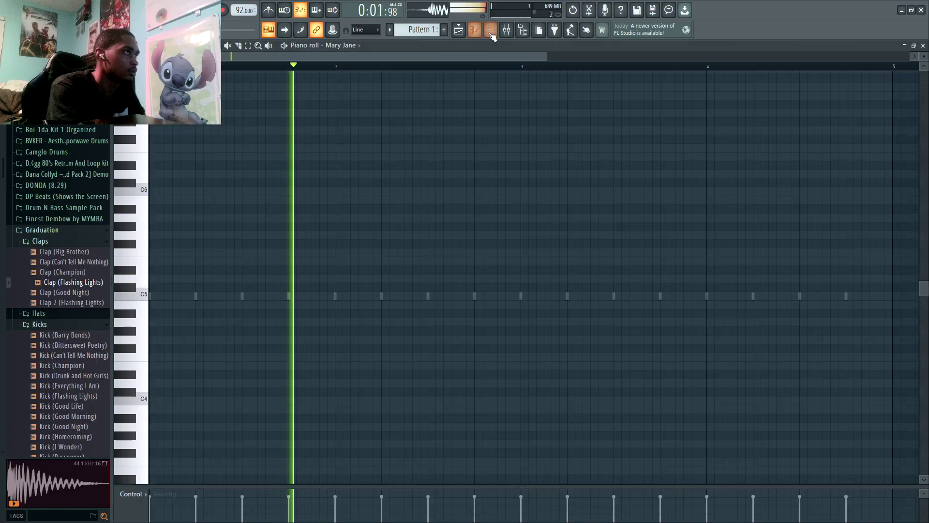
pyautogui.click(491, 32)
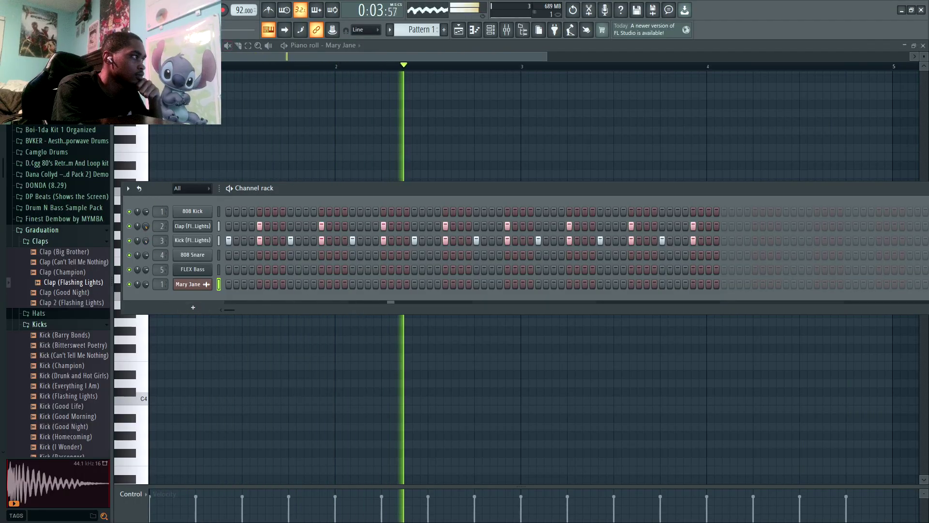
pyautogui.press('space')
pyautogui.rightClick(185, 211)
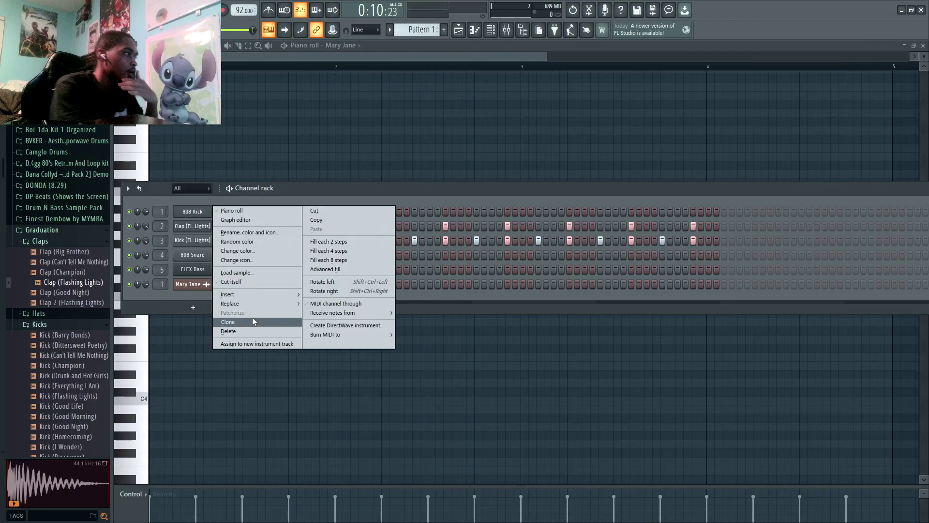
pyautogui.moveTo(269, 304)
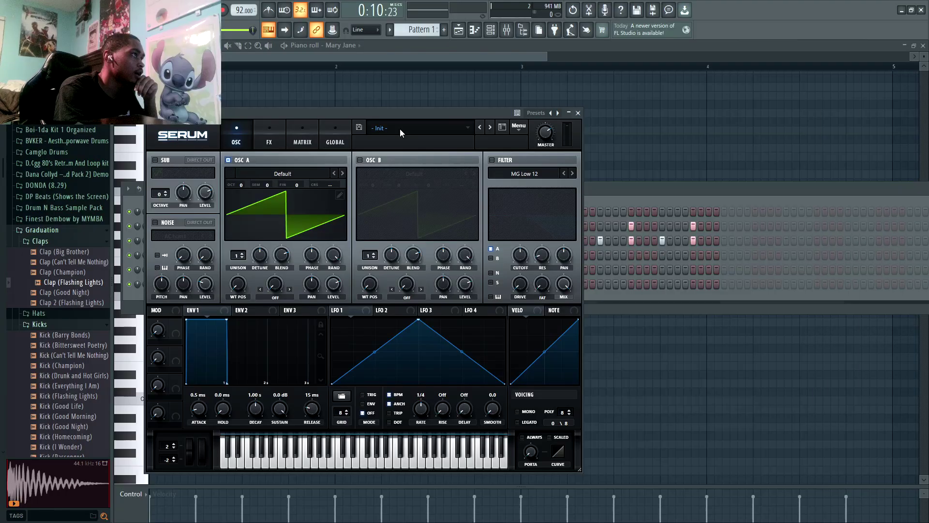
pyautogui.click(401, 129)
pyautogui.moveTo(520, 299)
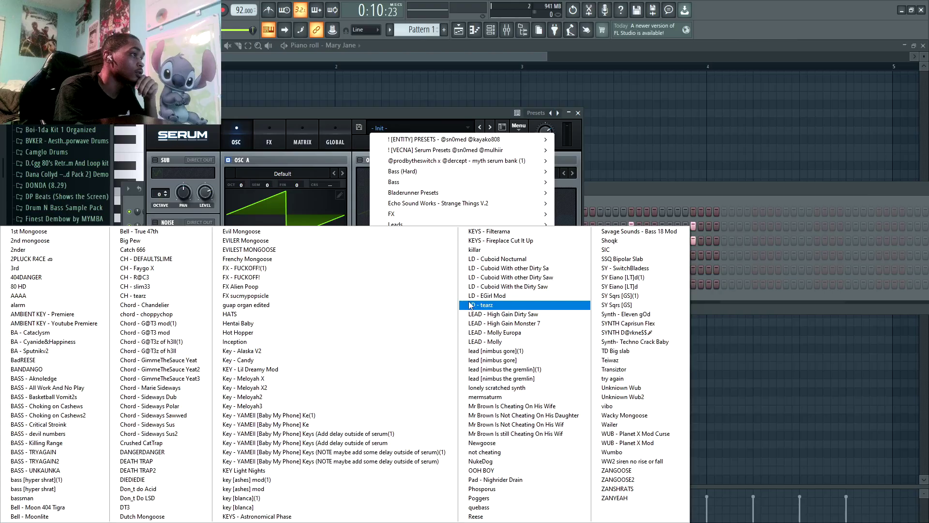
pyautogui.click(231, 189)
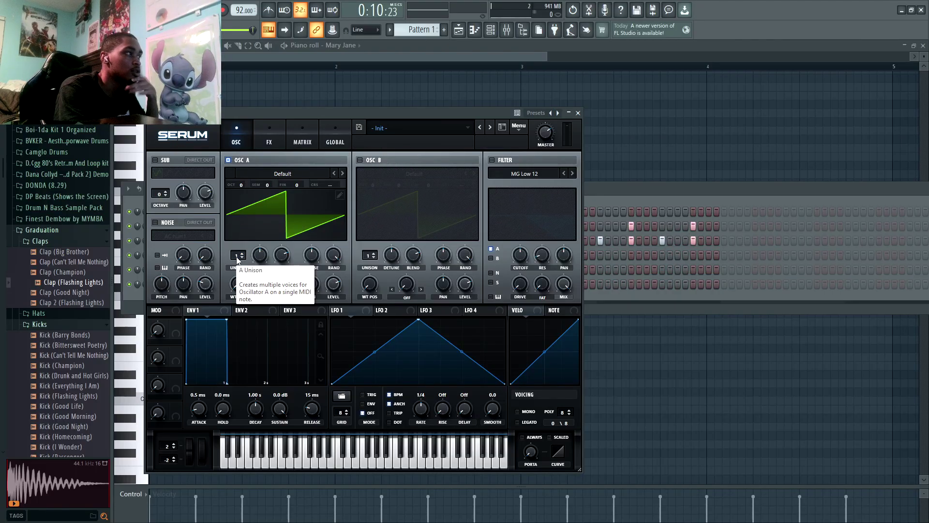
# Set oscillator A in Serum to 7 unison voices, turn on always-active portamento, and return to the channel rack.
pyautogui.moveTo(237, 260); pyautogui.dragTo(227, 189)
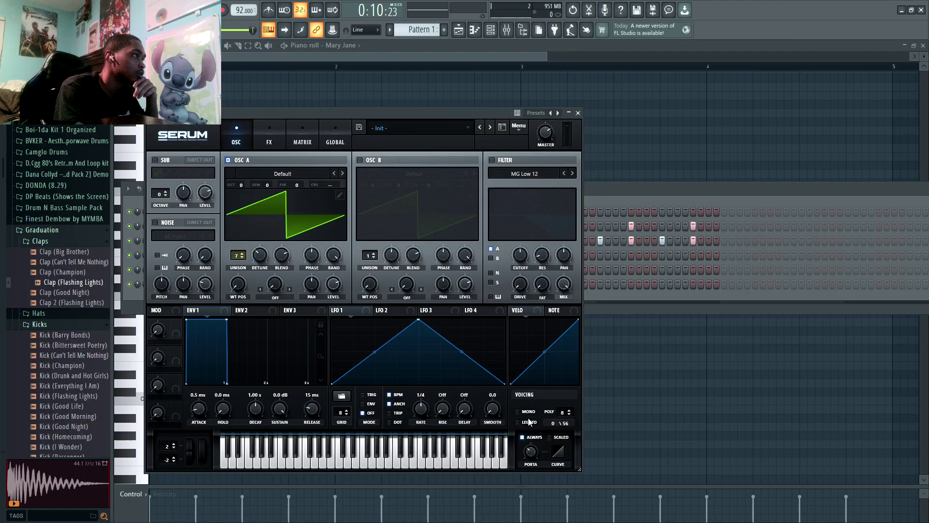
pyautogui.click(672, 199)
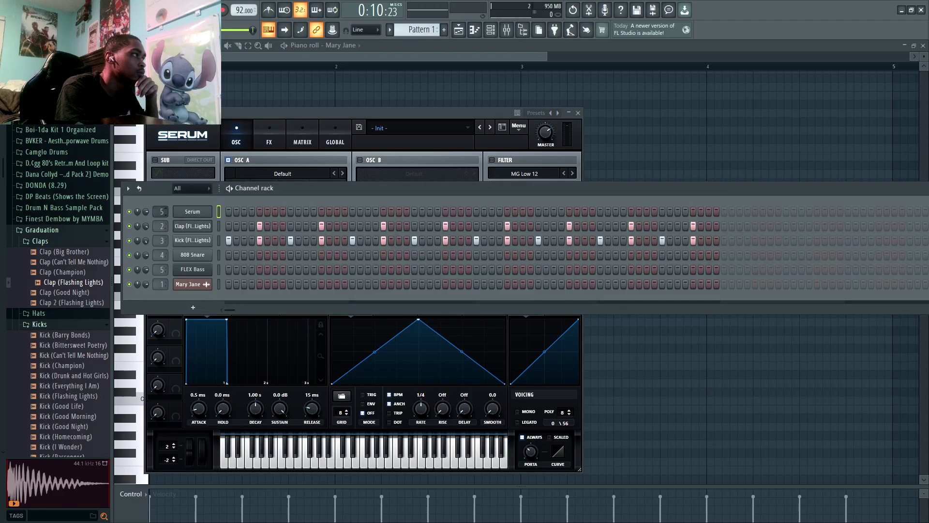
# Route Serum to mixer Insert 4 and load Fruity Parametric EQ 2 in its first effect slot.
pyautogui.click(522, 31)
pyautogui.click(508, 32)
pyautogui.click(714, 364)
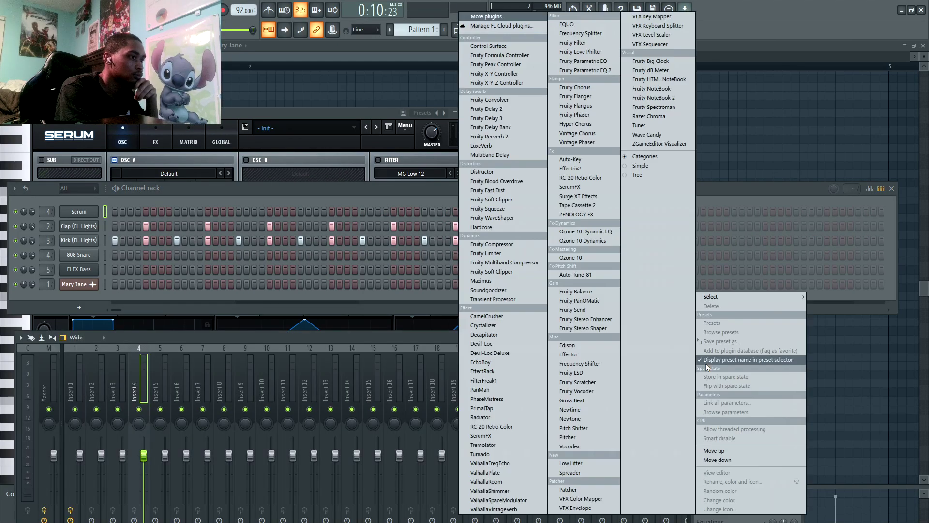
pyautogui.click(584, 71)
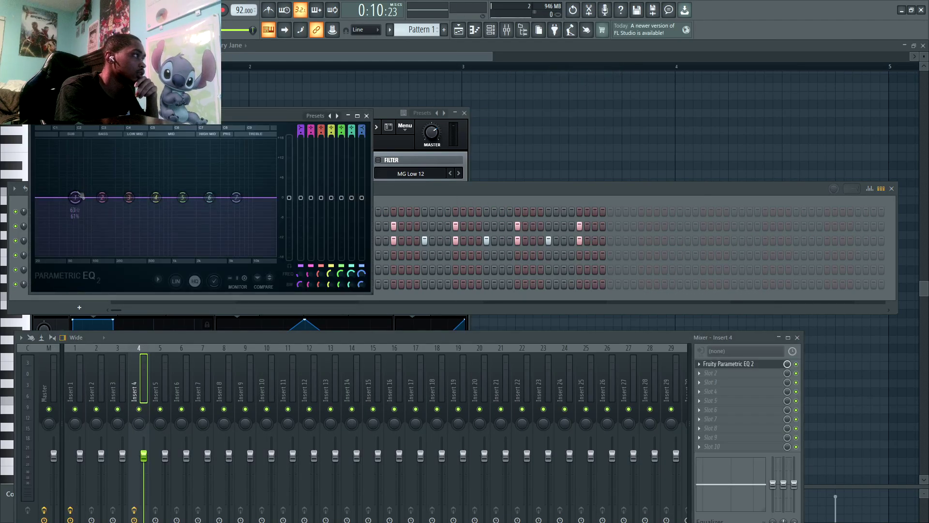
# Pull EQ band 1 down to cut Serum's lows, lower band 7 in the highs, and return to the channel rack.
pyautogui.moveTo(75, 197); pyautogui.dragTo(108, 253)
pyautogui.moveTo(236, 197); pyautogui.dragTo(221, 232)
pyautogui.click(412, 192)
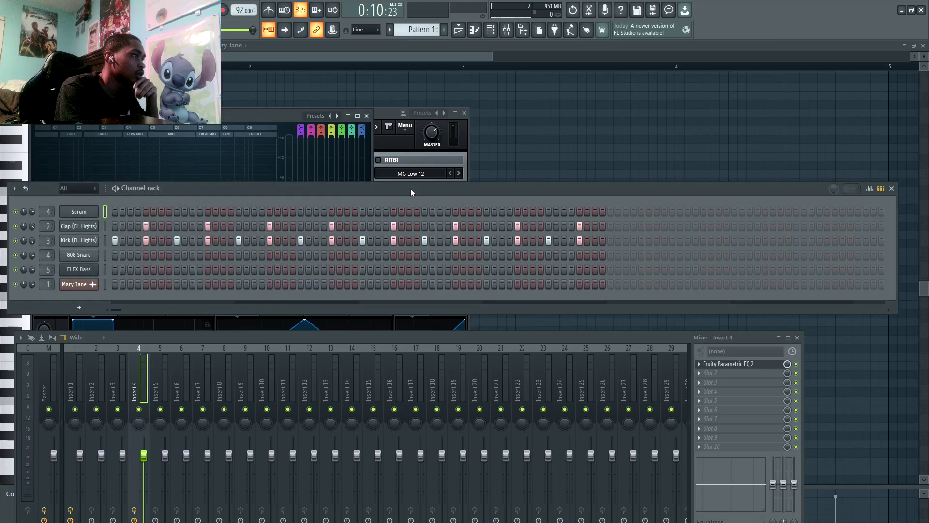
# Open Serum's piano roll and place a G#5 note at the start of bar 1.
pyautogui.rightClick(70, 212)
pyautogui.click(166, 209)
pyautogui.click(48, 262)
pyautogui.moveTo(18, 268); pyautogui.dragTo(13, 278)
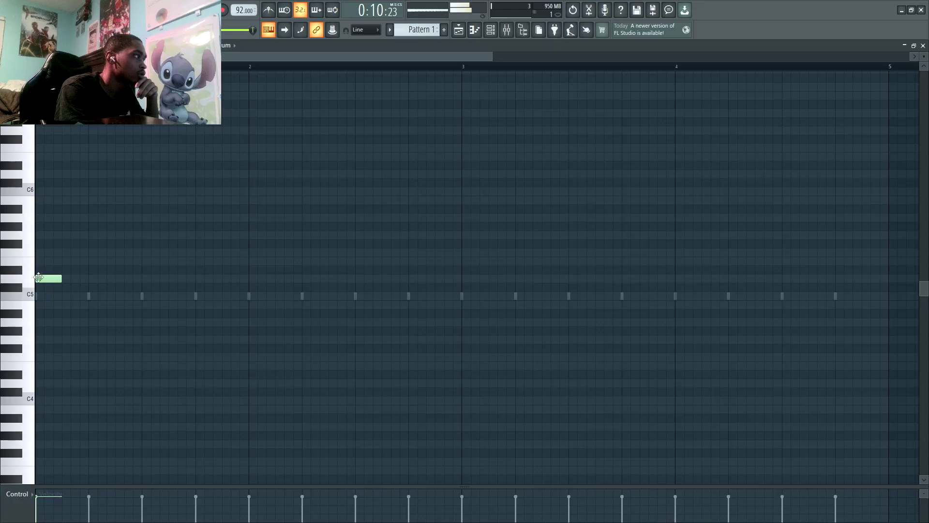
pyautogui.moveTo(50, 221); pyautogui.dragTo(31, 231)
pyautogui.rightClick(48, 221)
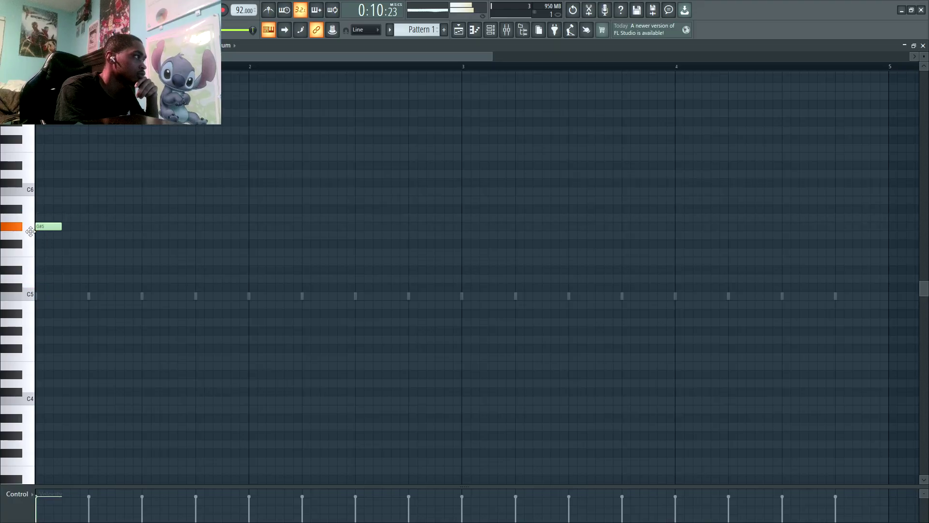
# Stack B5, D#6 and F#6 on the G#5 for a bar-long chord, and add D#5, F#5, A#5 and C#6 in bar 2.
pyautogui.moveTo(49, 183); pyautogui.dragTo(131, 166)
pyautogui.rightClick(48, 185)
pyautogui.click(38, 157)
pyautogui.click(51, 141)
pyautogui.moveTo(51, 141); pyautogui.dragTo(32, 148)
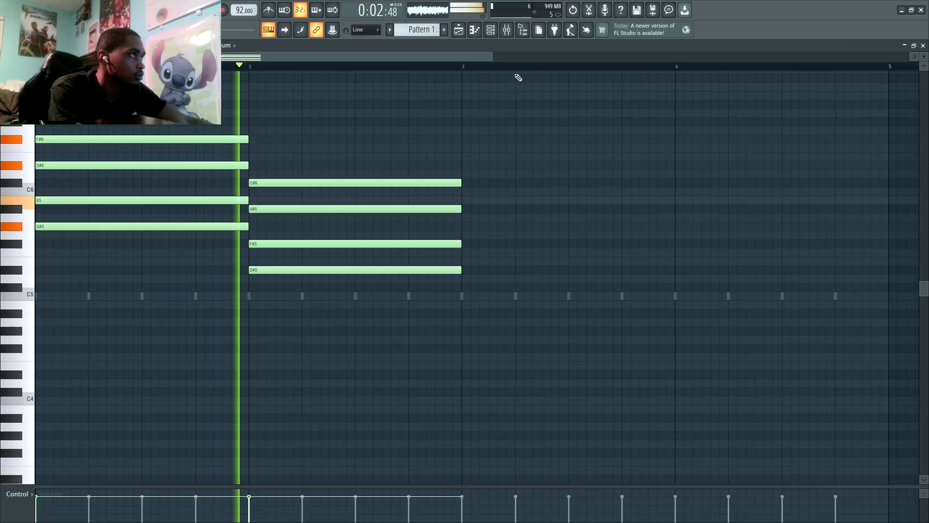
# Remove the C#6 from the bar 2 chord and add a D#5 spanning bar 1 beneath the first chord.
pyautogui.rightClick(264, 183)
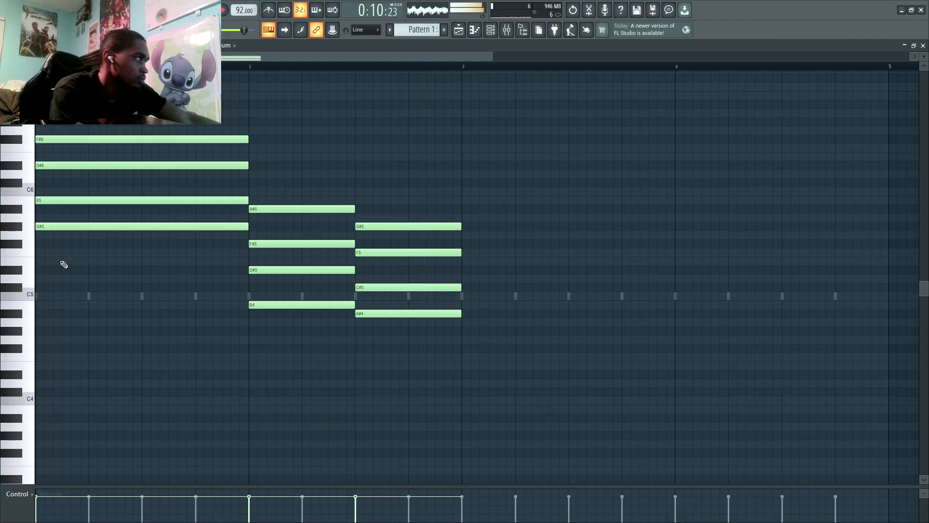
pyautogui.click(53, 244)
pyautogui.moveTo(37, 253); pyautogui.dragTo(31, 270)
pyautogui.press('space')
pyautogui.moveTo(140, 271); pyautogui.dragTo(249, 270)
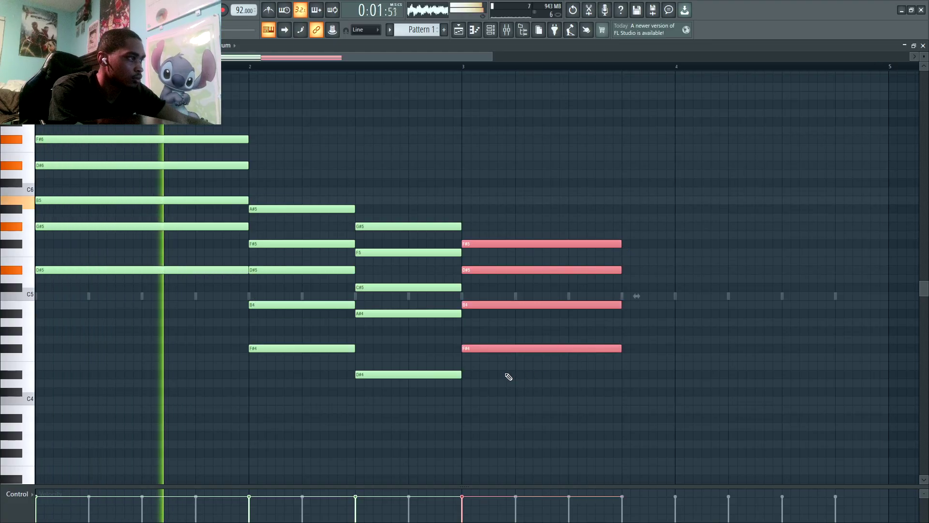
# Add a C#4 beneath the bar 3 chord and lengthen the final F#6 to the end of bar 4.
pyautogui.moveTo(493, 376); pyautogui.dragTo(462, 393)
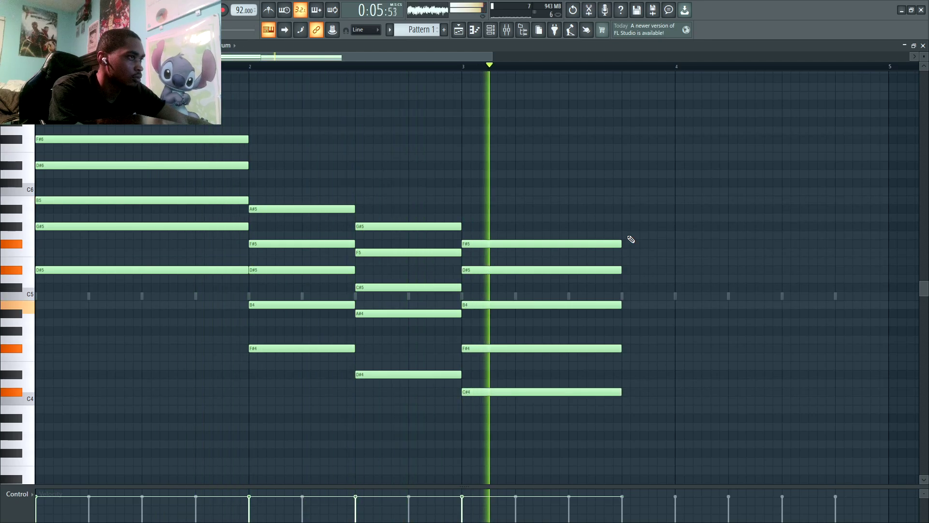
pyautogui.press('space')
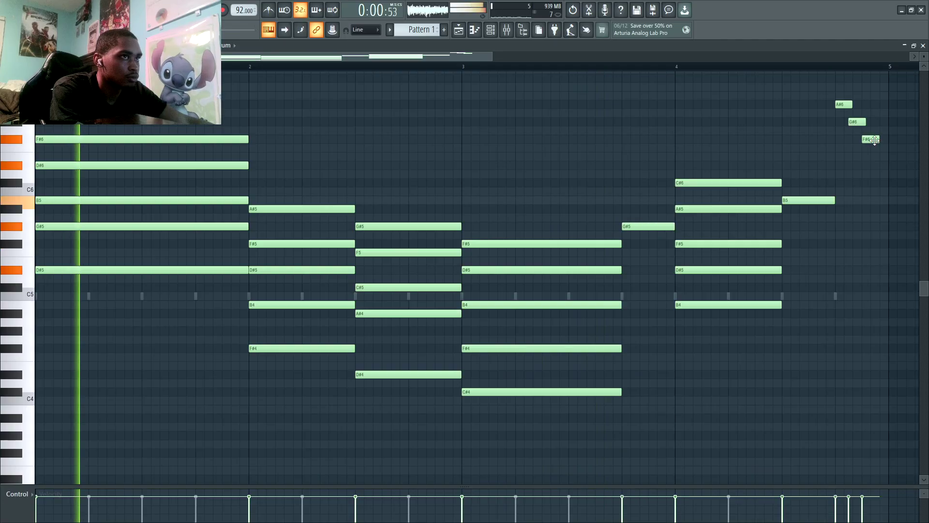
pyautogui.moveTo(874, 140); pyautogui.dragTo(889, 140)
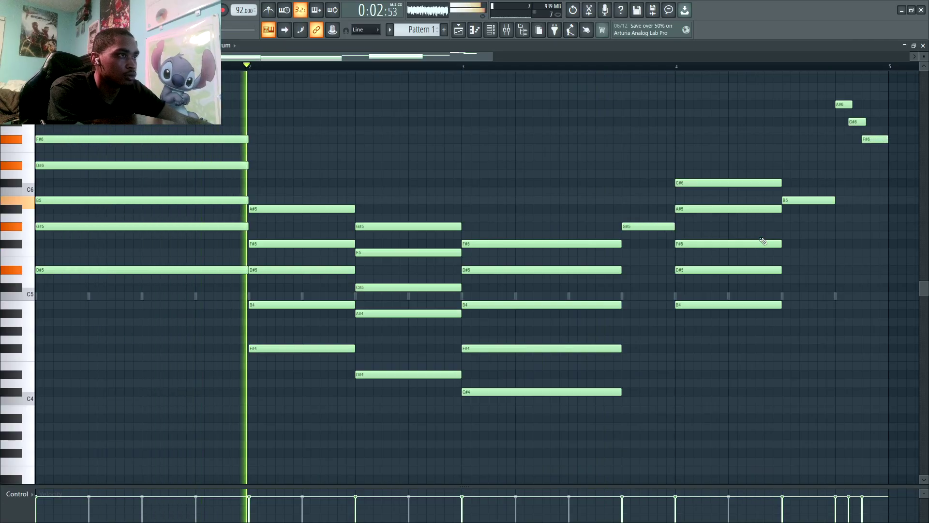
# Add G#5, F5, C#5 and G#4 under bar 4's B5, and extend the closing D#6, B5 and G#5 to the bar's end.
pyautogui.click(782, 227)
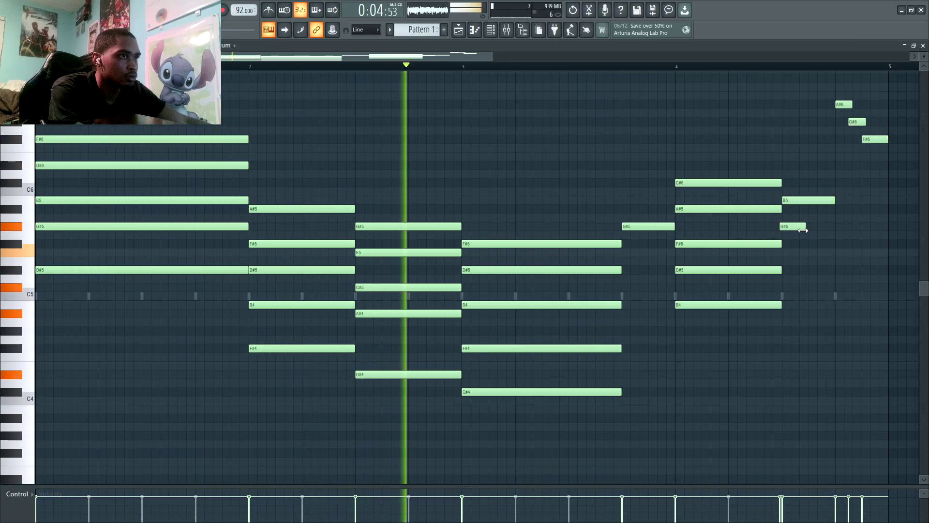
pyautogui.moveTo(803, 231); pyautogui.dragTo(831, 226)
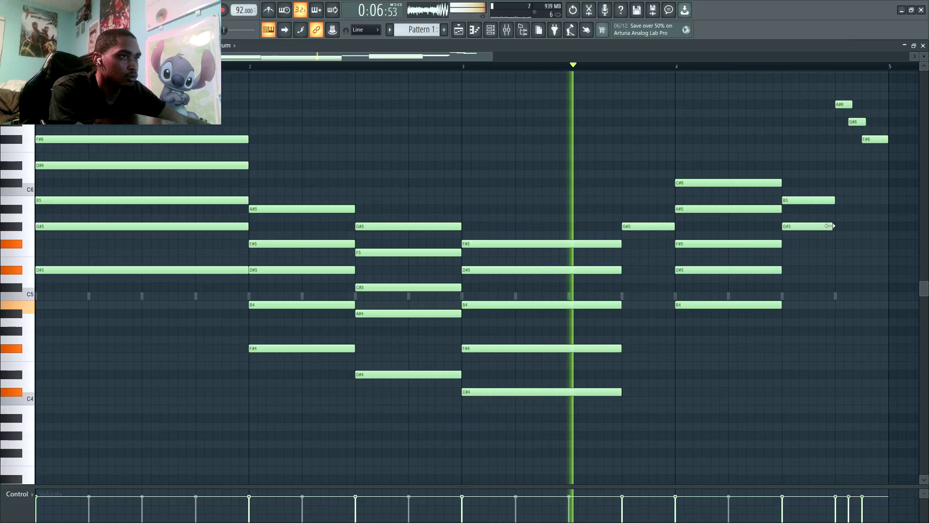
pyautogui.click(783, 253)
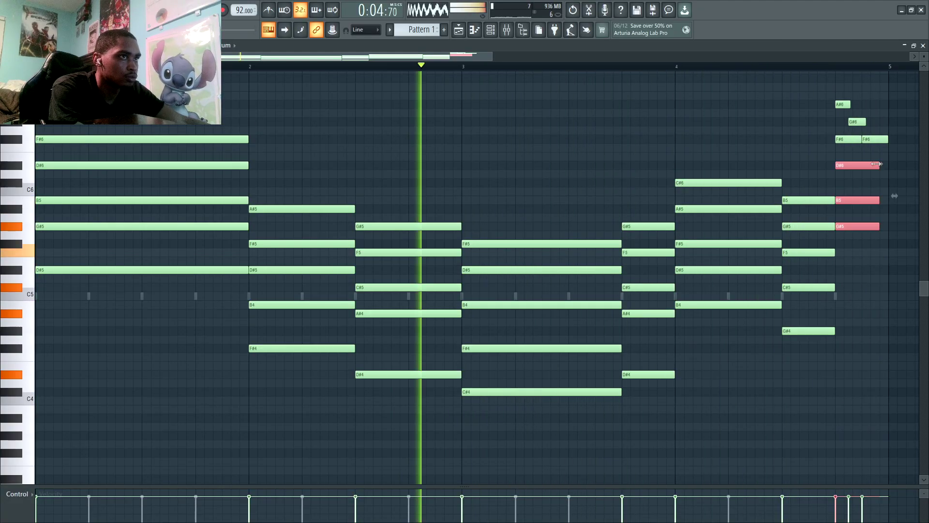
pyautogui.moveTo(876, 164); pyautogui.dragTo(884, 164)
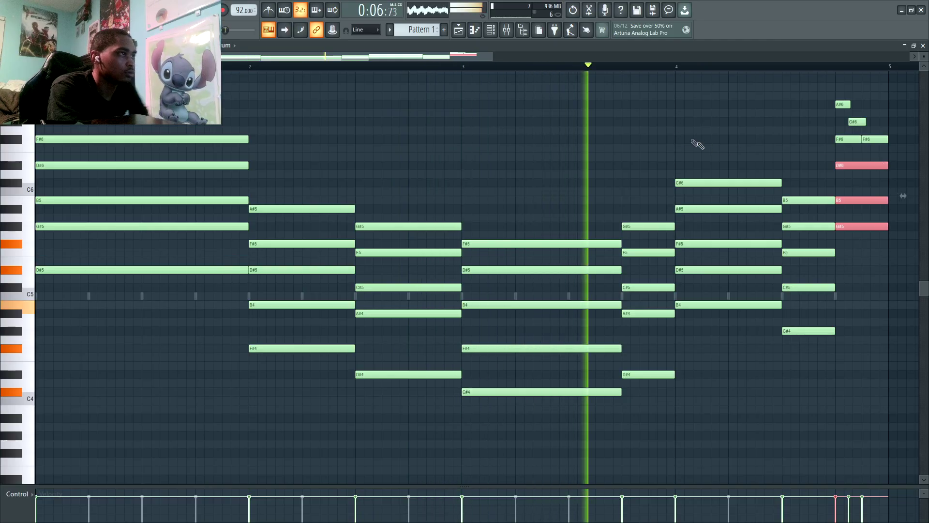
# Check the mixer levels and play back the Serum chord progression.
pyautogui.click(506, 31)
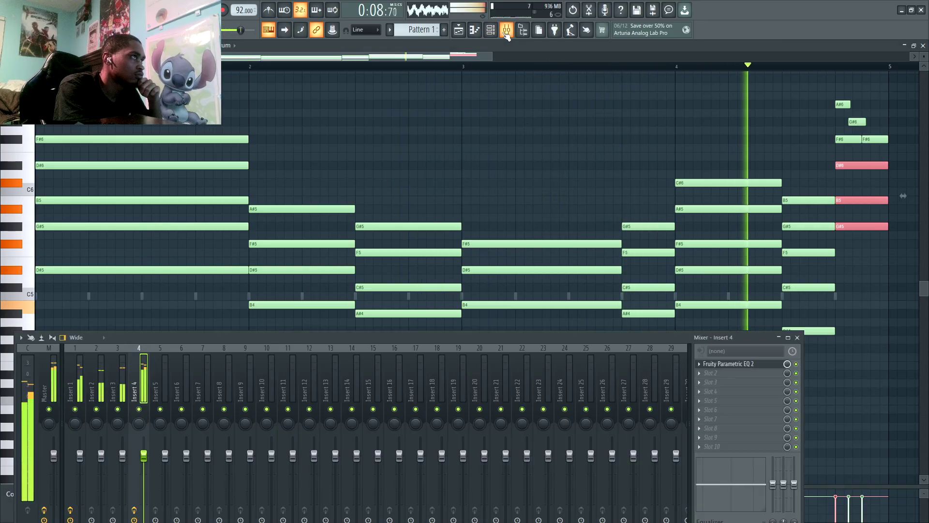
pyautogui.press('space')
pyautogui.moveTo(492, 57); pyautogui.dragTo(680, 59)
pyautogui.press('space')
pyautogui.press('space')
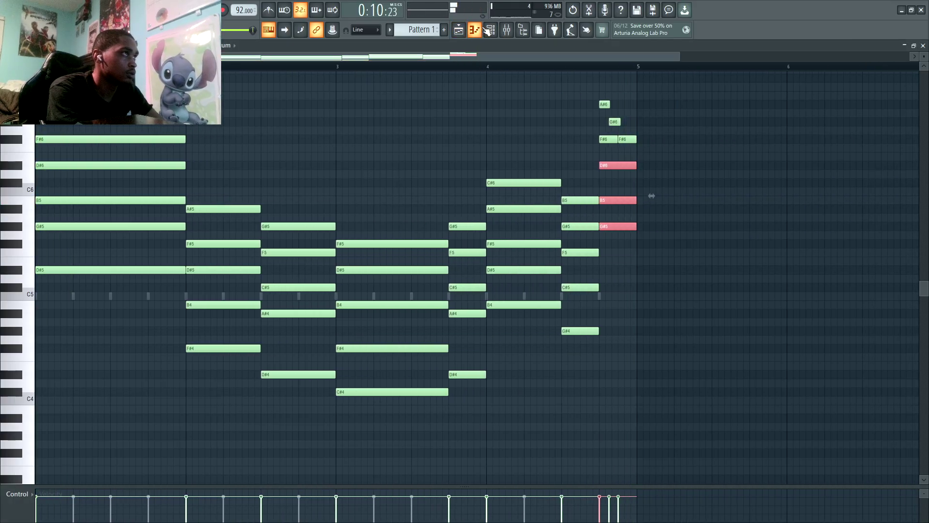
# Load Fruity Flangus into the second effect slot of Insert 4 and play the arrangement from the start.
pyautogui.click(490, 30)
pyautogui.click(696, 371)
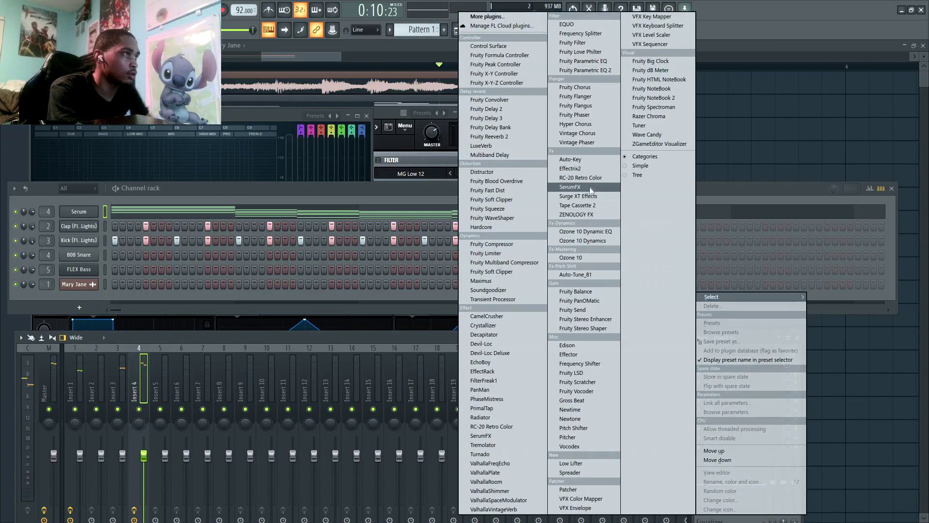
pyautogui.click(588, 106)
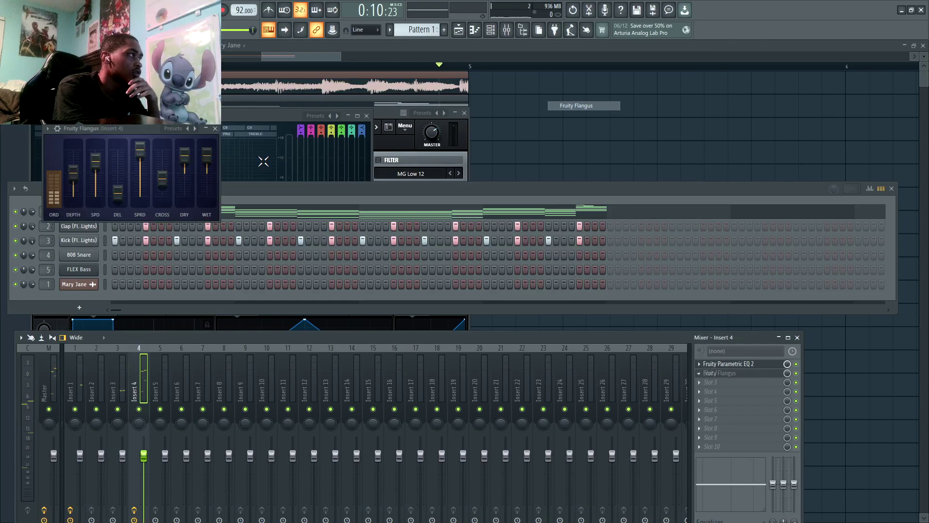
pyautogui.moveTo(252, 30); pyautogui.dragTo(167, 30)
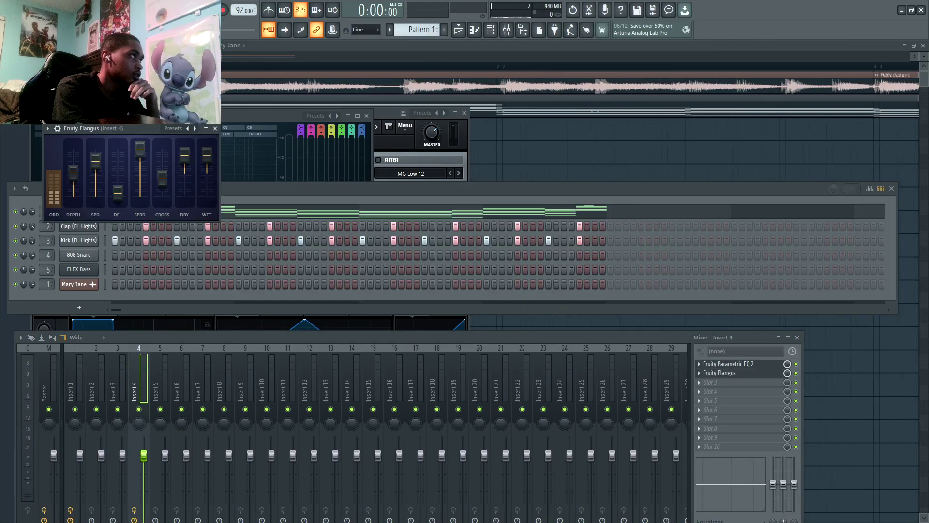
pyautogui.press('space')
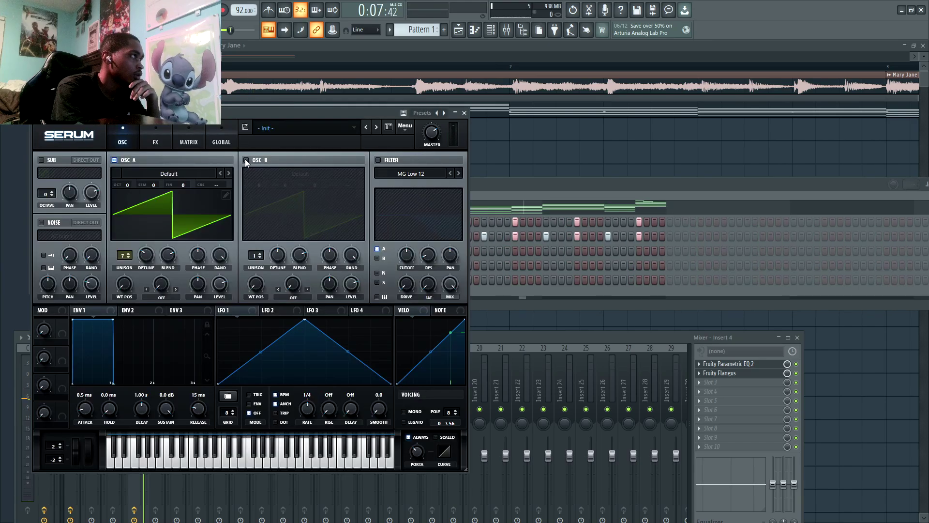
# Enable Serum's oscillator B with octave -1 and 8 unison voices, and toggle playback.
pyautogui.click(245, 158)
pyautogui.moveTo(254, 186)
pyautogui.mouseDown()
pyautogui.moveTo(260, 264)
pyautogui.moveTo(254, 203)
pyautogui.mouseUp()
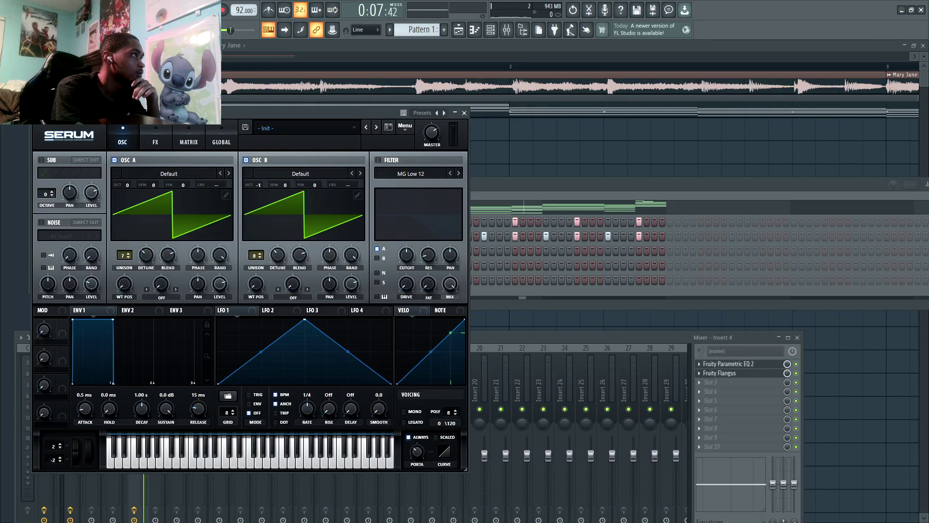
pyautogui.press('space')
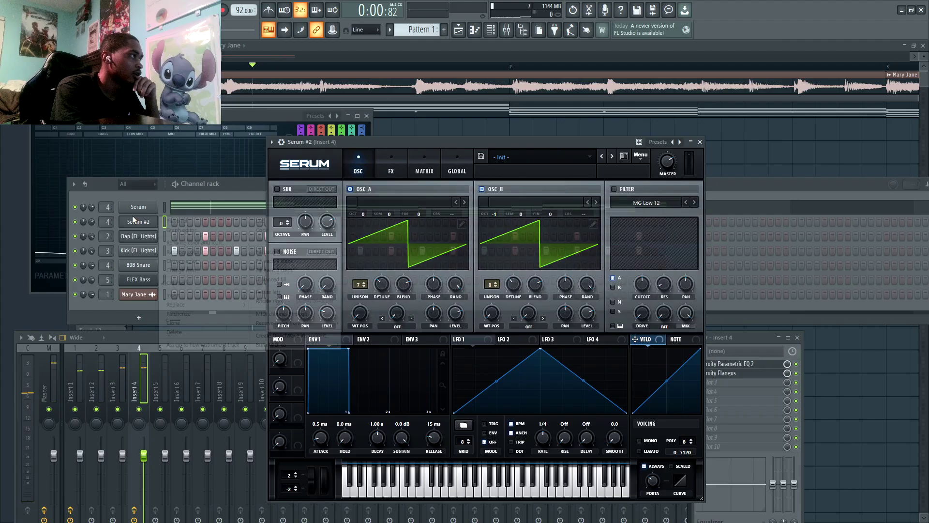
# Replace the Serum #2 channel with Nexus, using the Evergreen preset from Trancegate, and adjust its channel volume.
pyautogui.click(142, 225)
pyautogui.rightClick(142, 225)
pyautogui.moveTo(203, 304)
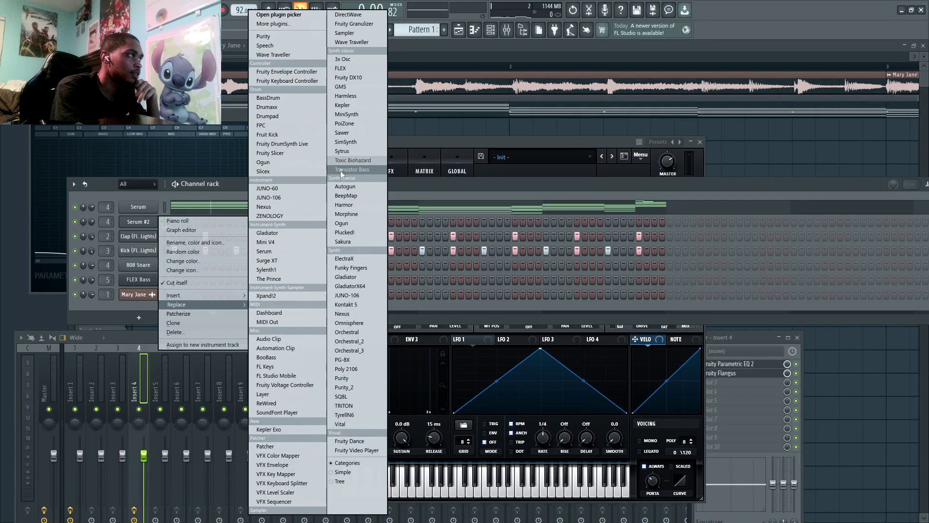
pyautogui.click(346, 313)
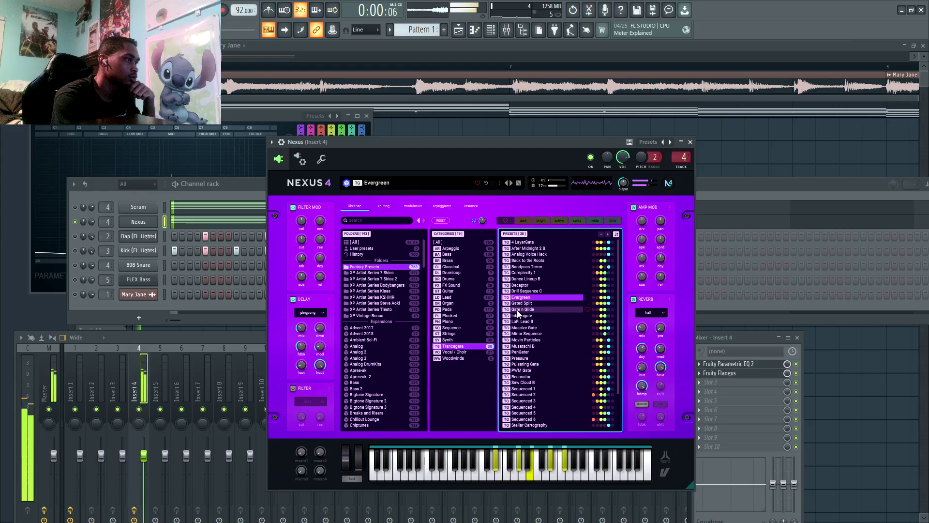
pyautogui.click(87, 223)
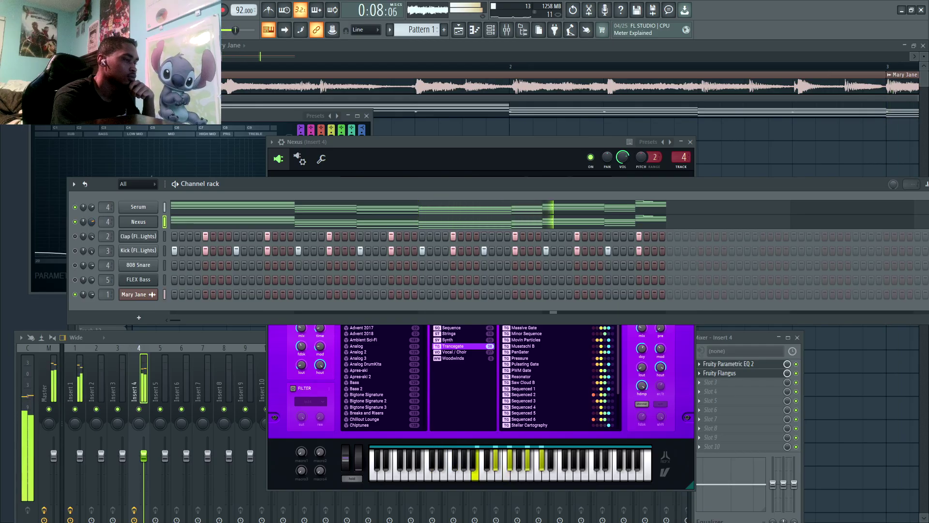
pyautogui.moveTo(93, 221); pyautogui.dragTo(93, 219)
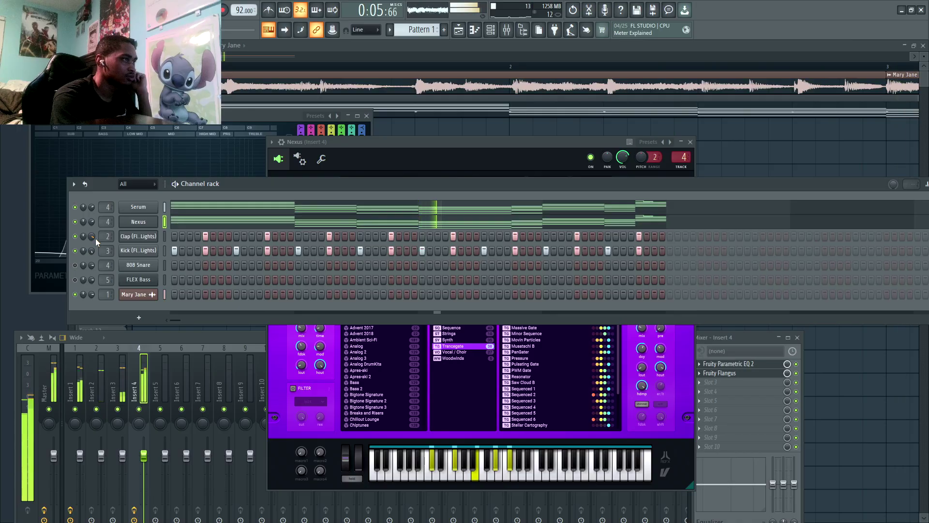
# Insert a Kontakt 5 channel below Nexus, load Realivox Blue.nki and build the syllable "lah".
pyautogui.rightClick(134, 222)
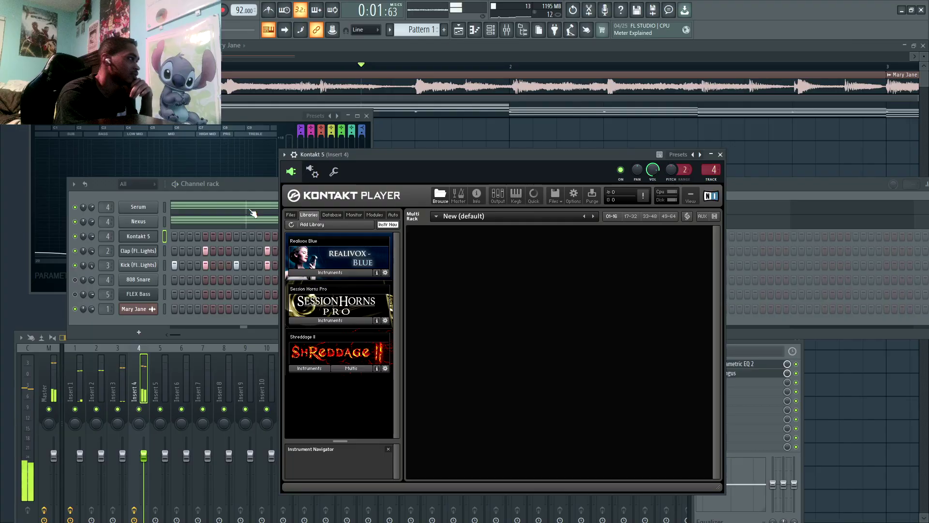
pyautogui.click(314, 272)
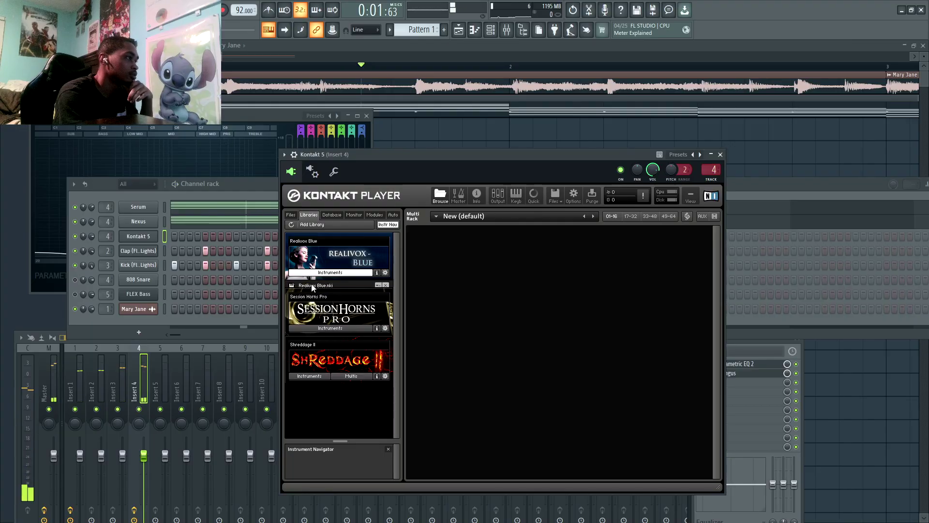
pyautogui.click(313, 286)
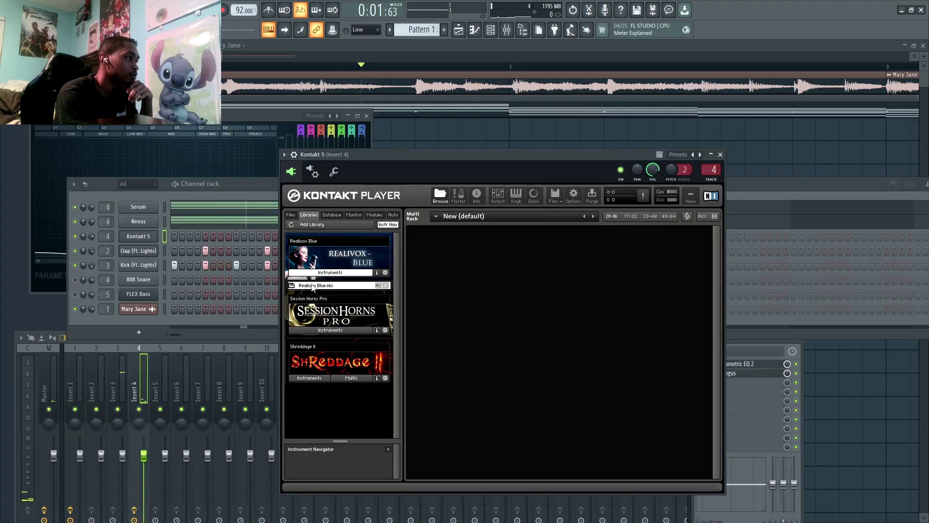
pyautogui.doubleClick(313, 286)
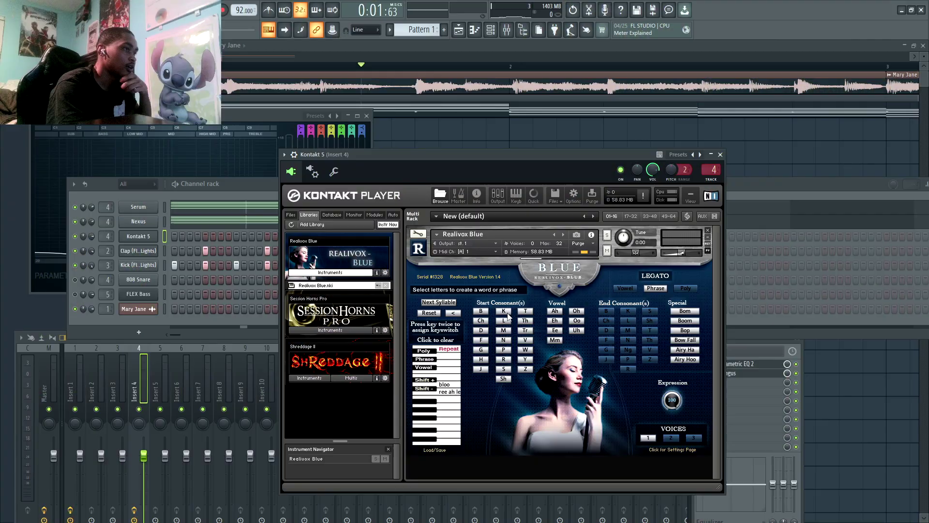
pyautogui.click(510, 320)
pyautogui.click(556, 313)
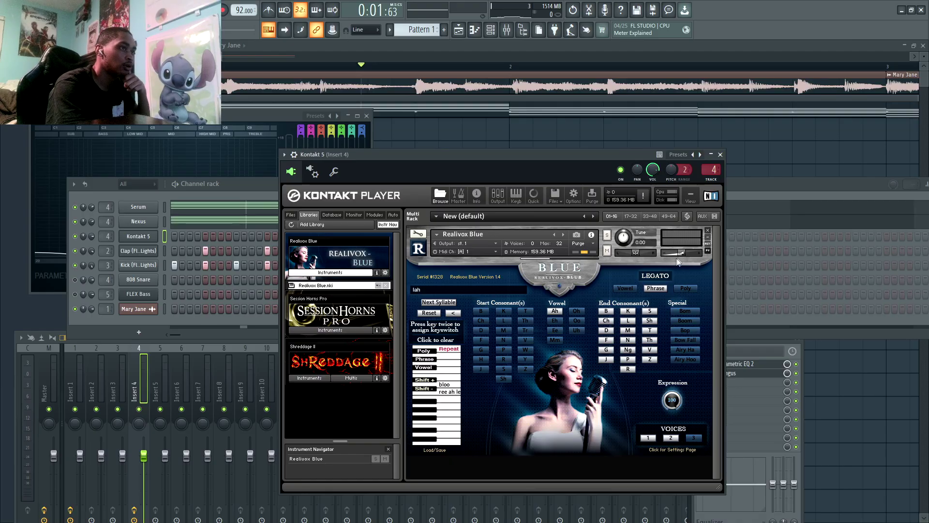
# Copy the Nexus chord notes into the Kontakt 5 channel and route it to mixer Insert 5.
pyautogui.rightClick(148, 221)
pyautogui.rightClick(131, 239)
pyautogui.rightClick(131, 239)
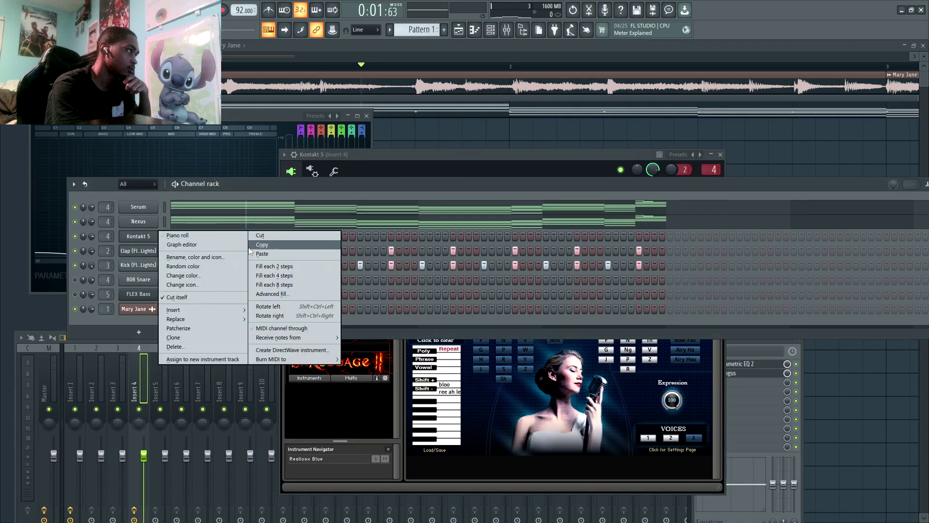
pyautogui.click(262, 254)
pyautogui.moveTo(106, 236); pyautogui.dragTo(106, 232)
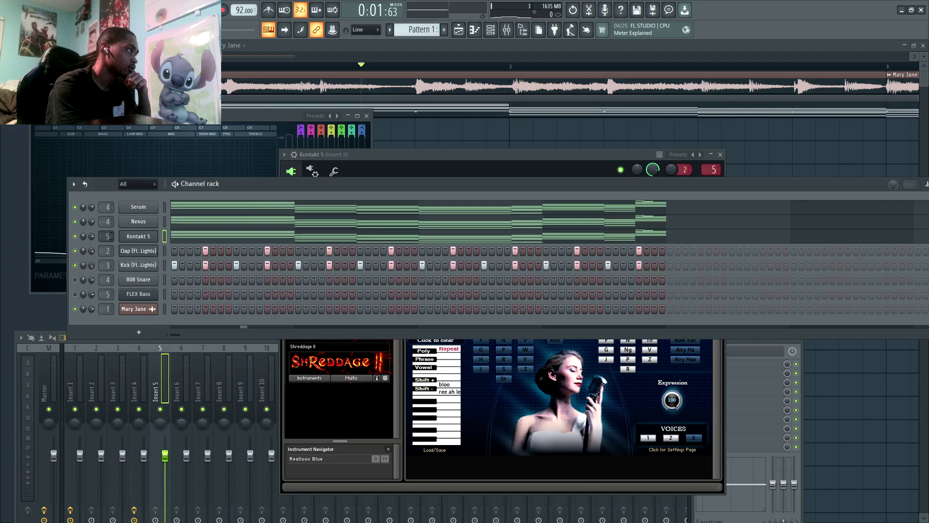
# Load ValhallaRoom into the first effect slot of Insert 5 and play back the layered vocal chords.
pyautogui.click(172, 373)
pyautogui.click(711, 364)
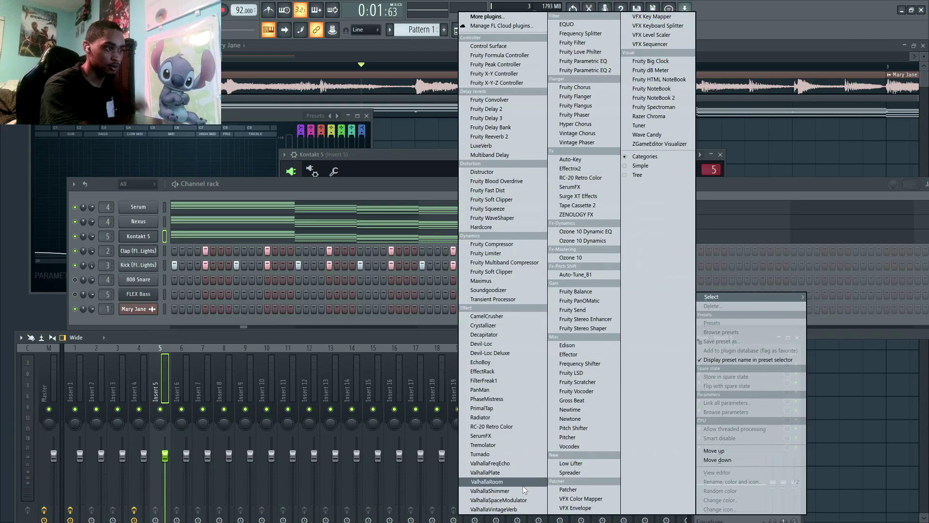
pyautogui.click(487, 482)
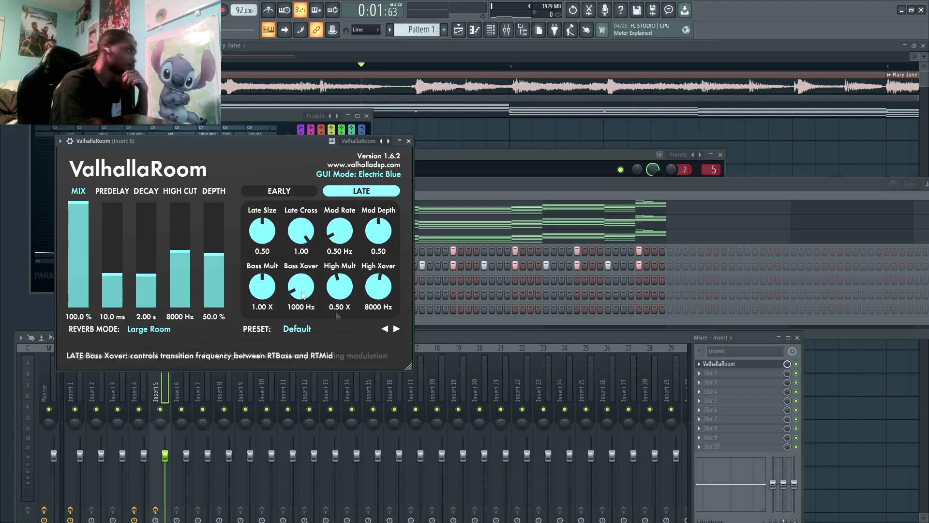
pyautogui.click(60, 140)
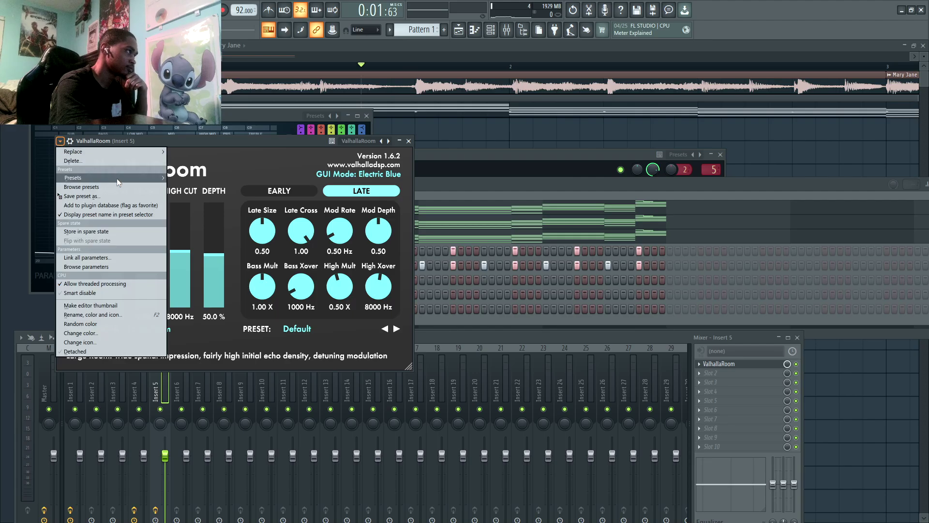
pyautogui.moveTo(144, 179)
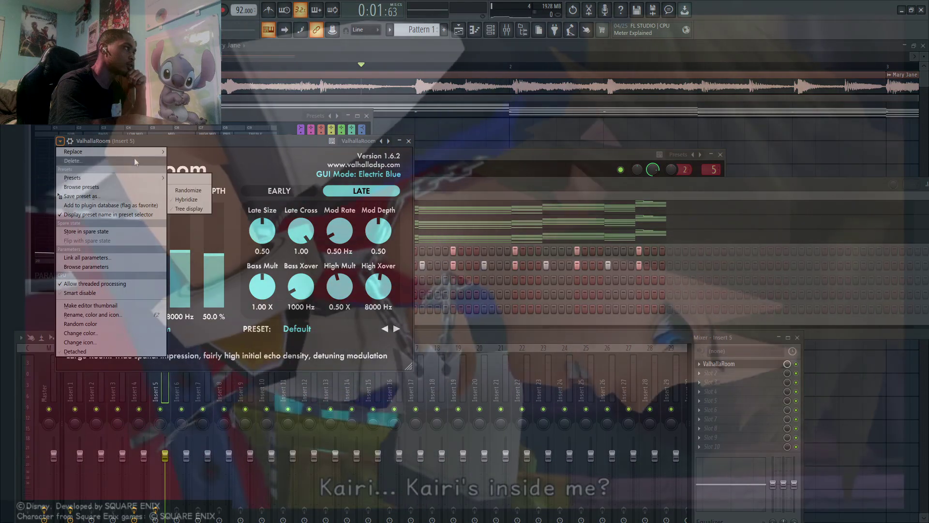
pyautogui.moveTo(134, 152)
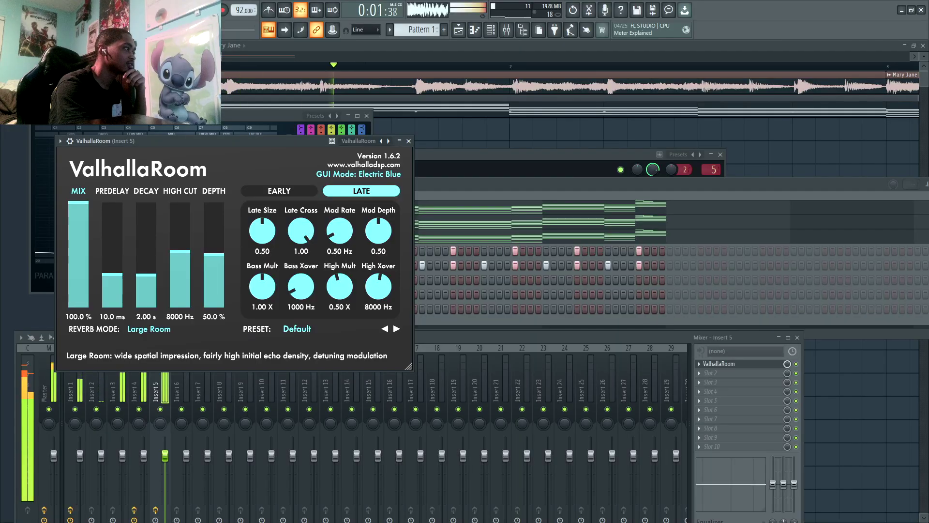
pyautogui.click(421, 184)
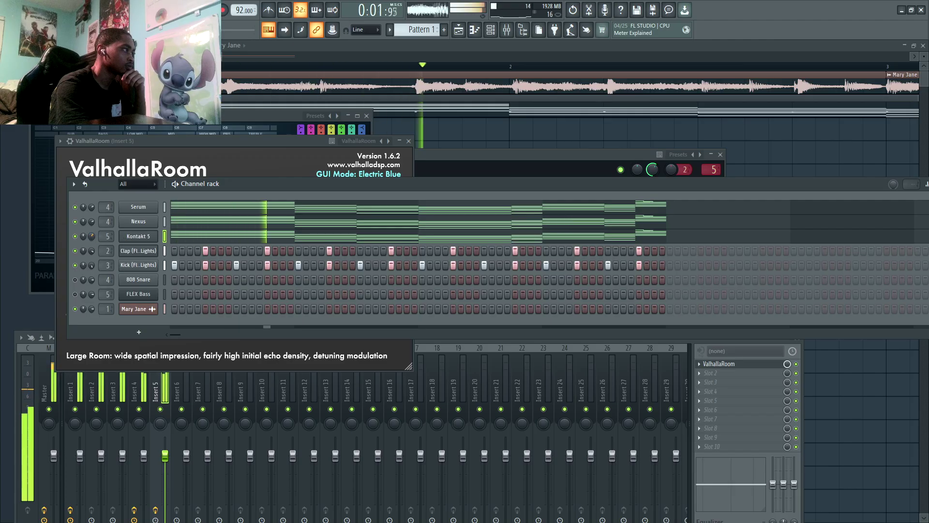
pyautogui.rightClick(127, 238)
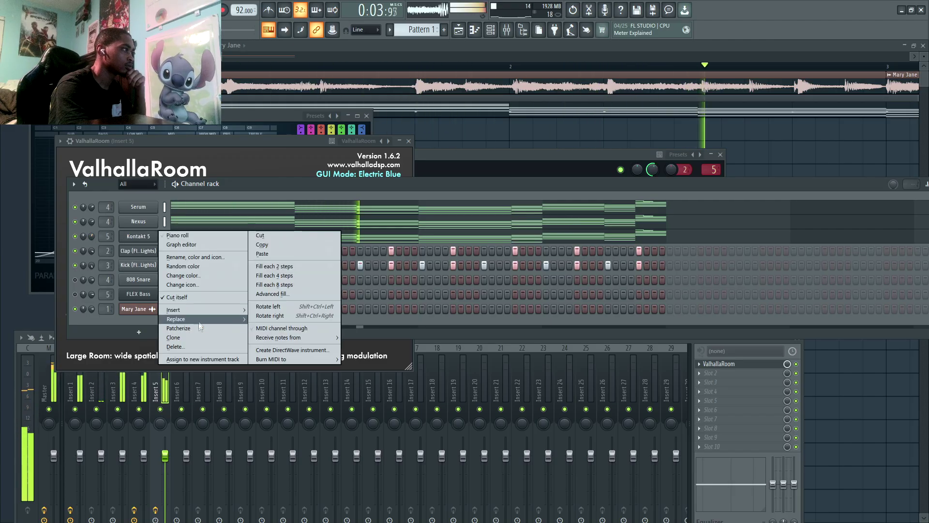
pyautogui.click(174, 338)
pyautogui.rightClick(141, 251)
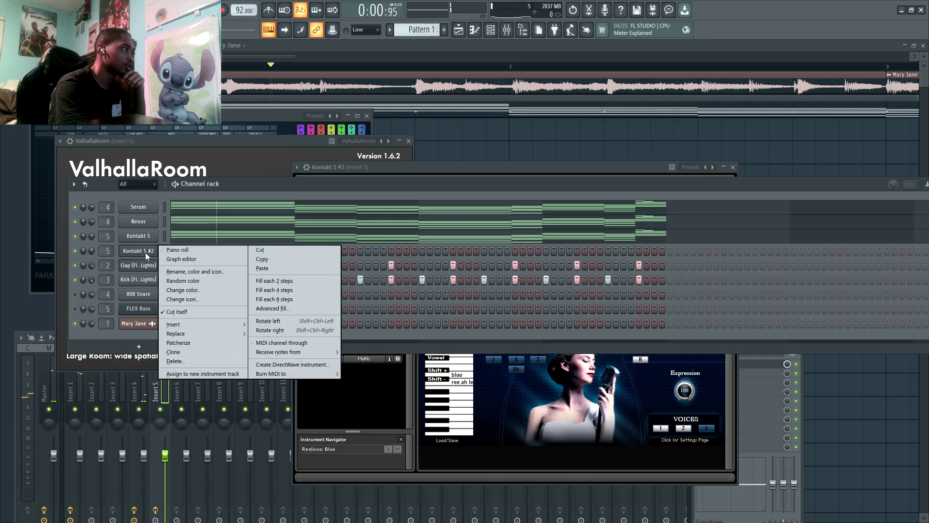
pyautogui.click(174, 363)
# Insert a second Kontakt 5 channel below the first, load Shreddage 2 (V3_21).nki and route it to Insert 6.
pyautogui.click(507, 29)
pyautogui.click(522, 30)
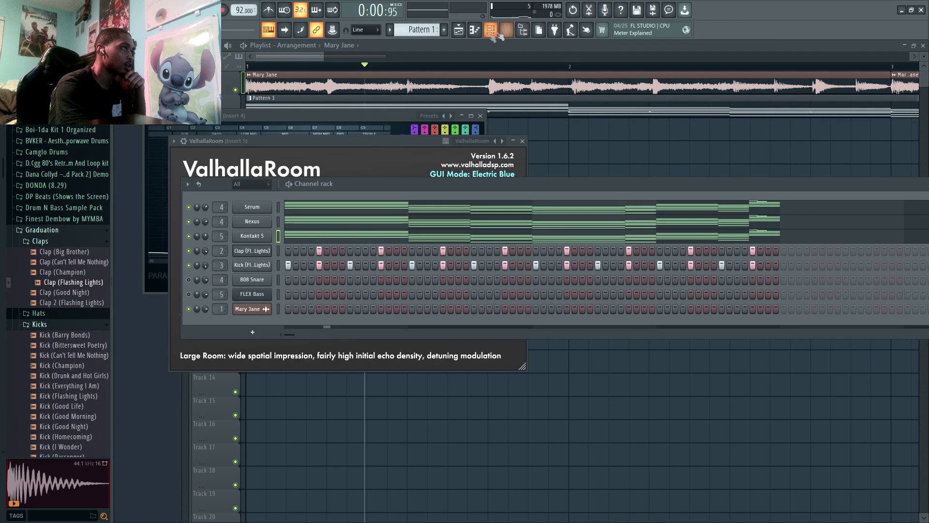
pyautogui.moveTo(56, 288); pyautogui.dragTo(252, 244)
pyautogui.rightClick(250, 251)
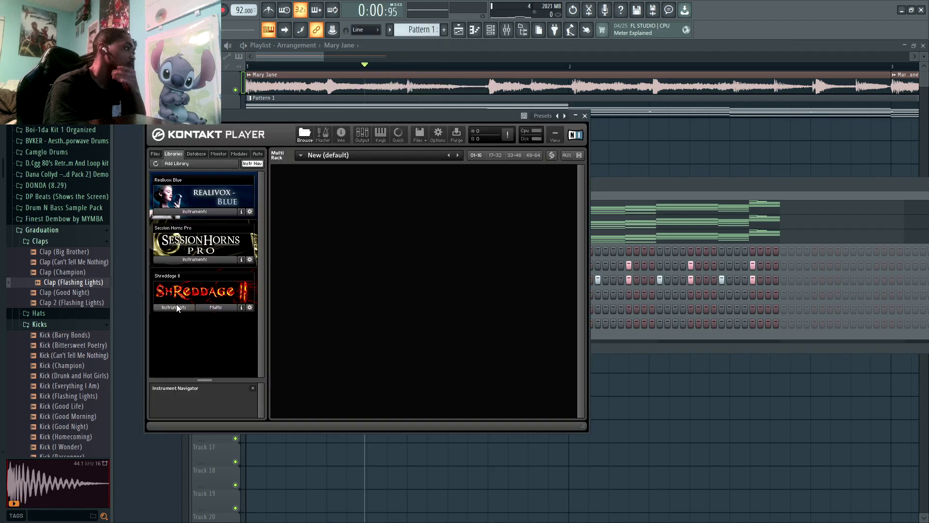
pyautogui.click(175, 307)
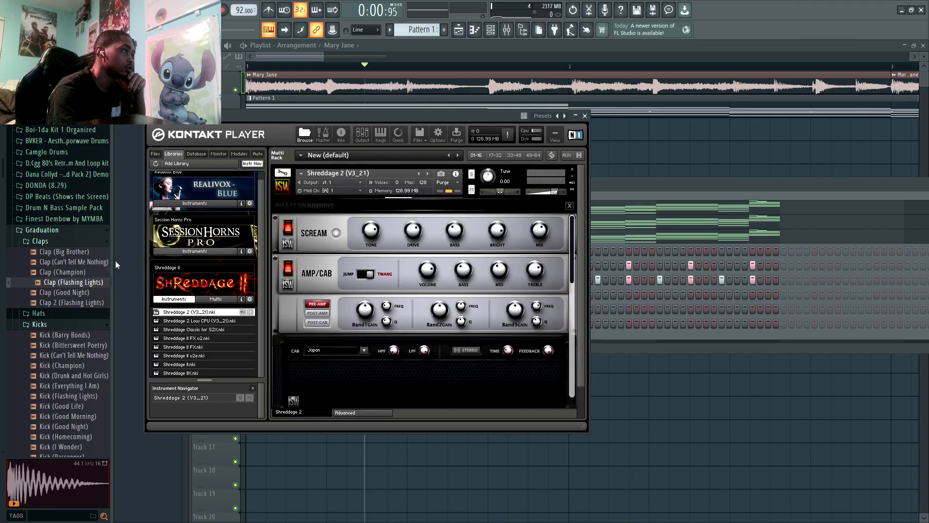
pyautogui.moveTo(262, 112); pyautogui.dragTo(507, 68)
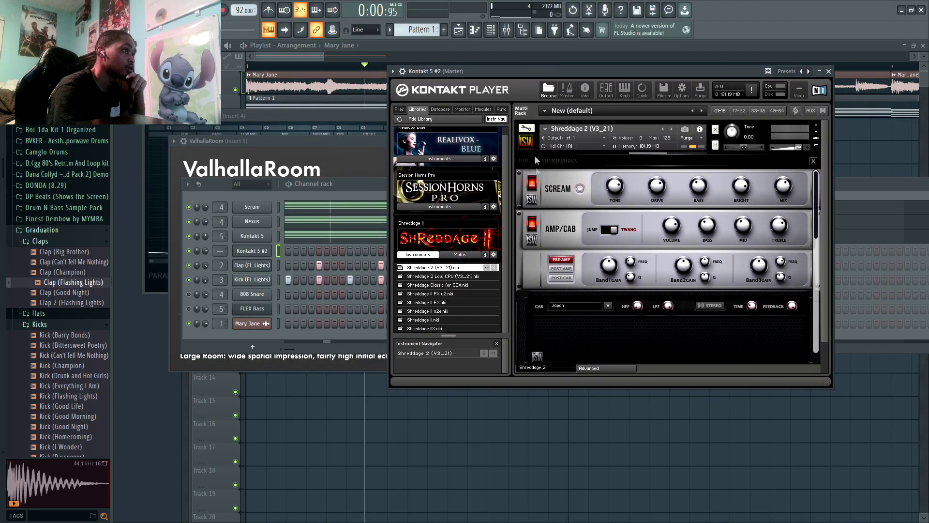
pyautogui.moveTo(227, 249); pyautogui.dragTo(227, 242)
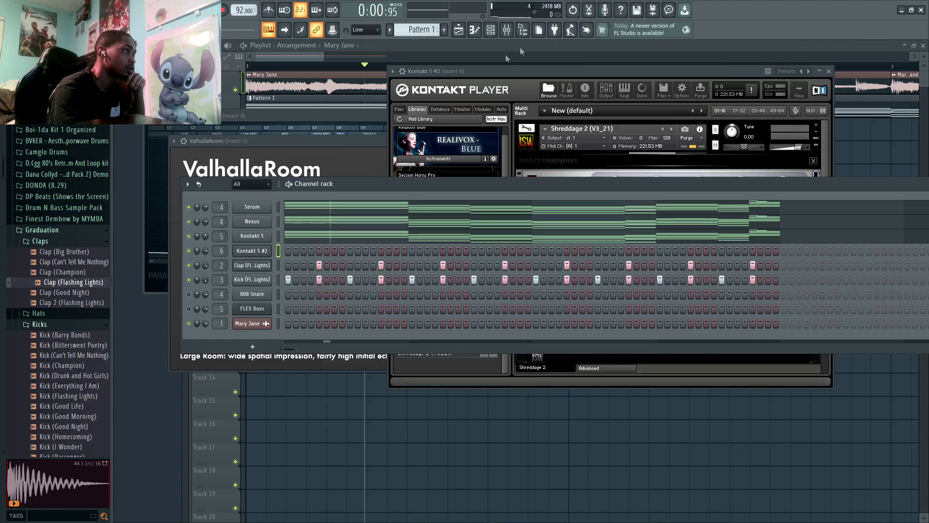
# Load Fruity Reeverb 2 into the first slot of Insert 6 and raise its wet level, room size and decay.
pyautogui.click(522, 31)
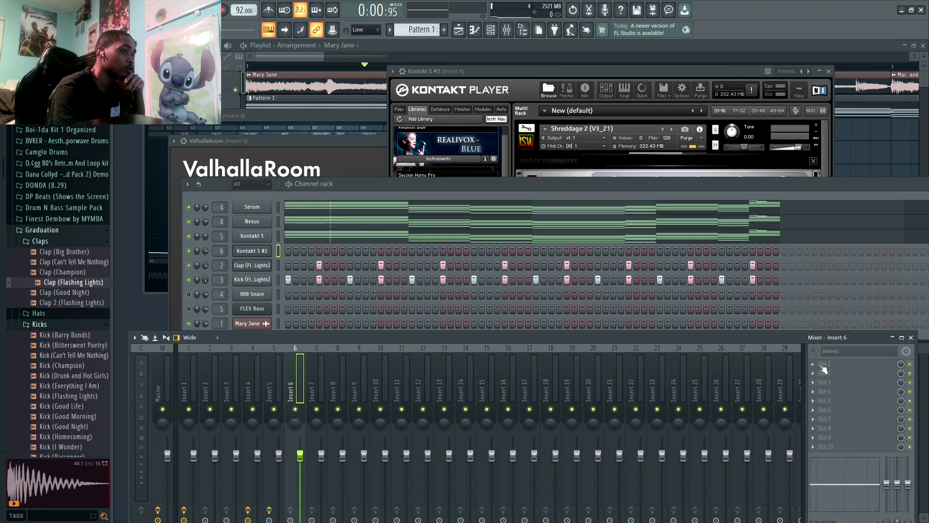
pyautogui.click(823, 364)
pyautogui.click(614, 132)
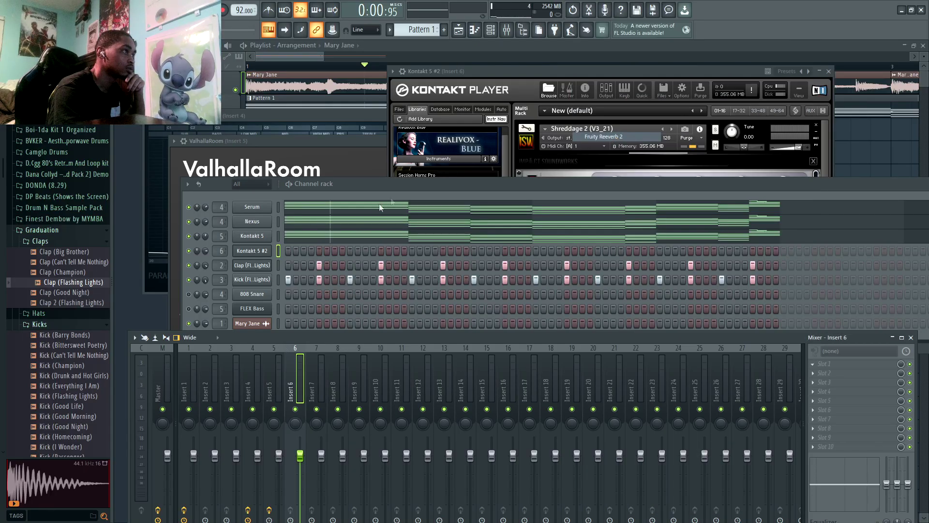
pyautogui.moveTo(442, 198); pyautogui.dragTo(442, 189)
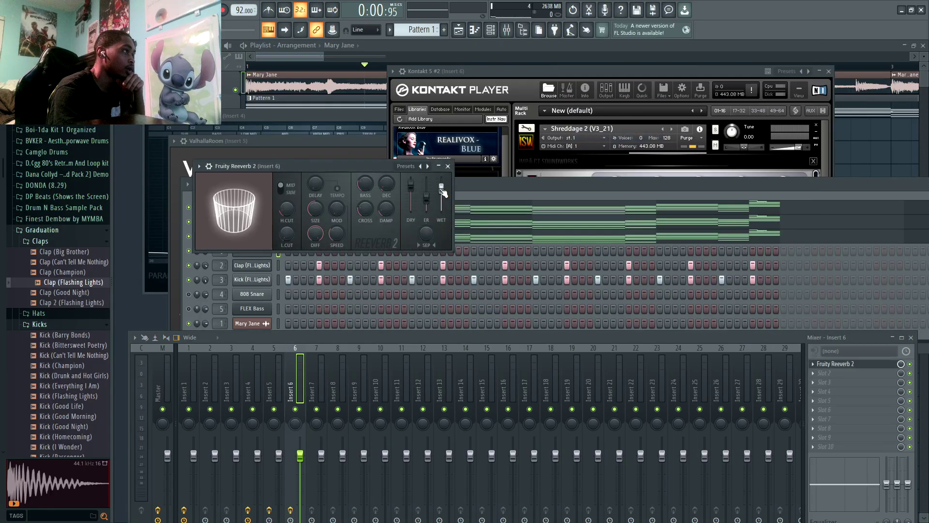
pyautogui.moveTo(315, 211); pyautogui.dragTo(316, 195)
pyautogui.moveTo(386, 185); pyautogui.dragTo(386, 182)
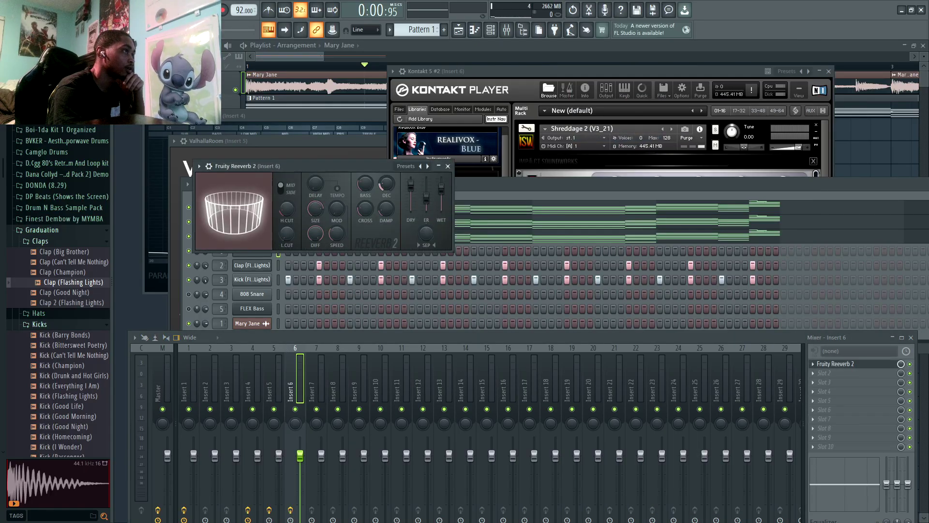
# Start a Shreddage lead melody in the Kontakt 5 #2 piano roll with D#6, F6 and F#6 in bar 1.
pyautogui.click(287, 323)
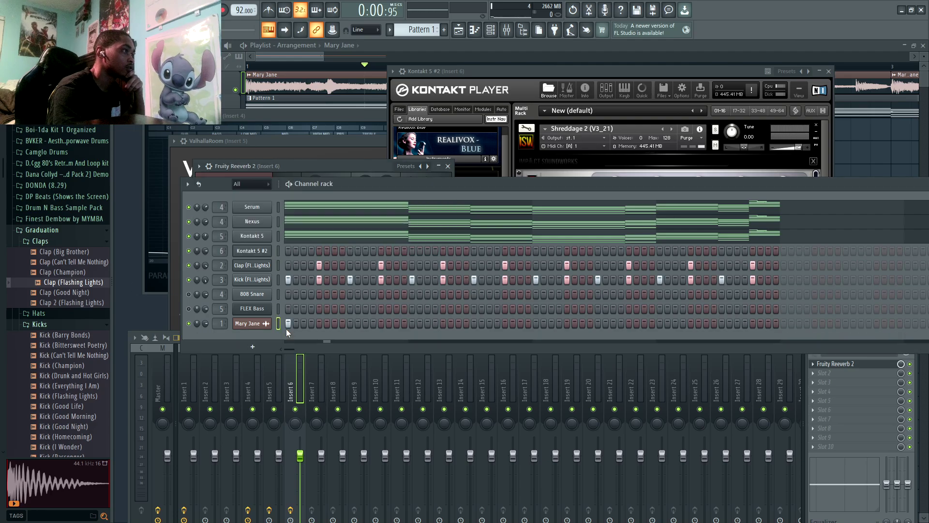
pyautogui.rightClick(256, 253)
pyautogui.click(291, 250)
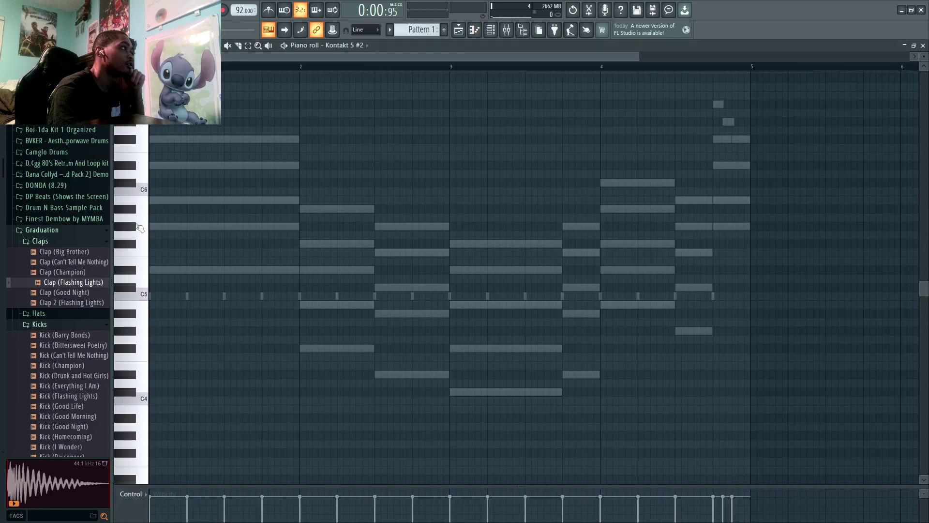
pyautogui.scroll(3, 140, 226)
pyautogui.click(164, 236)
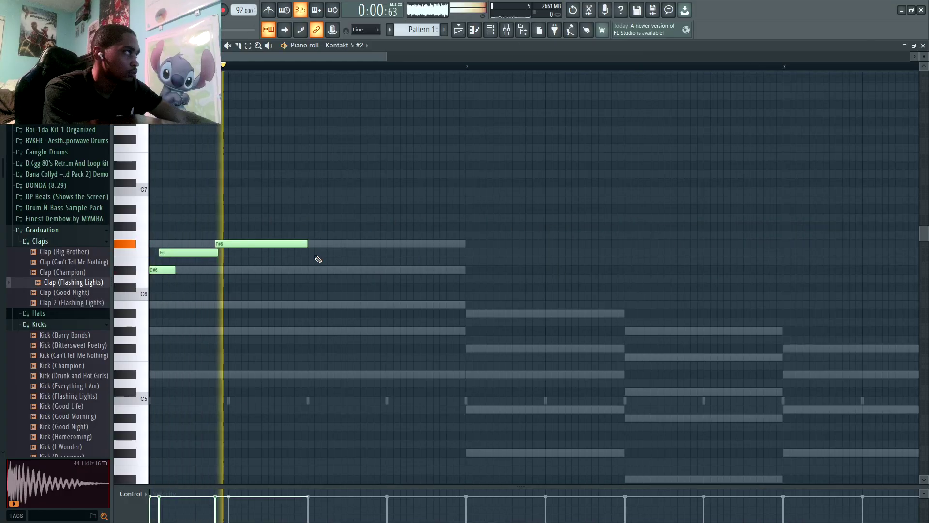
# Extend the lead melody through bar 2 with D#6, A#5, B5, C#6, D#6, F#5, A#6, G#6 and F#6, and play it back.
pyautogui.press('space')
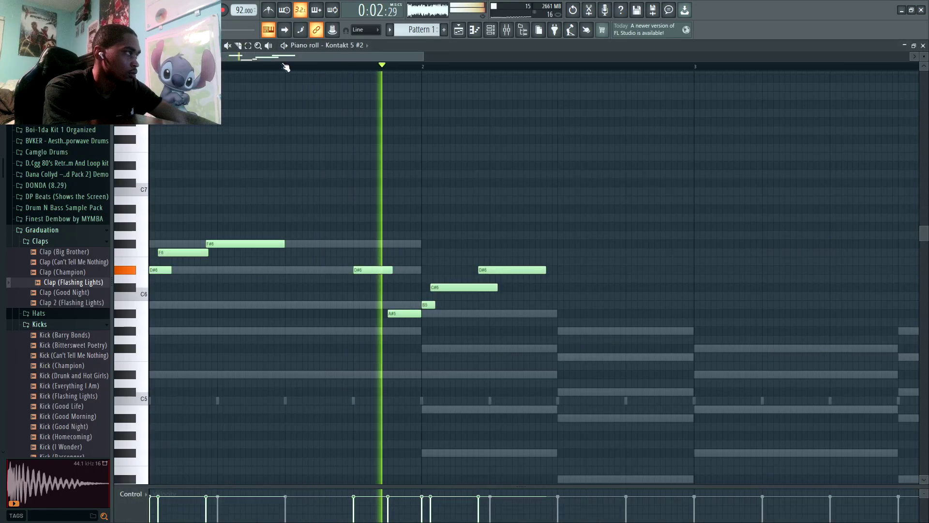
pyautogui.scroll(-2, 518, 83)
pyautogui.press('space')
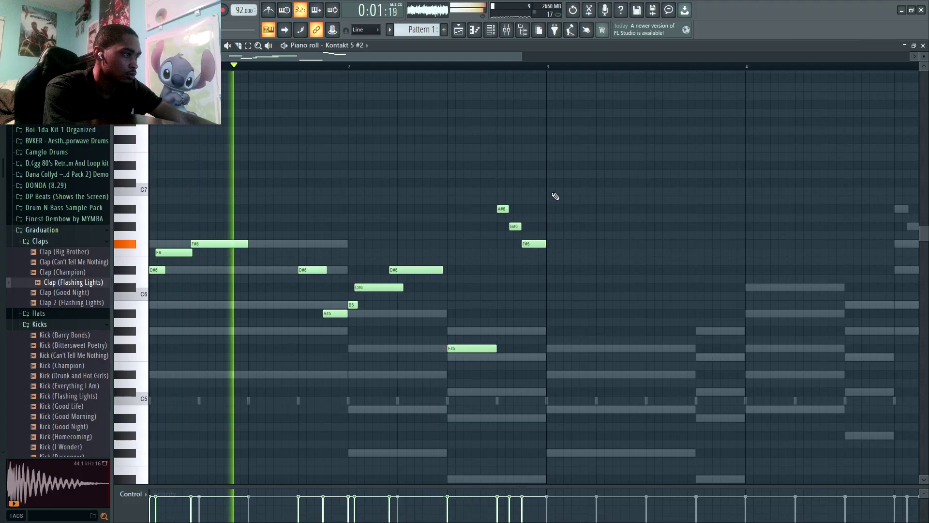
# Extend the lead melody through bar 3 and into bar 4 with F#5, G#5, A#5, D#5, F#5, G#5, A#5, B5, C#6, B5 and a short G#5.
pyautogui.moveTo(554, 189); pyautogui.dragTo(506, 272)
pyautogui.moveTo(513, 318); pyautogui.dragTo(496, 351)
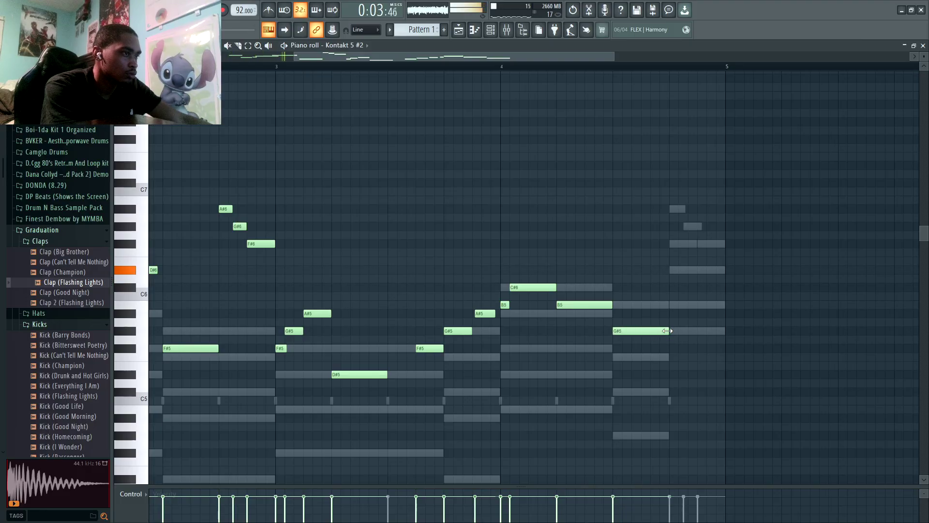
pyautogui.moveTo(667, 330); pyautogui.dragTo(621, 331)
pyautogui.press('space')
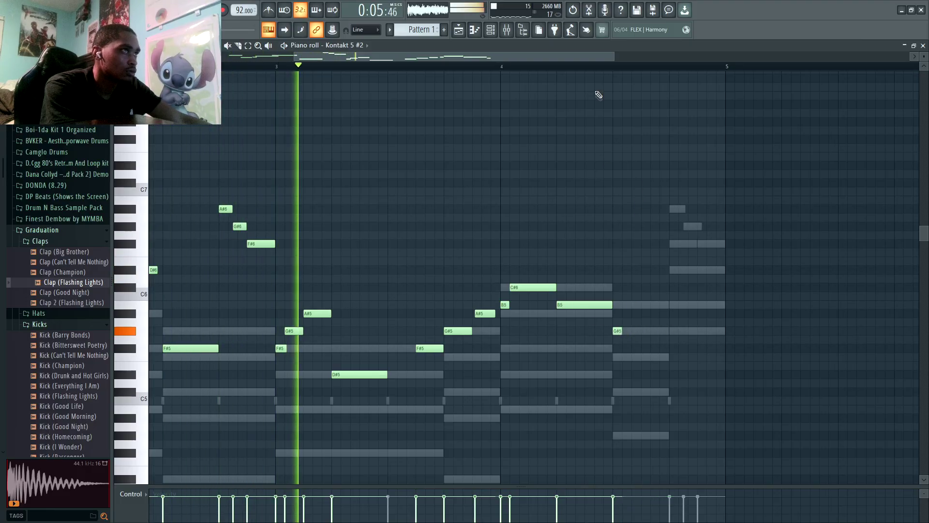
# Complete bar 4 with the runs C#5, F5, G#5, A#5, B5, C#6 and G#5, A#5, B5, C#6, F6, F#6, and lengthen bar 3's D#5 to the next F#5.
pyautogui.moveTo(577, 55); pyautogui.dragTo(649, 56)
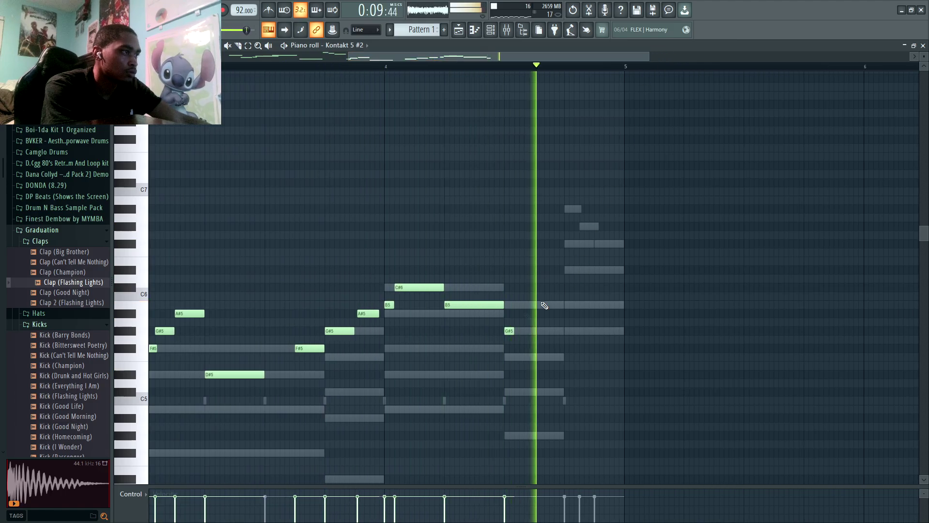
pyautogui.press('space')
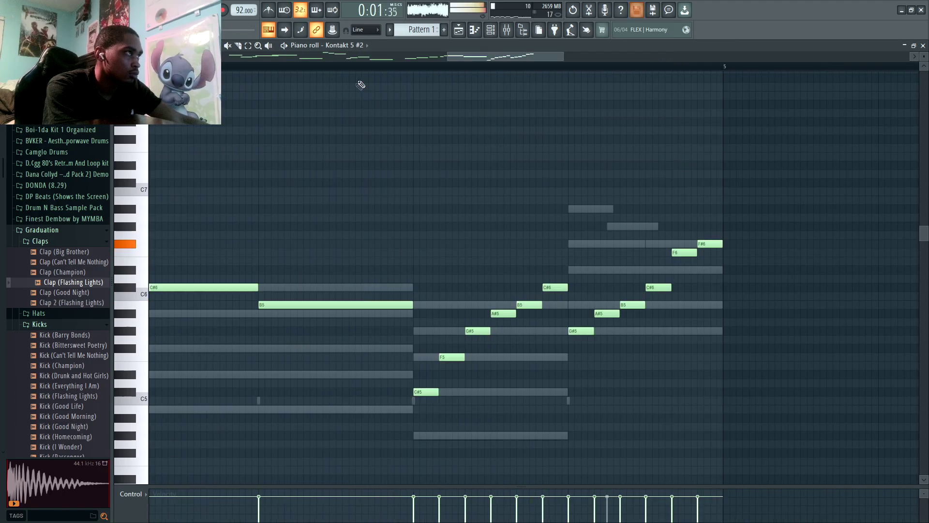
pyautogui.moveTo(447, 56); pyautogui.dragTo(300, 118)
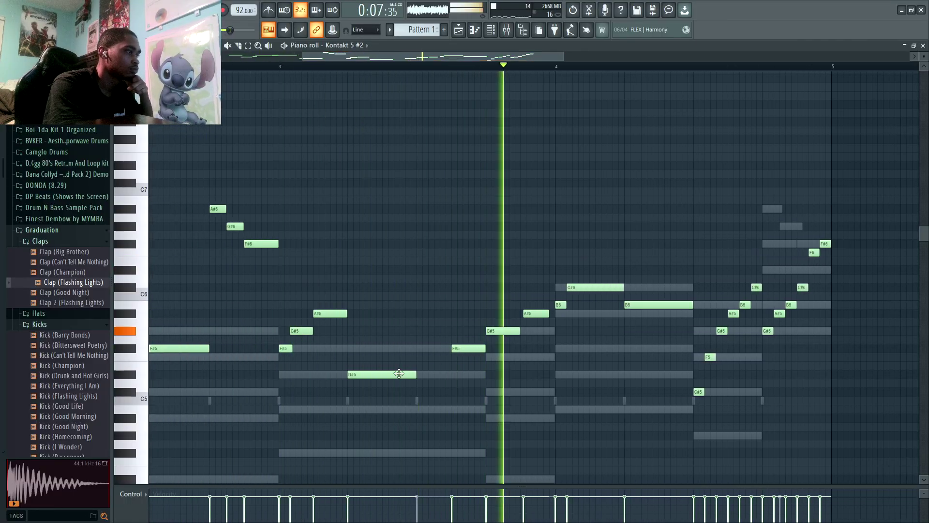
pyautogui.moveTo(416, 375); pyautogui.dragTo(451, 375)
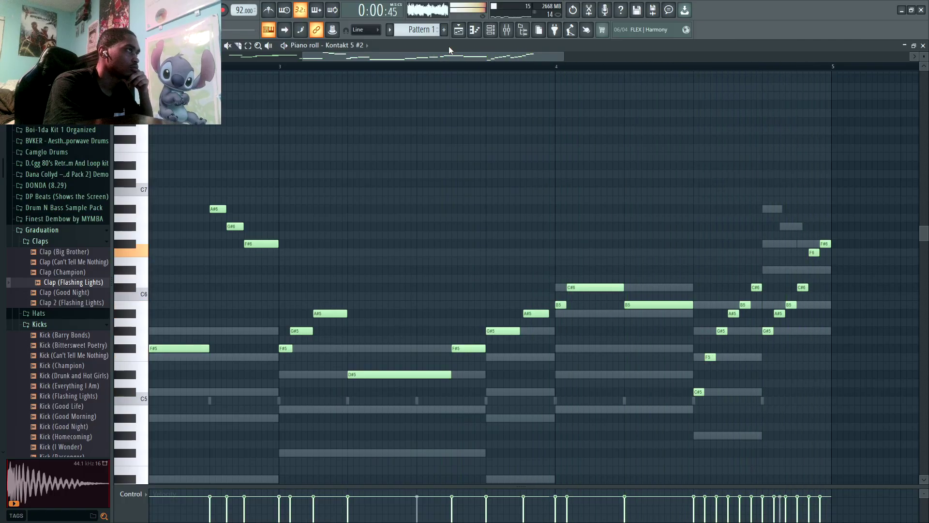
# Bring up the channel rack and slightly raise the volume of the Flashing Lights clap channel.
pyautogui.click(474, 31)
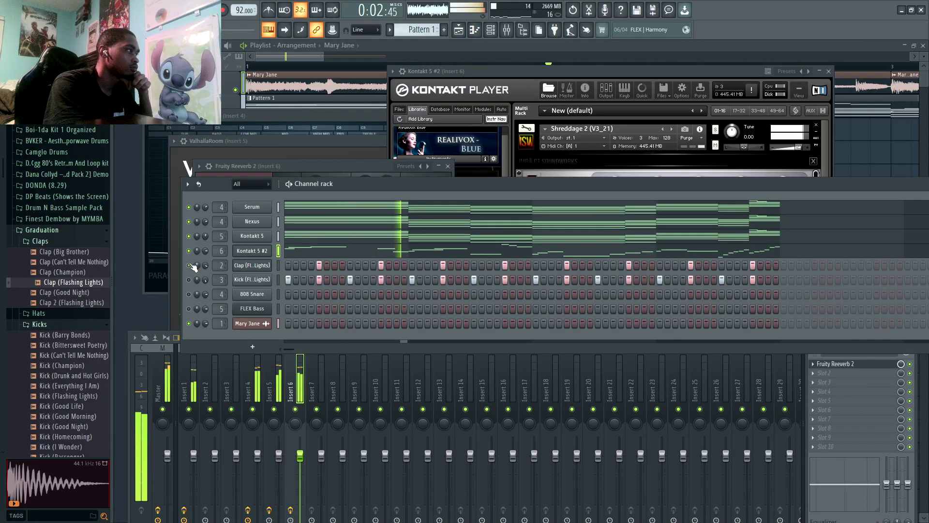
pyautogui.moveTo(206, 265); pyautogui.dragTo(205, 261)
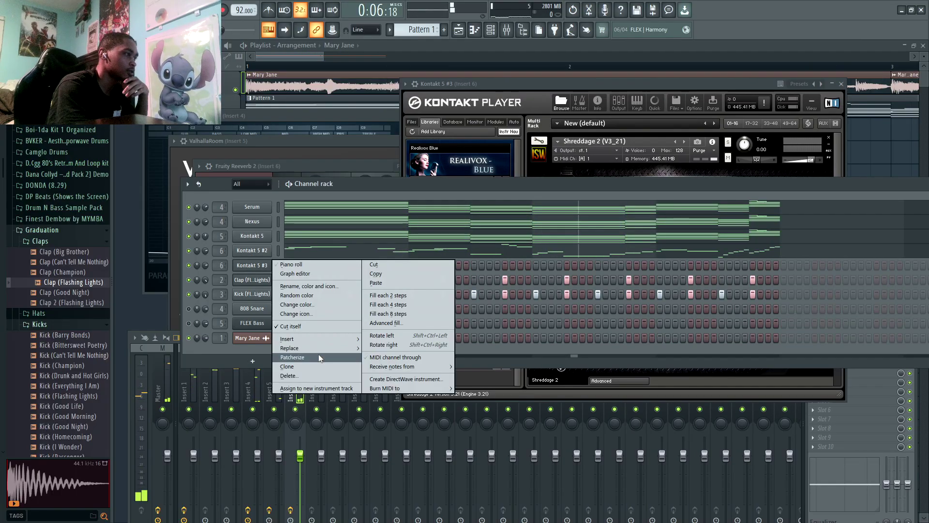
# Replace the cloned Kontakt 5 #3 channel with Purity set to the Simple Saw sound and give it the lead melody.
pyautogui.moveTo(324, 350)
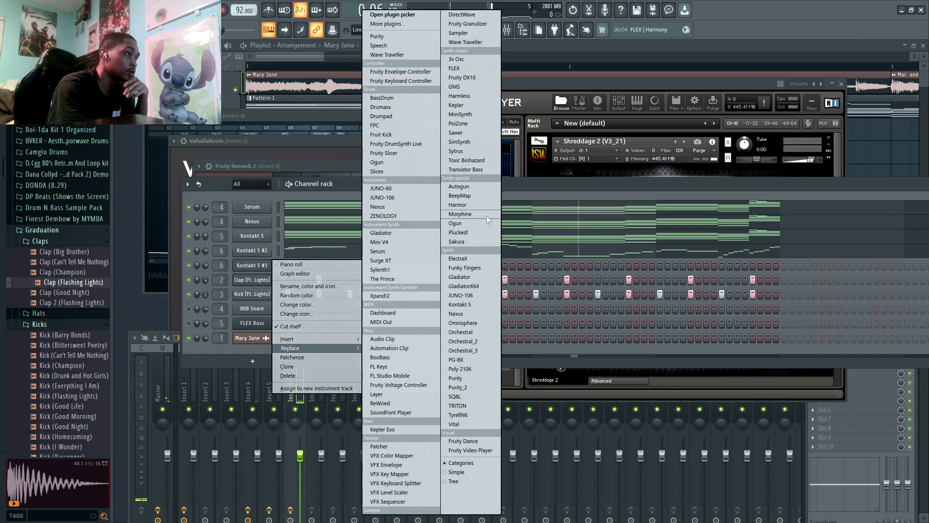
pyautogui.click(468, 377)
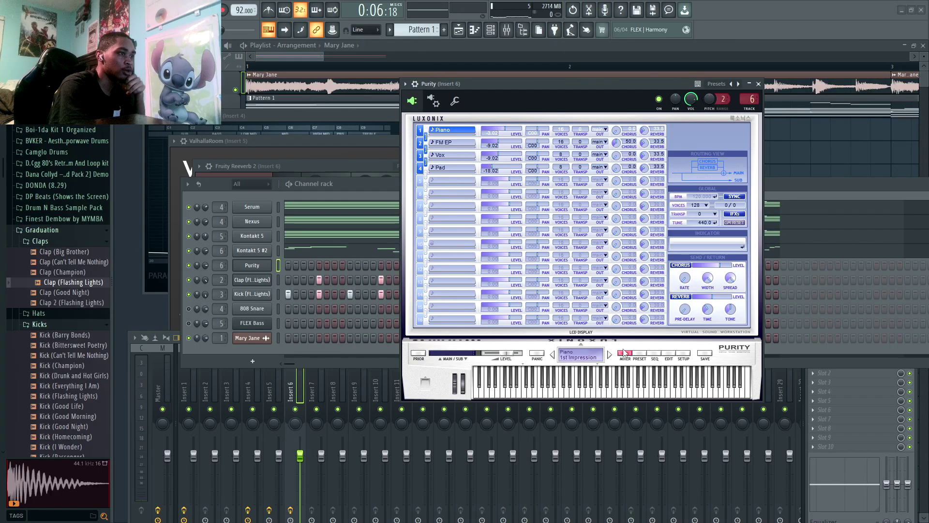
pyautogui.click(645, 357)
pyautogui.click(726, 231)
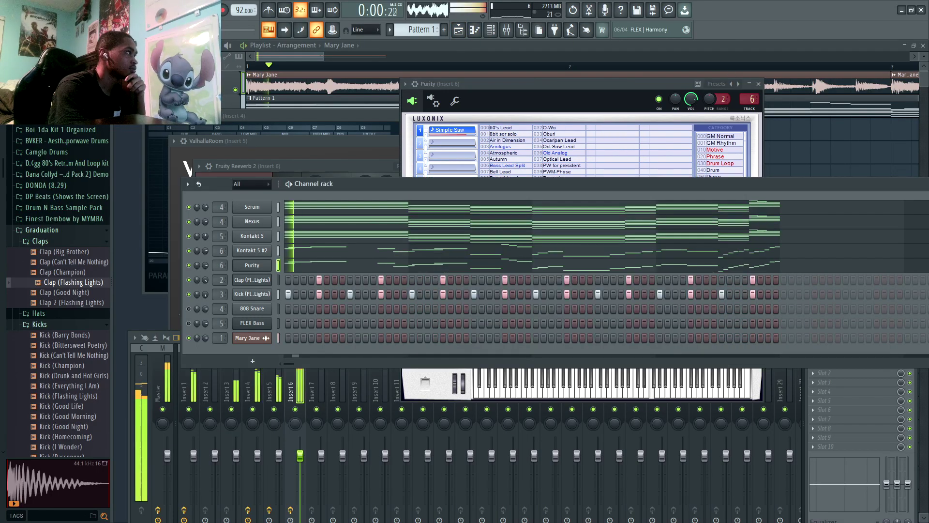
# Lengthen the F#6 in bar 1 of the Purity melody up to the next D#6, and adjust the Purity channel's volume.
pyautogui.moveTo(205, 265); pyautogui.dragTo(205, 270)
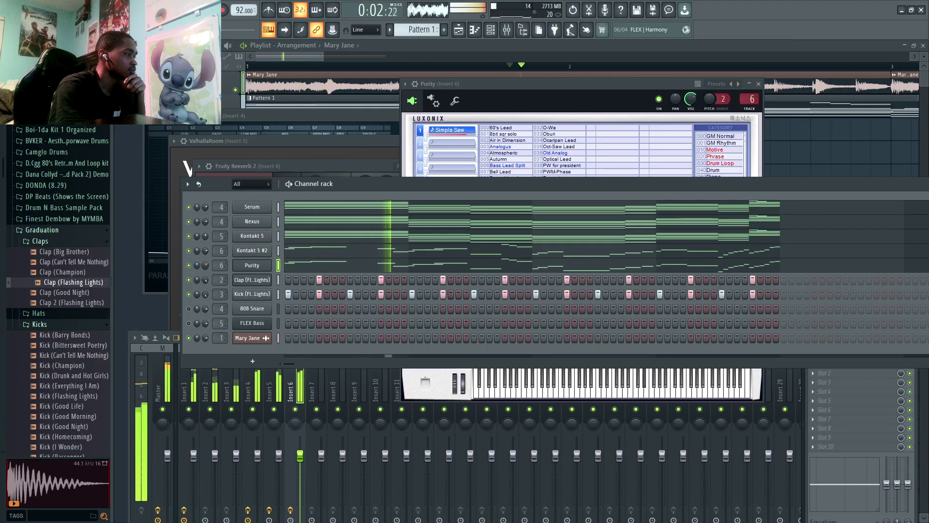
pyautogui.click(308, 268)
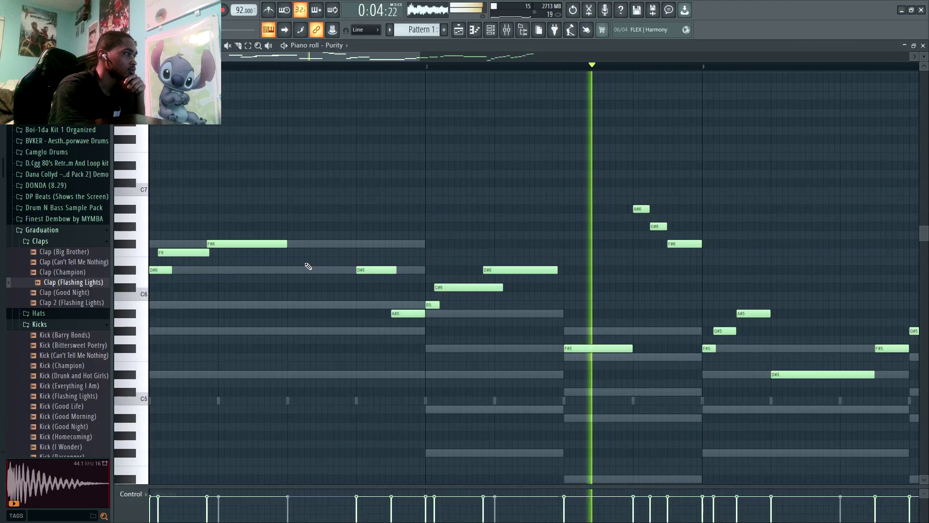
pyautogui.moveTo(333, 245); pyautogui.dragTo(355, 246)
pyautogui.moveTo(420, 57); pyautogui.dragTo(676, 73)
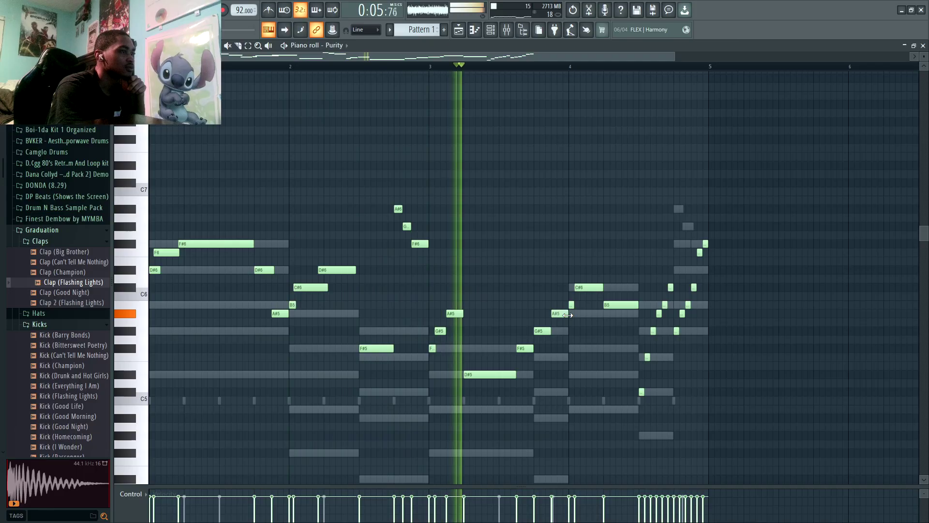
pyautogui.click(491, 30)
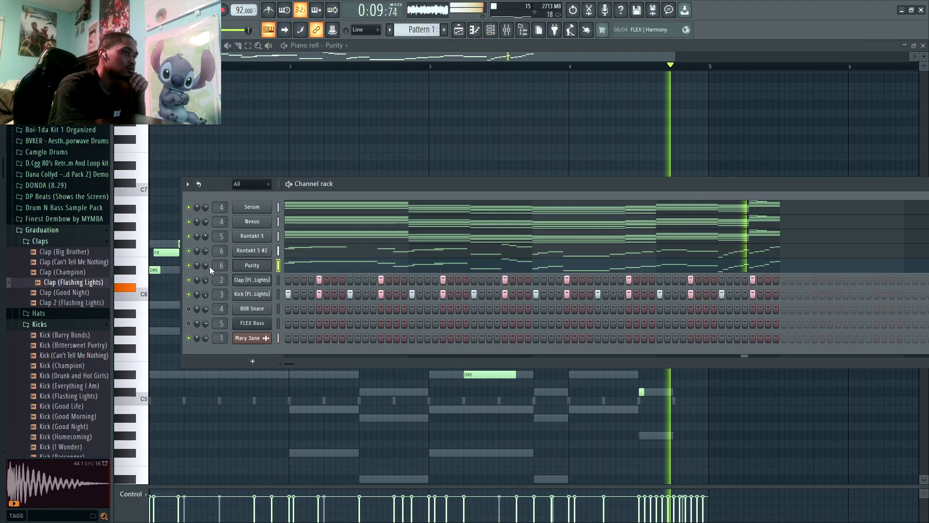
pyautogui.scroll(1, 221, 265)
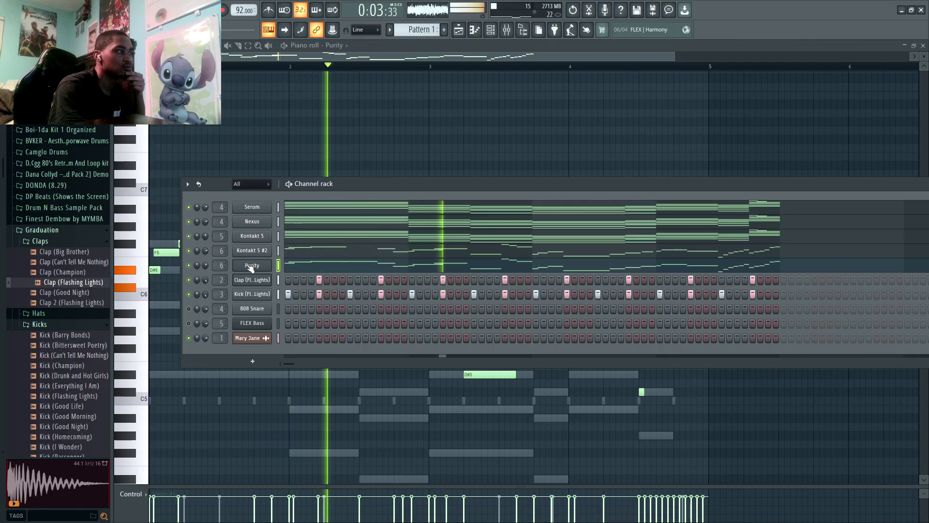
# Lengthen the F#6 in bar 1 of the Kontakt 5 #2 melody up to the next D#6, and show the mixer and channel rack again.
pyautogui.click(322, 255)
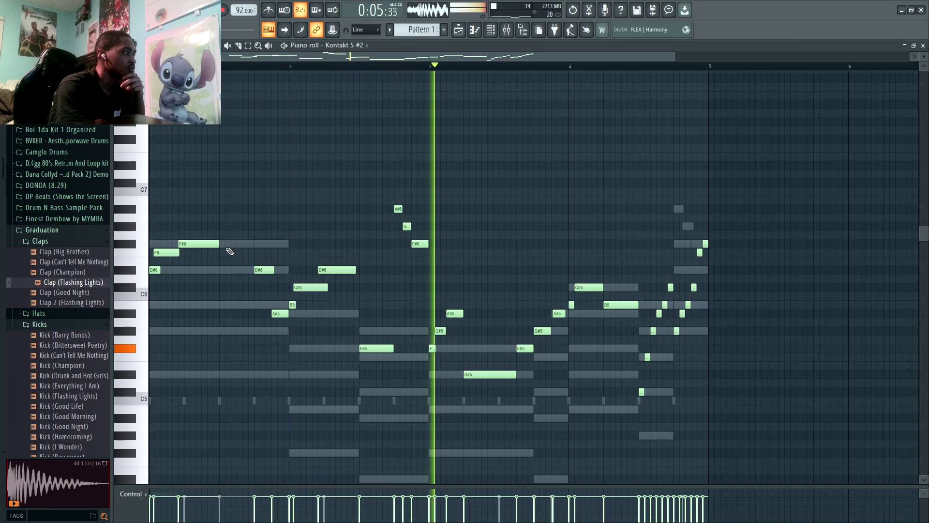
pyautogui.moveTo(218, 244); pyautogui.dragTo(254, 245)
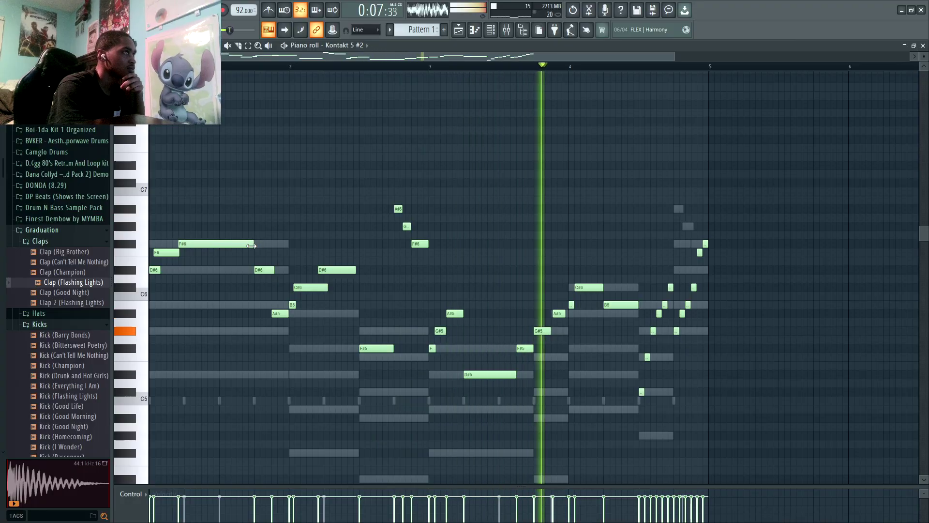
pyautogui.click(506, 29)
pyautogui.click(491, 29)
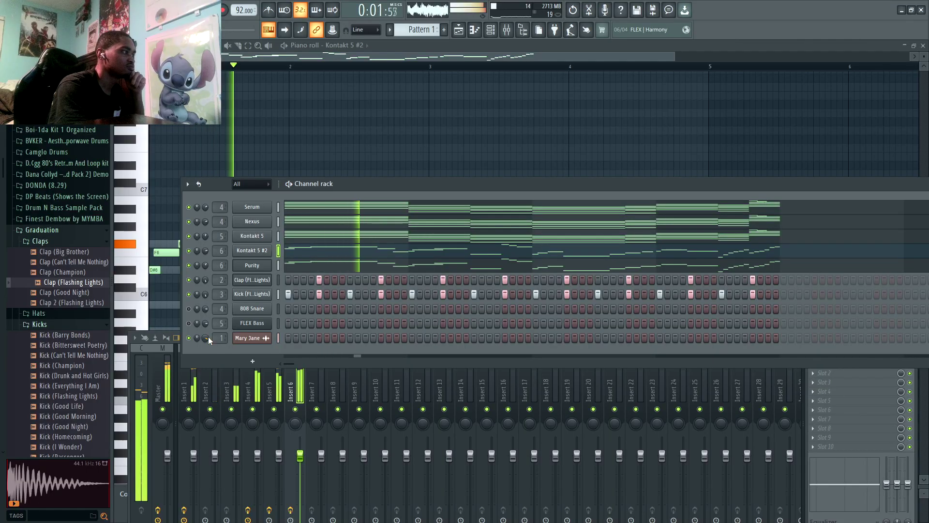
# Collapse the Graduation kit's Kicks folder and look through its snares and the other drum kits.
pyautogui.click(66, 323)
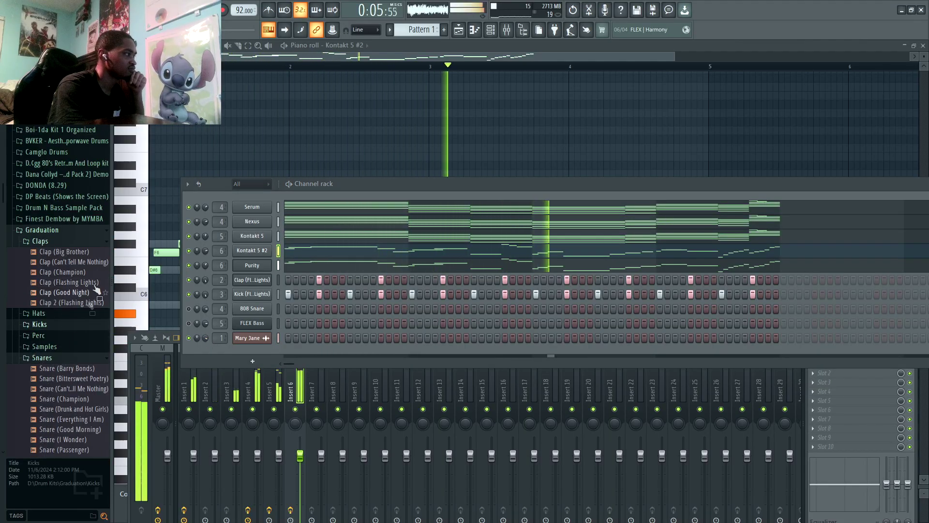
pyautogui.scroll(-3, 143, 203)
pyautogui.scroll(-5, 63, 330)
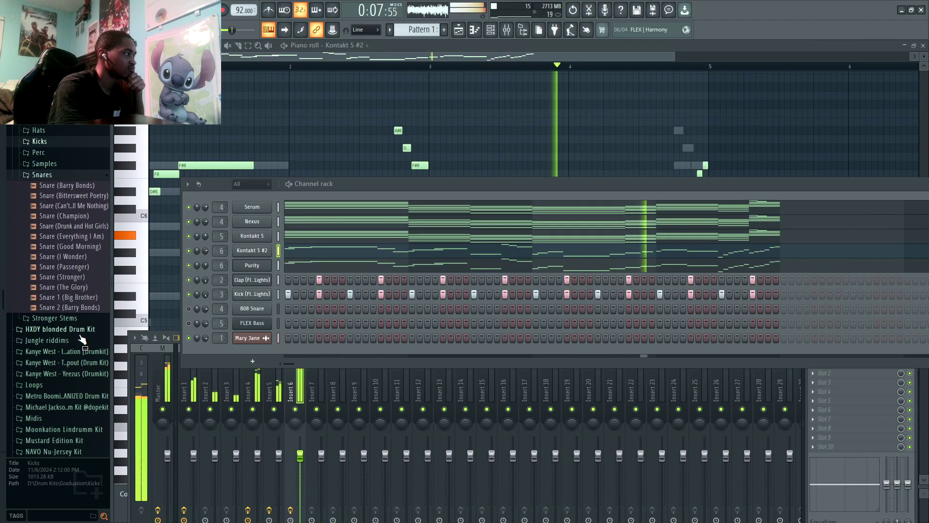
pyautogui.scroll(8, 81, 339)
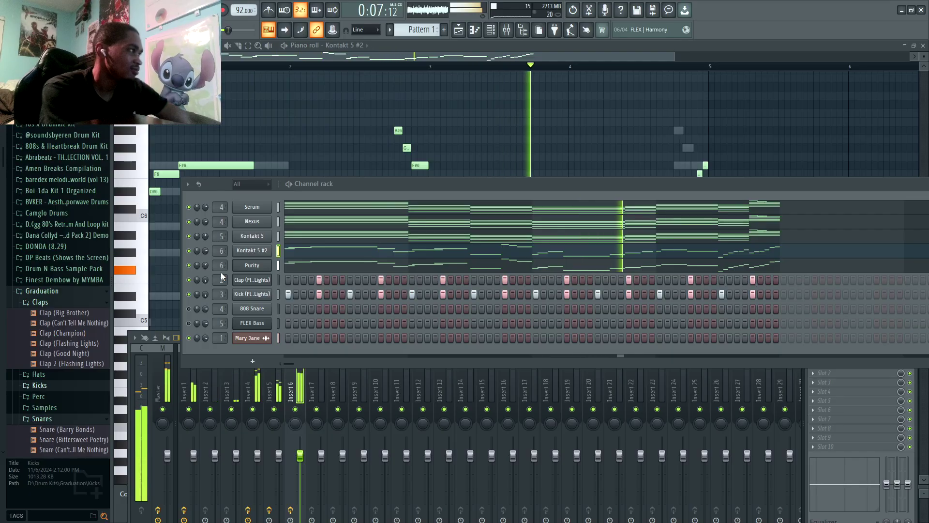
# Save the project in the Projects folder as Mary Jane.
pyautogui.hotkey('ctrl', 's')
pyautogui.write('Mau')
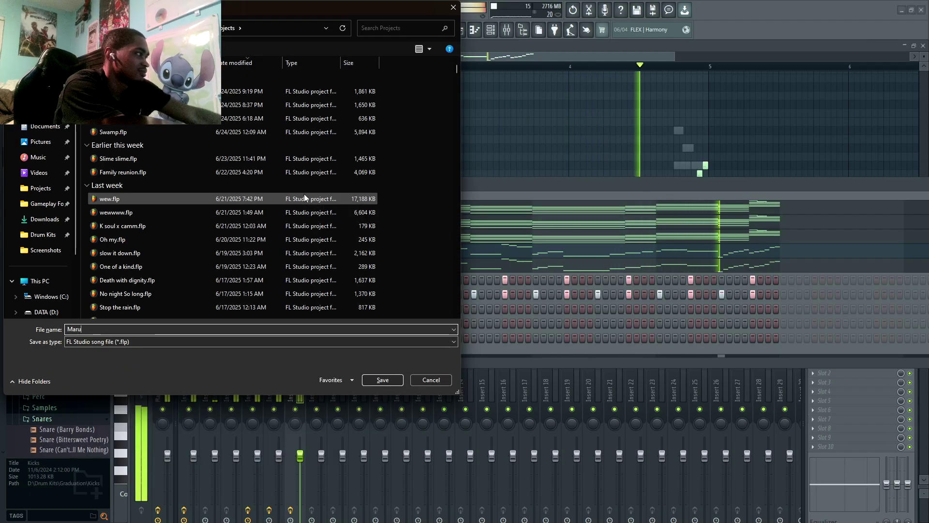
pyautogui.press('BackSpace')
pyautogui.write('ry')
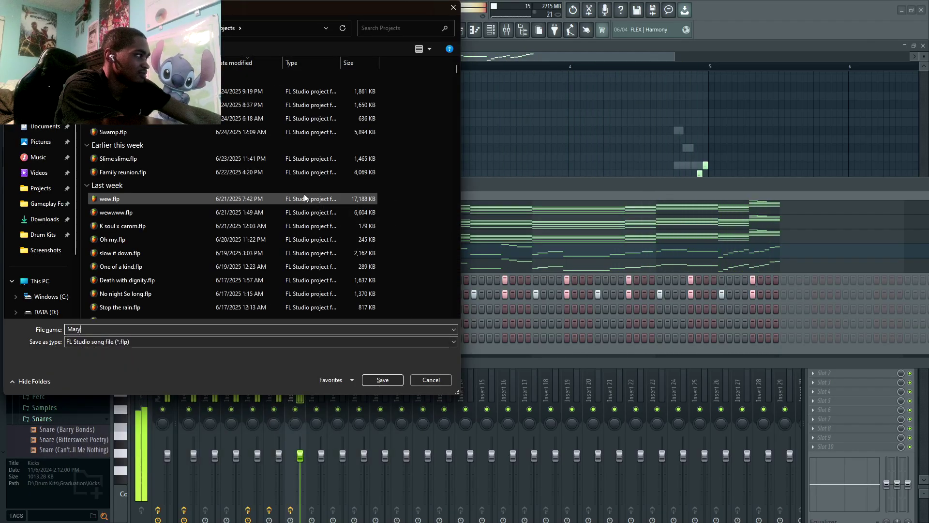
pyautogui.write(' Ja')
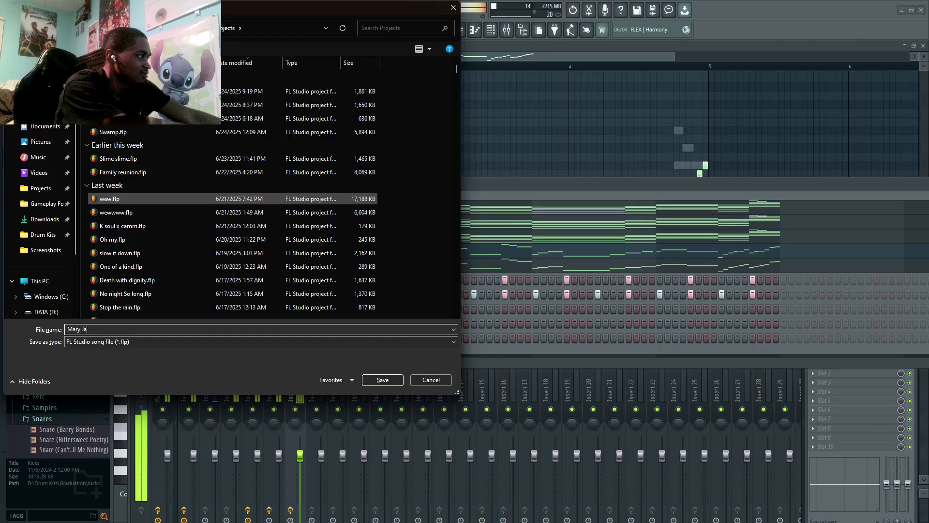
pyautogui.write('ne')
pyautogui.press('Return')
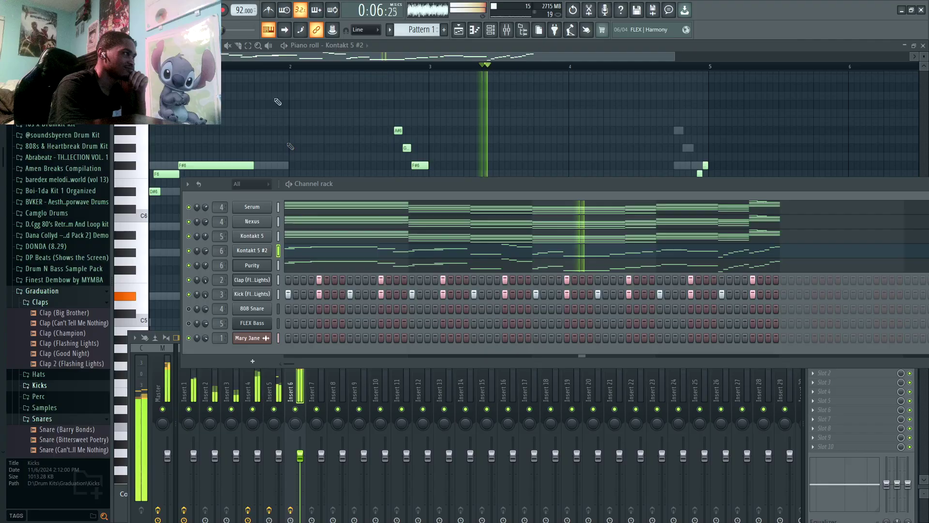
# Check the effects loaded on mixer Inserts 4, 5 and 6 while the pattern plays.
pyautogui.click(259, 396)
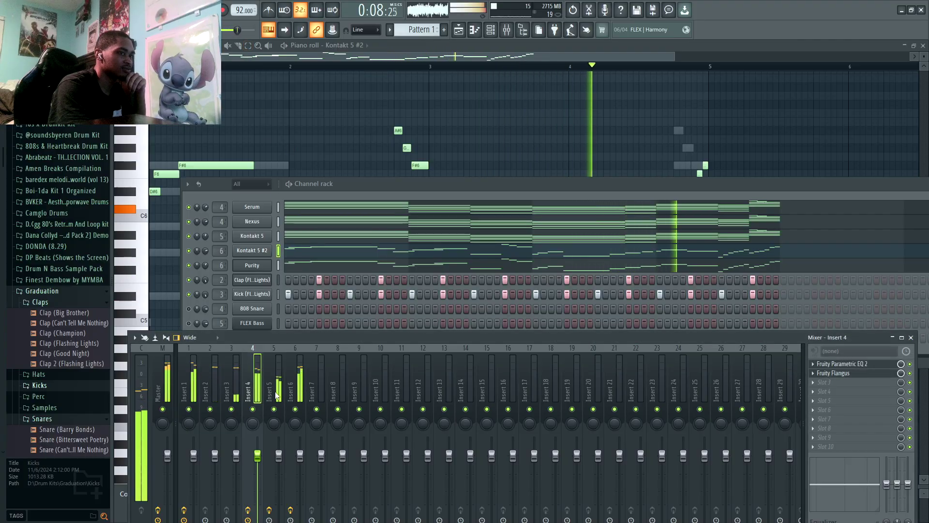
pyautogui.click(275, 395)
pyautogui.click(296, 391)
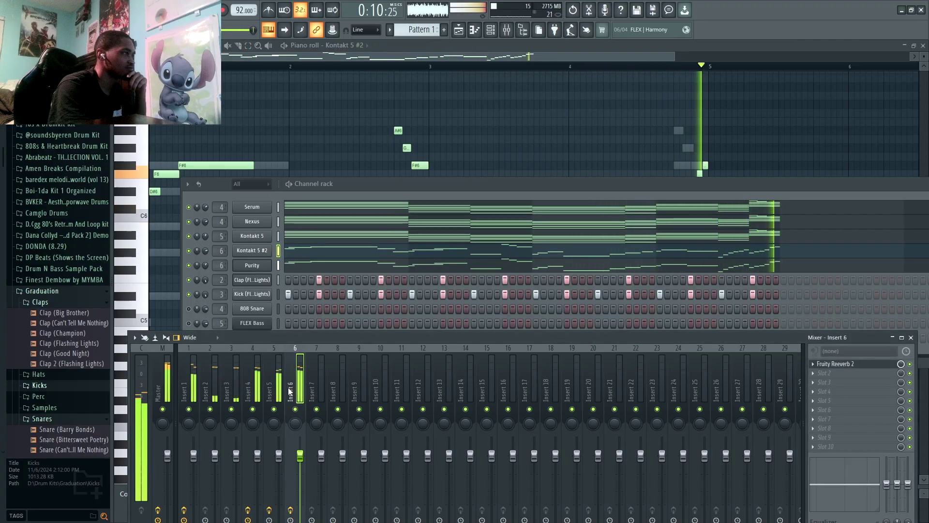
pyautogui.click(260, 373)
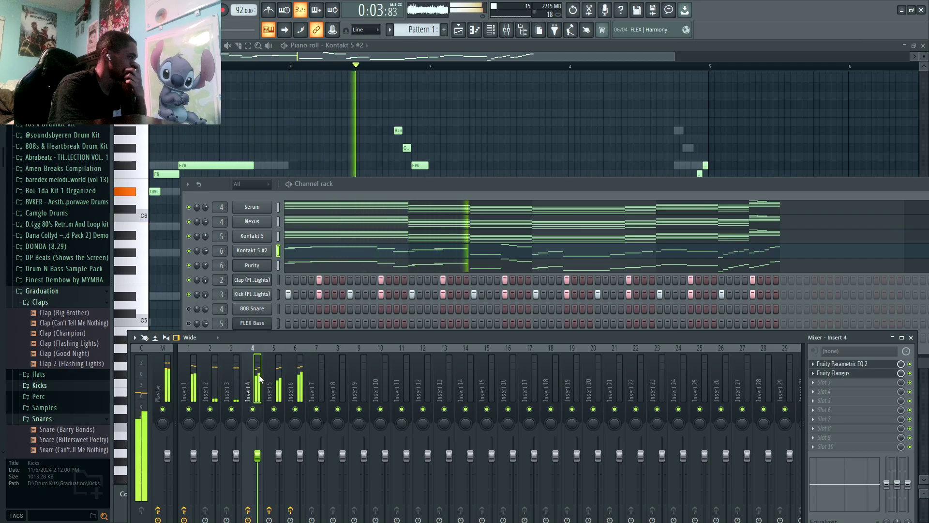
# Load Fruity Reeverb 2 on Insert 1 in the slot after Fruity Parametric EQ 2.
pyautogui.click(193, 392)
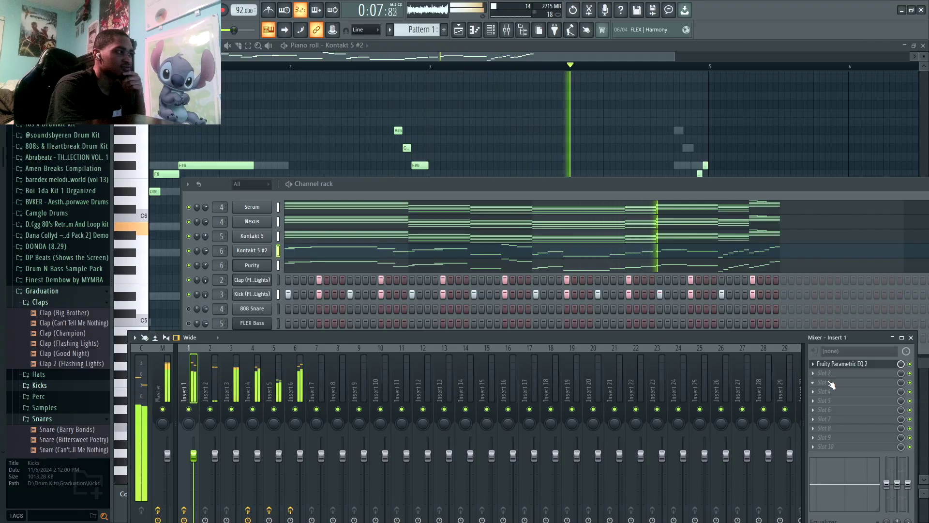
pyautogui.click(811, 386)
pyautogui.click(603, 136)
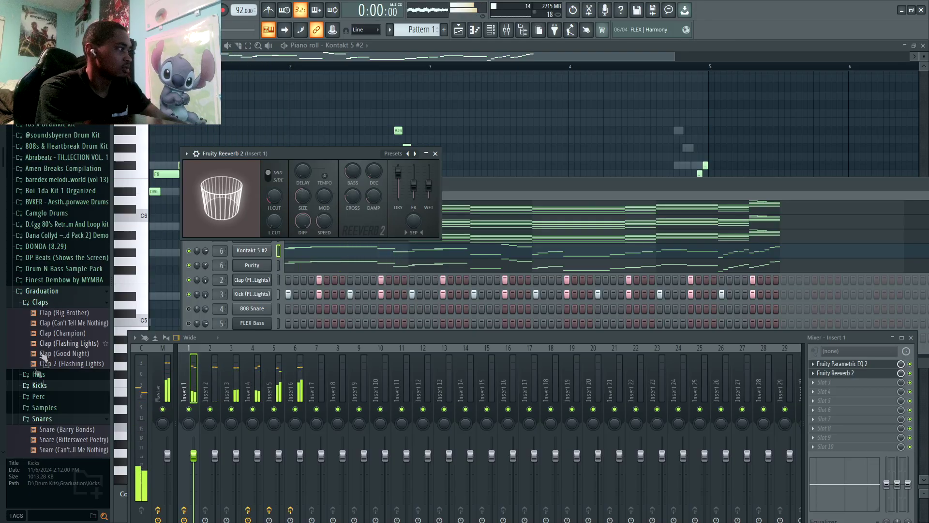
# Expand the Graduation kit's Hats folder and audition its hi-hats, including Hi Hat 2 (Barry Bonds), Hi Hat (Stronger) and Hi Hat (Good Night).
pyautogui.click(35, 375)
pyautogui.scroll(-3, 44, 367)
pyautogui.click(72, 259)
pyautogui.click(73, 241)
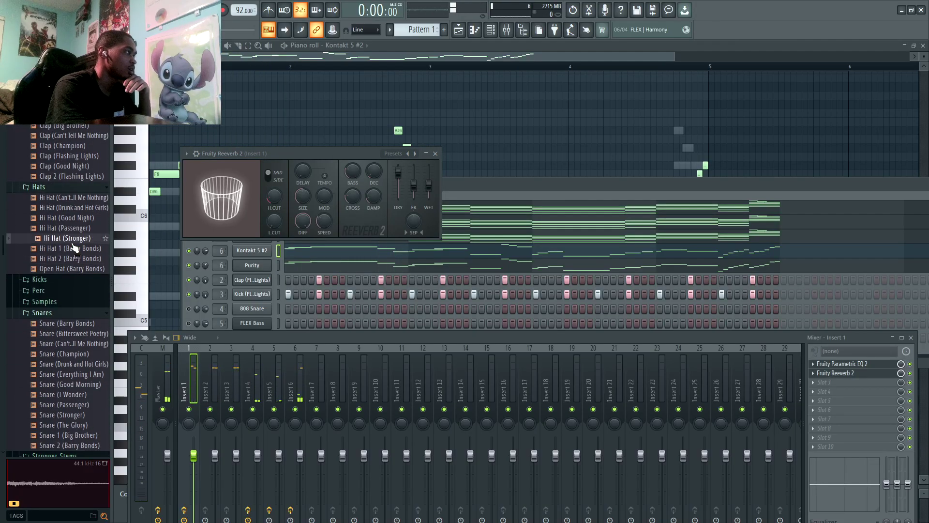
pyautogui.rightClick(71, 225)
pyautogui.click(49, 219)
# Add Hi Hat (Passenger) as a channel below the kick, fill its steps across all four bars and play the pattern.
pyautogui.click(52, 227)
pyautogui.moveTo(223, 306); pyautogui.dragTo(768, 321)
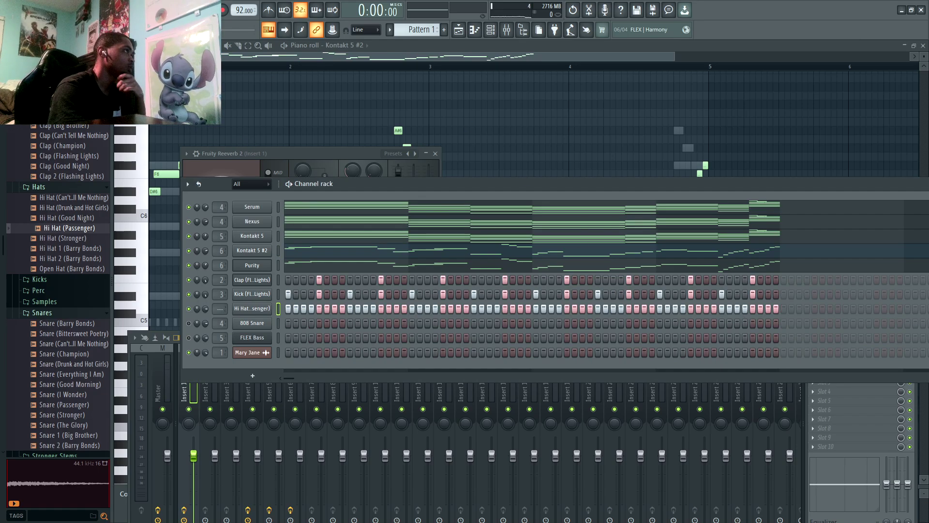
pyautogui.press('space')
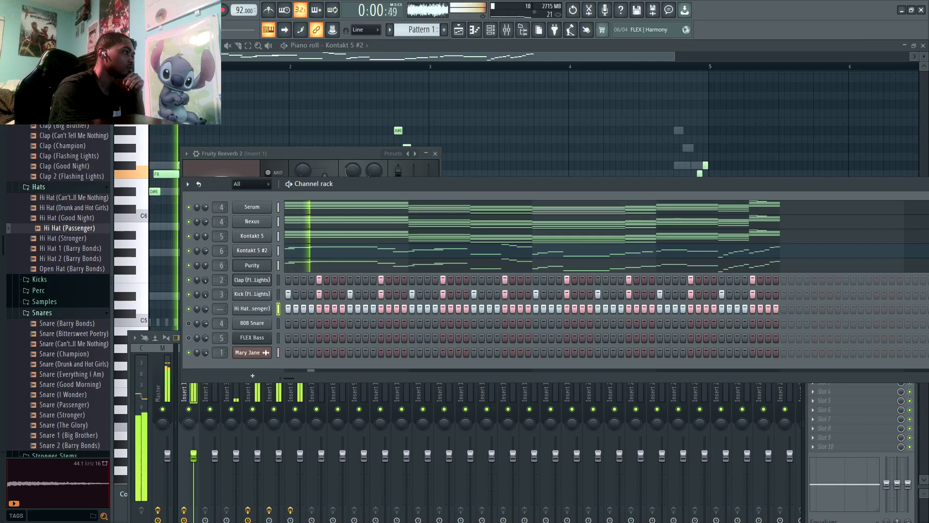
# Open the Hi Hat (Passenger) sampler settings and turn on Normalize.
pyautogui.click(235, 310)
pyautogui.click(315, 253)
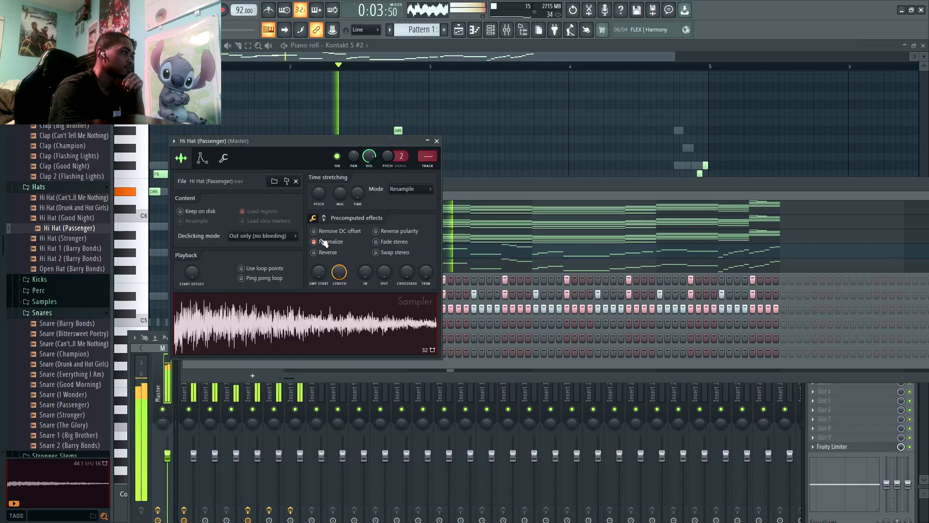
# Lower the Hi Hat (Passenger) channel's volume in the channel rack, mute the channel and stop playback.
pyautogui.click(474, 190)
pyautogui.moveTo(206, 311); pyautogui.dragTo(206, 328)
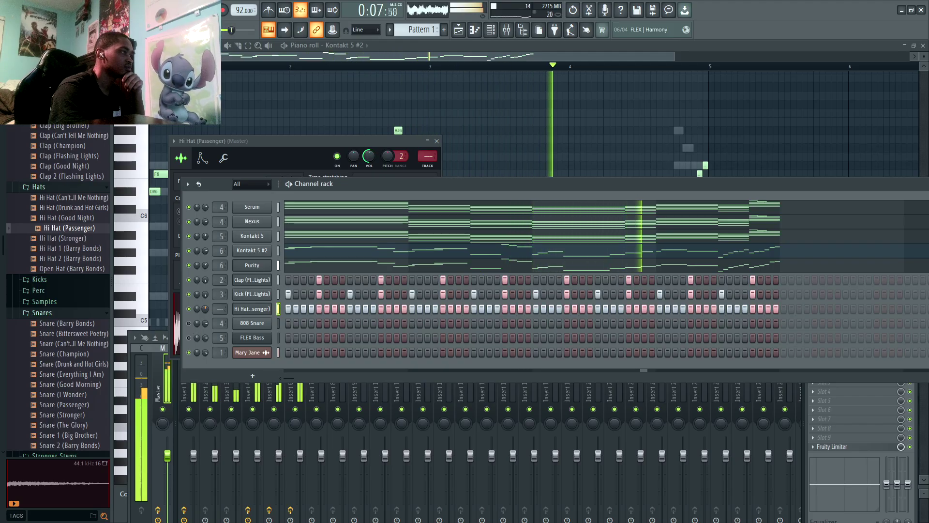
pyautogui.click(189, 310)
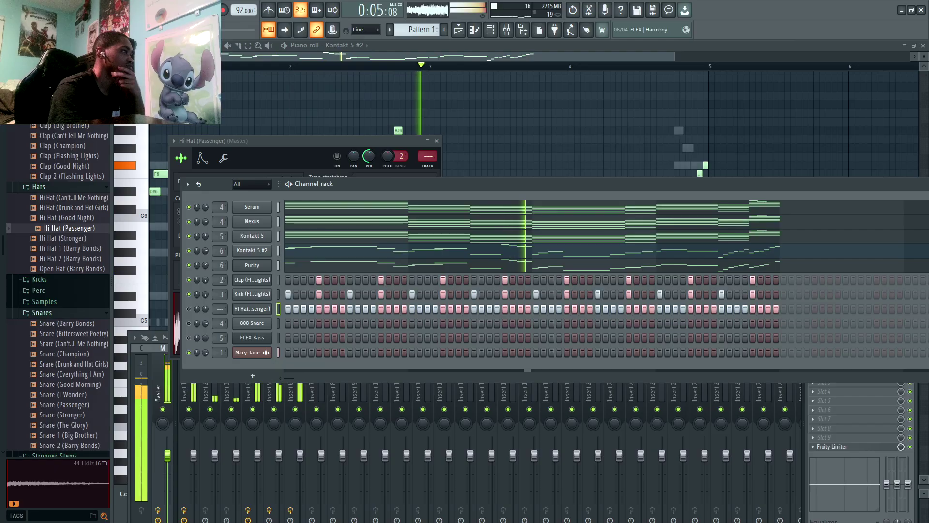
pyautogui.press('space')
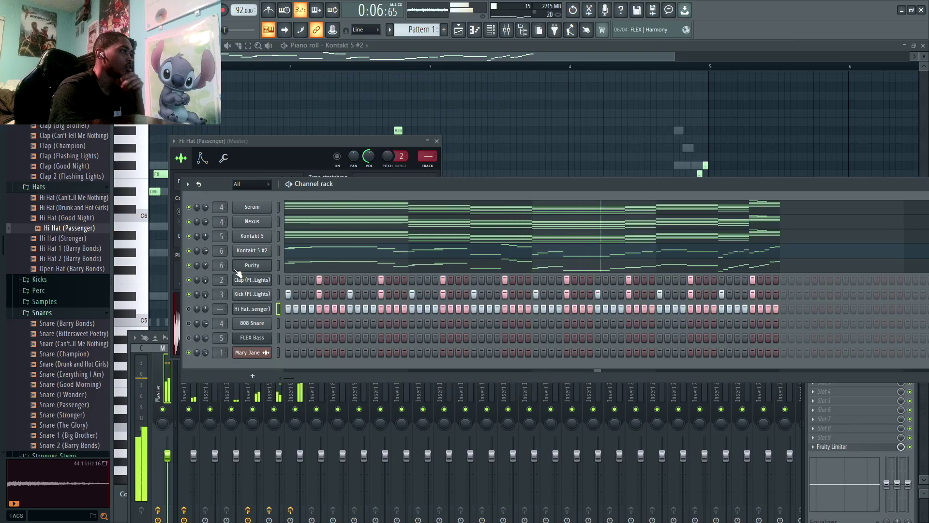
# Clone the Purity channel and replace the copy's instrument with Omnisphere.
pyautogui.rightClick(237, 267)
pyautogui.click(304, 368)
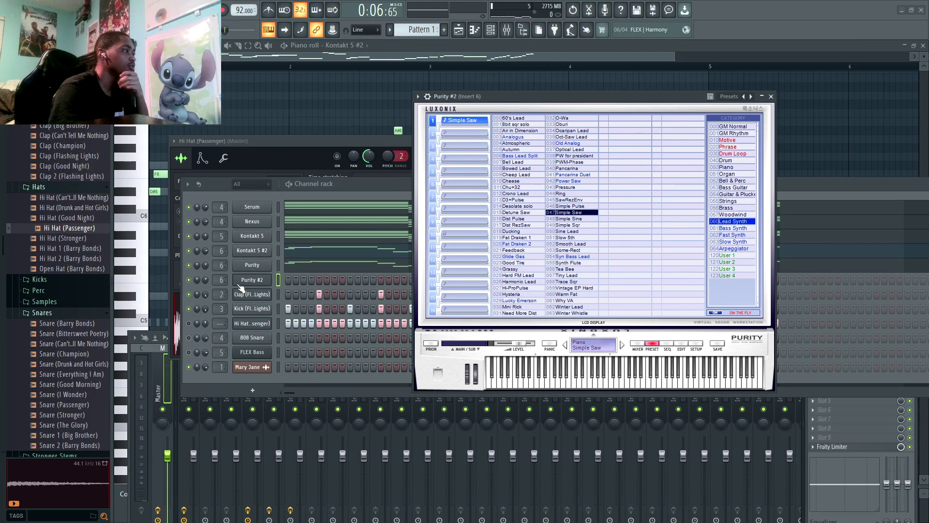
pyautogui.rightClick(245, 280)
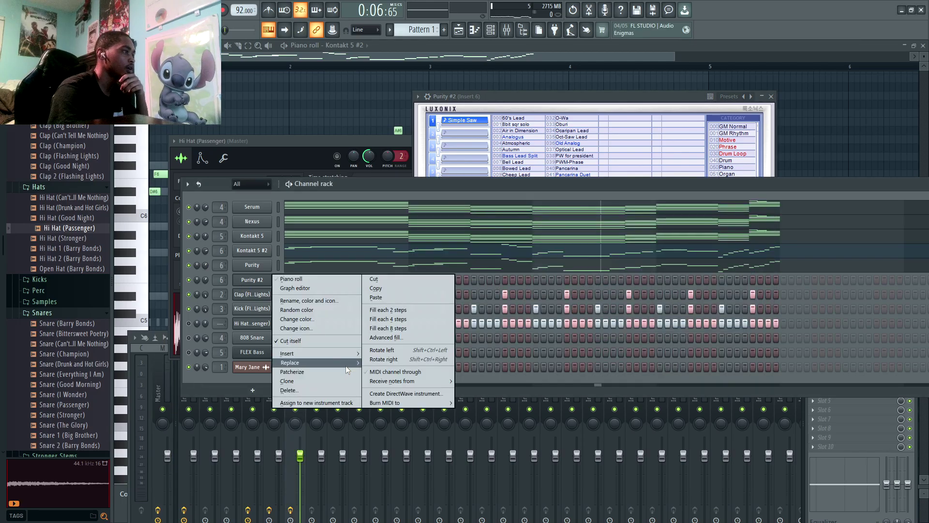
pyautogui.moveTo(347, 369)
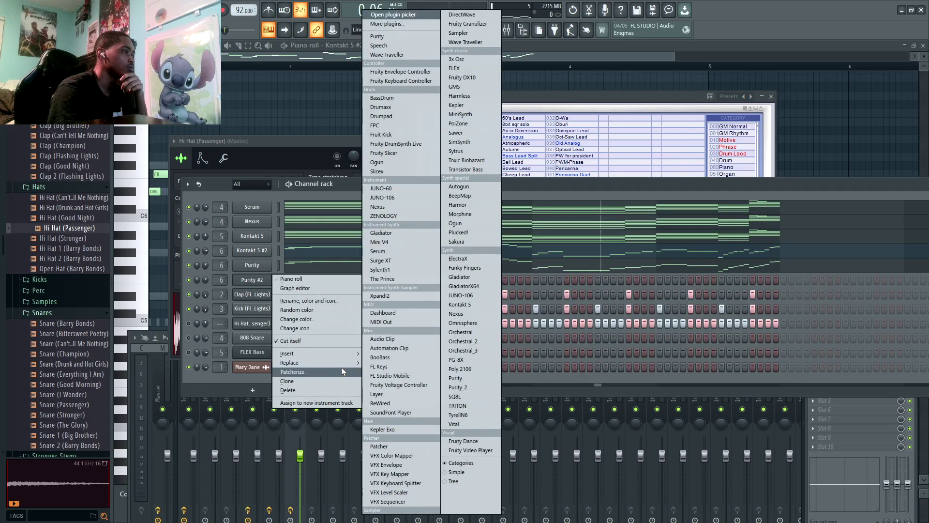
pyautogui.click(455, 323)
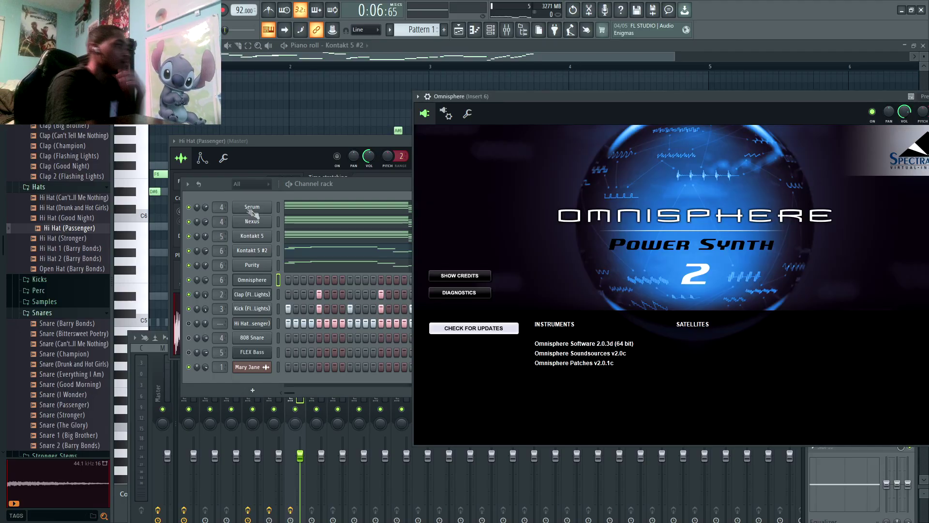
pyautogui.click(559, 225)
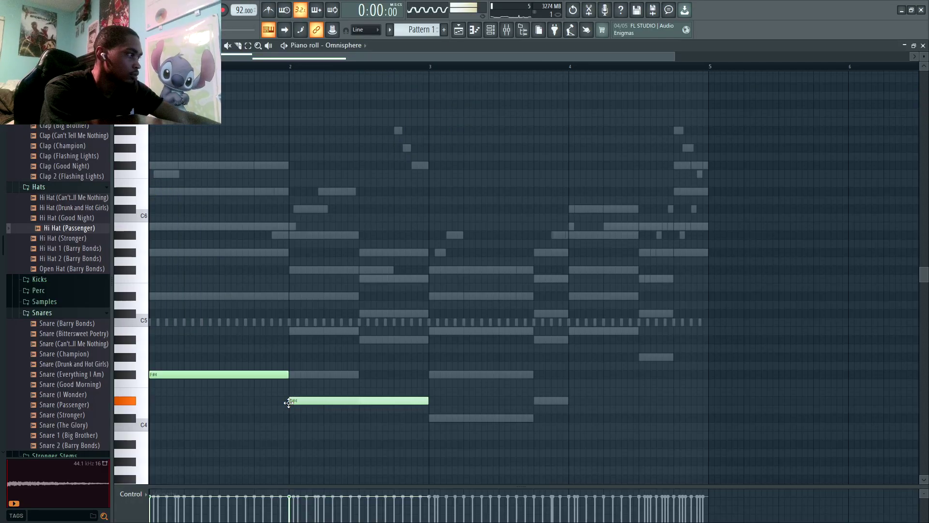
# Write the four-bar Omnisphere line F#4, D#4, C#4, A#3, C#4, D#4, A#3, closing with A#6, G#6 and F#6 in bar 4.
pyautogui.press('space')
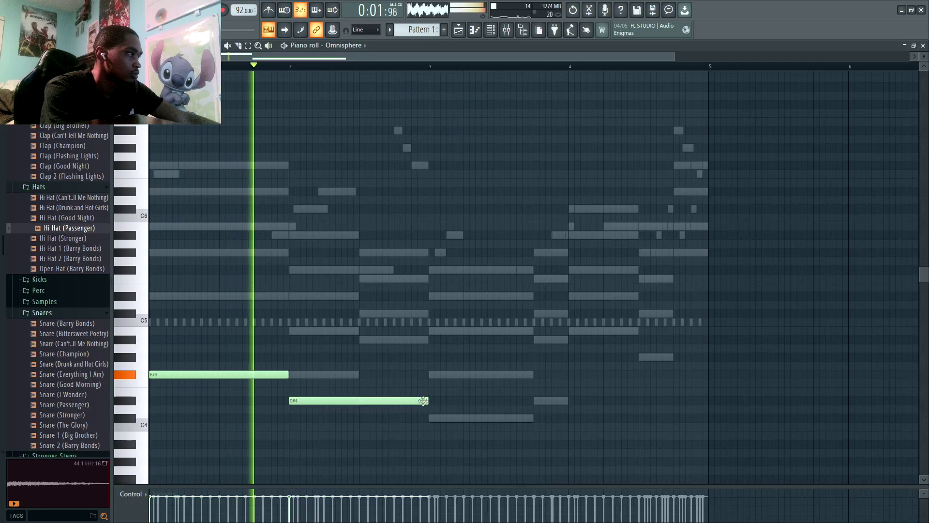
pyautogui.moveTo(423, 401); pyautogui.dragTo(357, 406)
pyautogui.press('space')
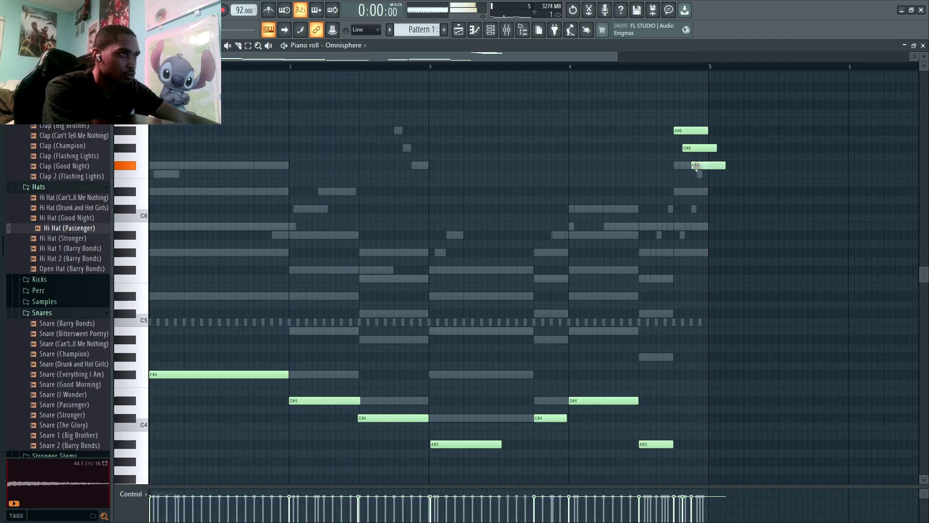
# Shorten the three closing notes and transpose them down two octaves, and extend bar 3's A#3 note to meet the following C#4.
pyautogui.press('space')
pyautogui.moveTo(710, 174)
pyautogui.mouseDown()
pyautogui.moveTo(696, 108)
pyautogui.moveTo(688, 190)
pyautogui.mouseUp()
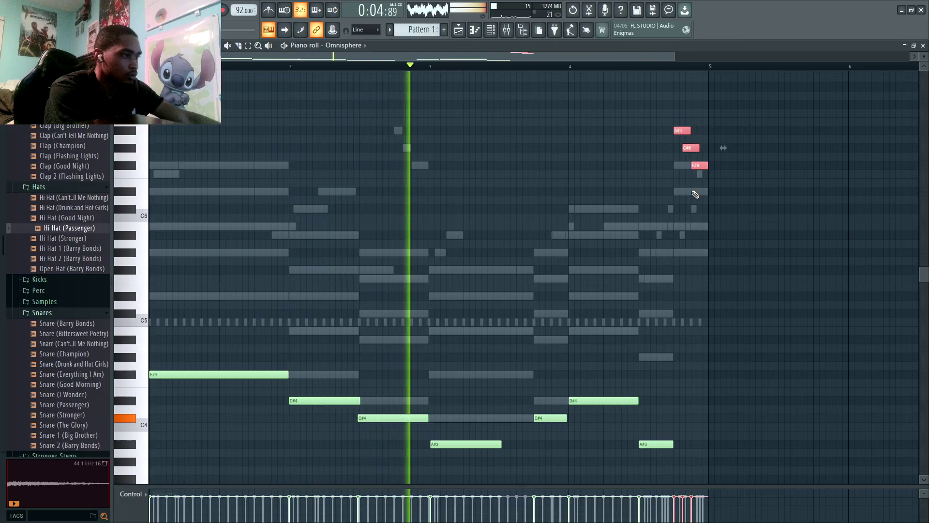
pyautogui.hotkey('ctrl', 'Down')
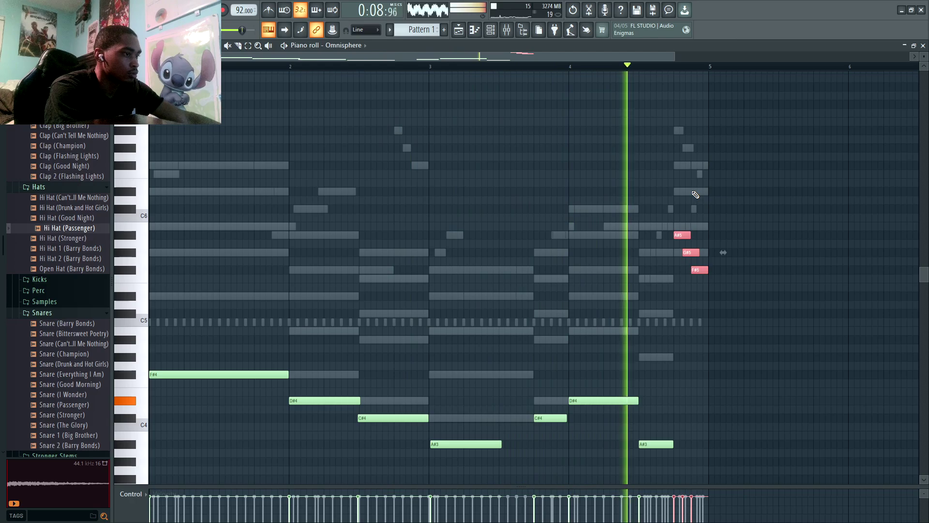
pyautogui.hotkey('ctrl', 'Down')
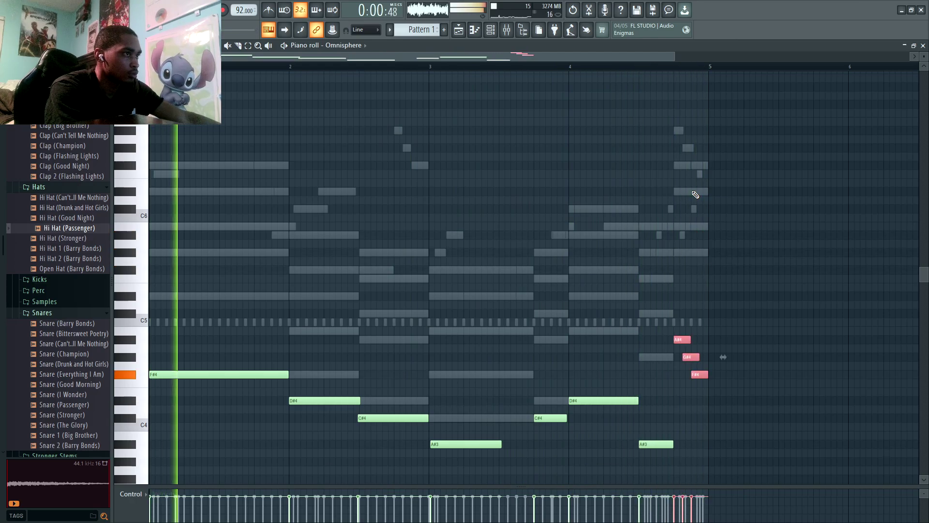
pyautogui.moveTo(502, 444); pyautogui.dragTo(532, 444)
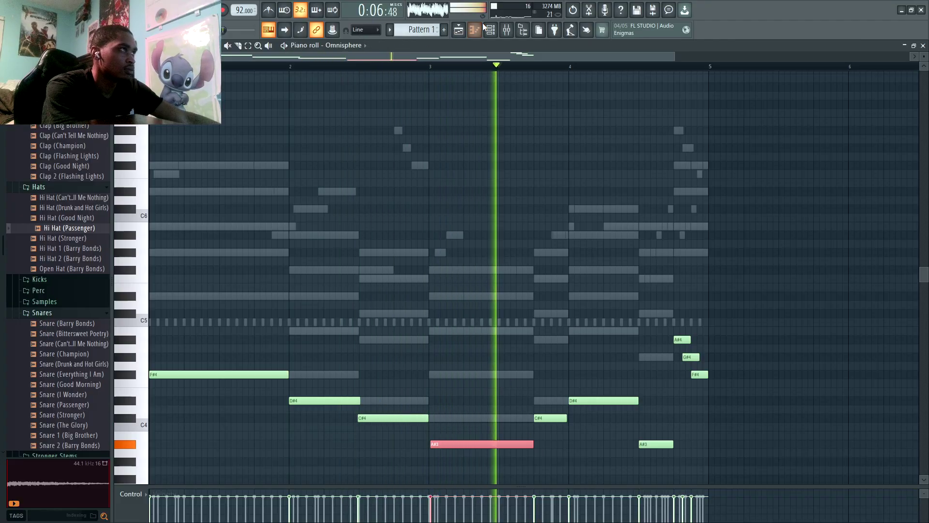
# Route the Omnisphere channel to mixer Insert 7, stop playback and bring up the playlist and the mixer.
pyautogui.press('F6')
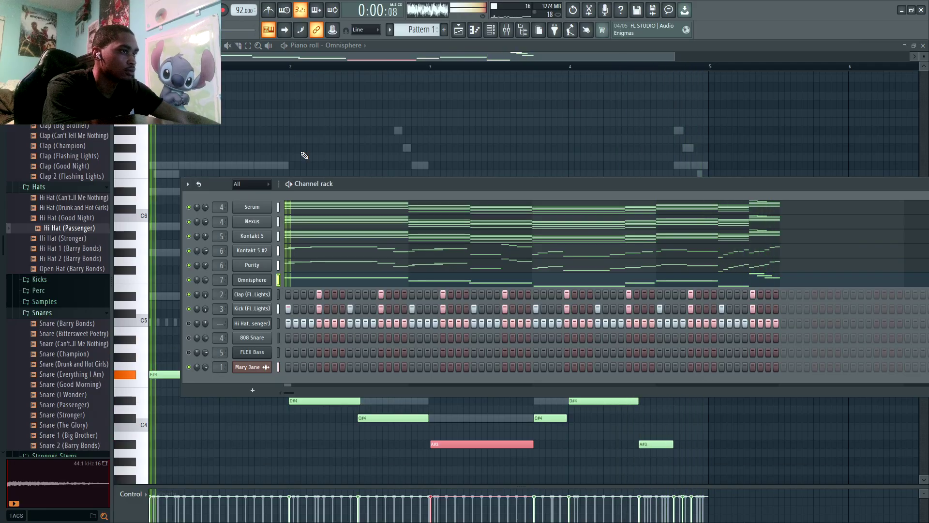
pyautogui.press('space')
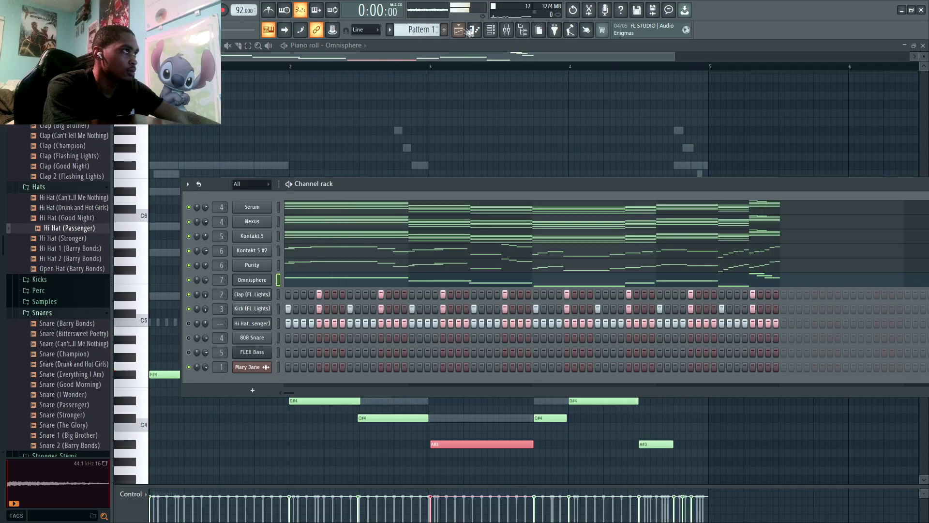
pyautogui.press('F5')
pyautogui.click(514, 30)
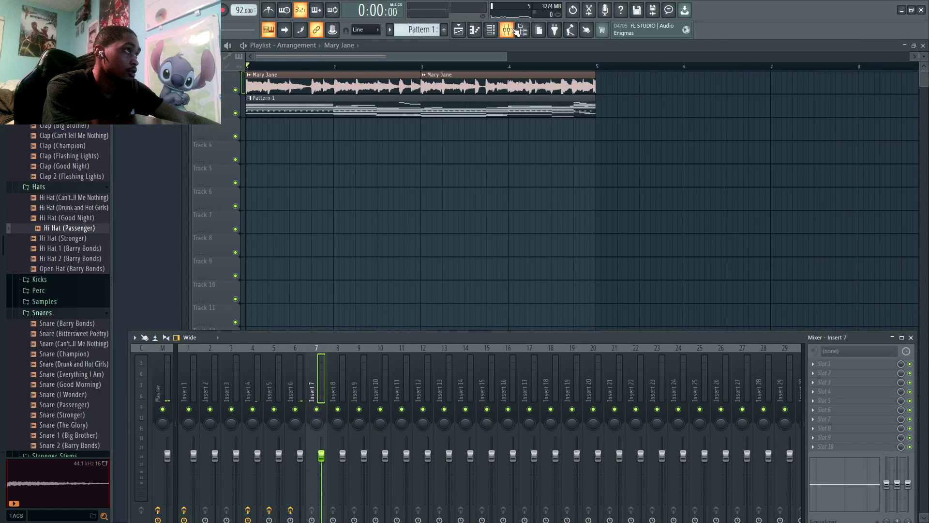
# Split Pattern 1 by channel into a separate pattern for each instrument and drum.
pyautogui.click(490, 36)
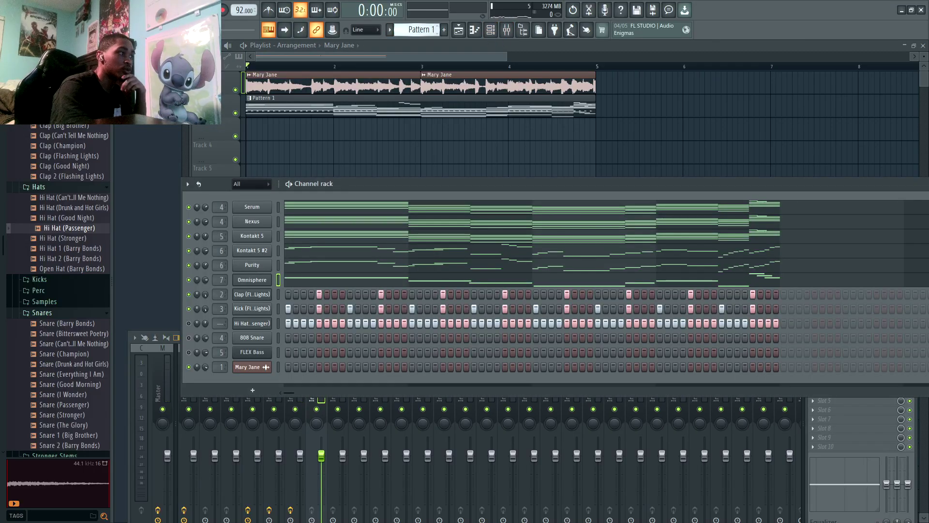
pyautogui.click(414, 29)
pyautogui.click(482, 177)
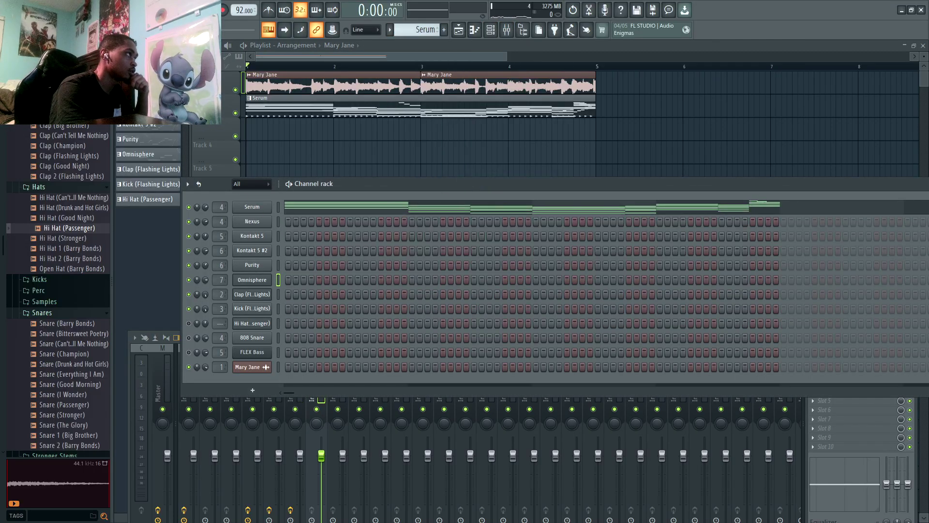
# Open the project's Info settings to check the total time spent on it, and close them.
pyautogui.click(95, 7)
pyautogui.click(669, 9)
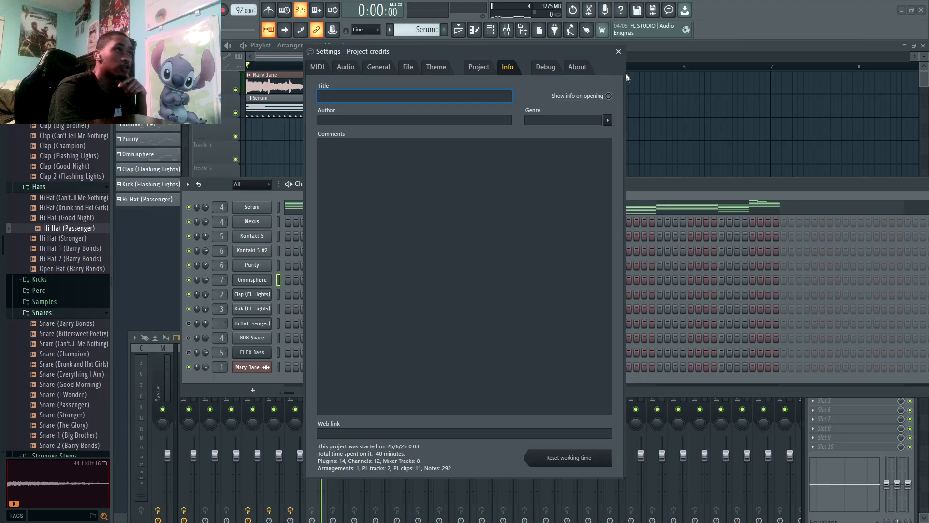
pyautogui.click(619, 52)
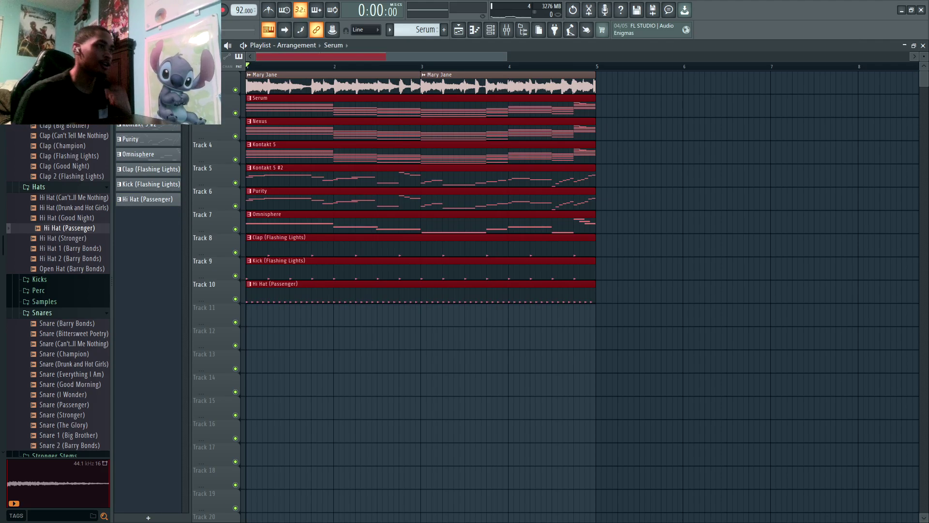
# Duplicate the full four-bar block of playlist clips repeatedly along the timeline.
pyautogui.hotkey('ctrl', 'b')
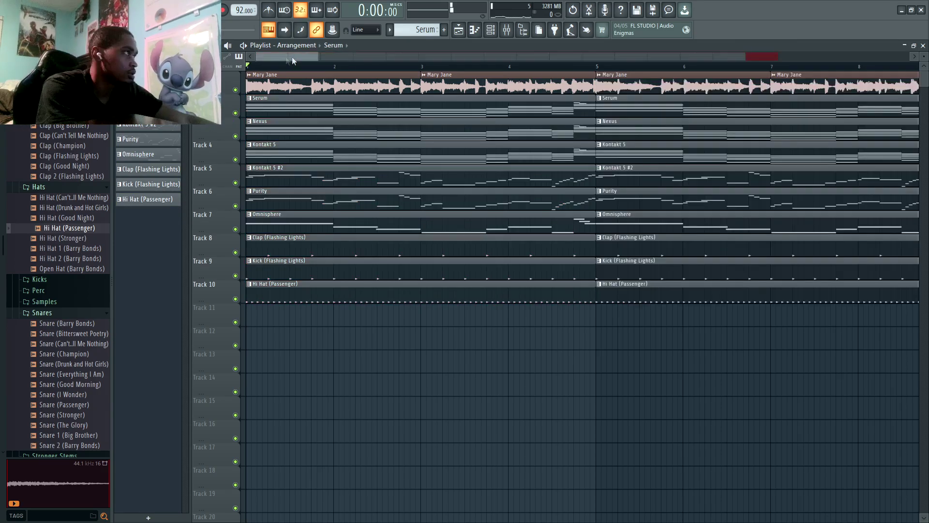
# Strip bars 1 to 4 of the playlist down to the Nexus and Kontakt 5 clips and play the intro.
pyautogui.moveTo(317, 56); pyautogui.dragTo(342, 82)
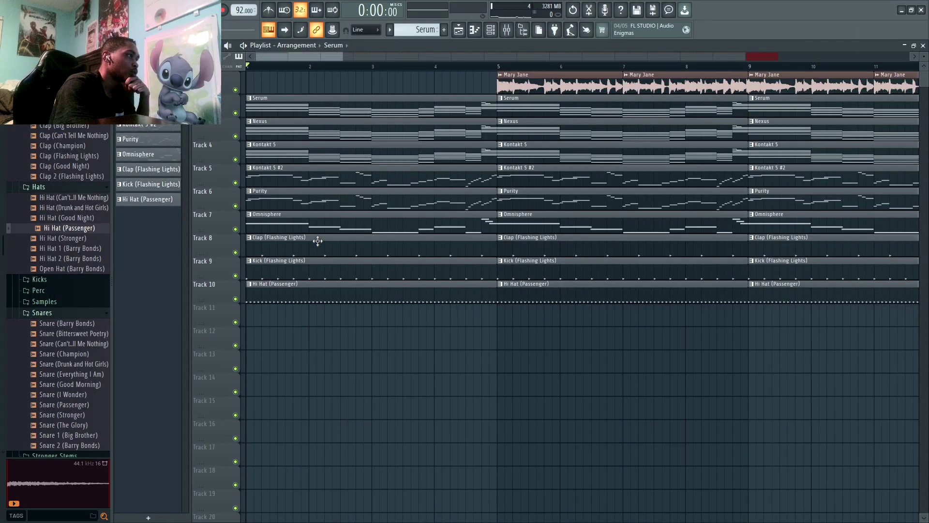
pyautogui.rightClick(308, 183)
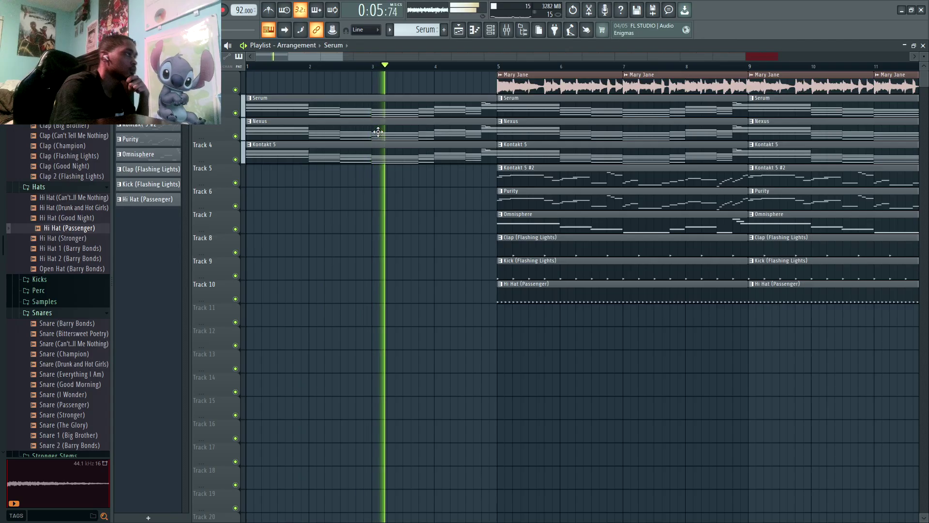
pyautogui.press('space')
pyautogui.rightClick(376, 115)
pyautogui.press('space')
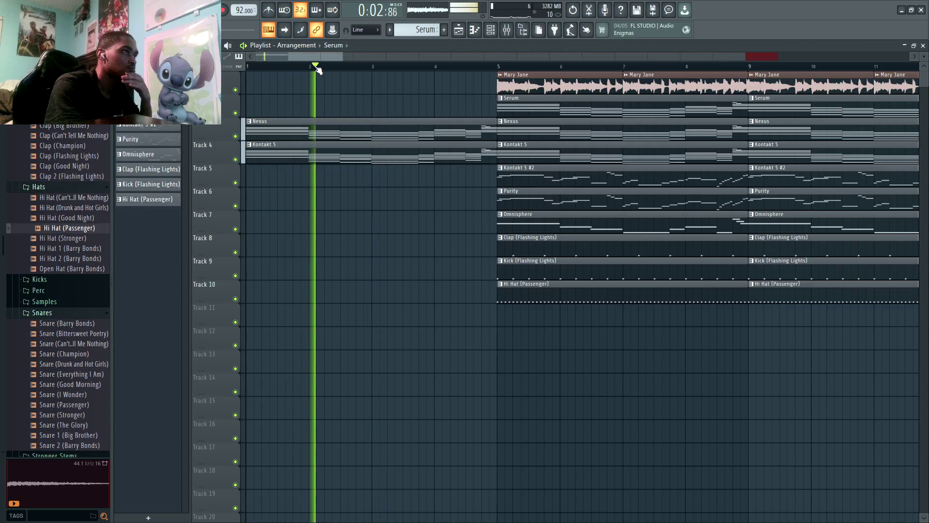
# Delete the Omnisphere, Purity, Kontakt 5 #2 and Serum clips from bars 5 to 8, and the Hi Hat (Passenger) clips from bars 5 to 12.
pyautogui.rightClick(545, 218)
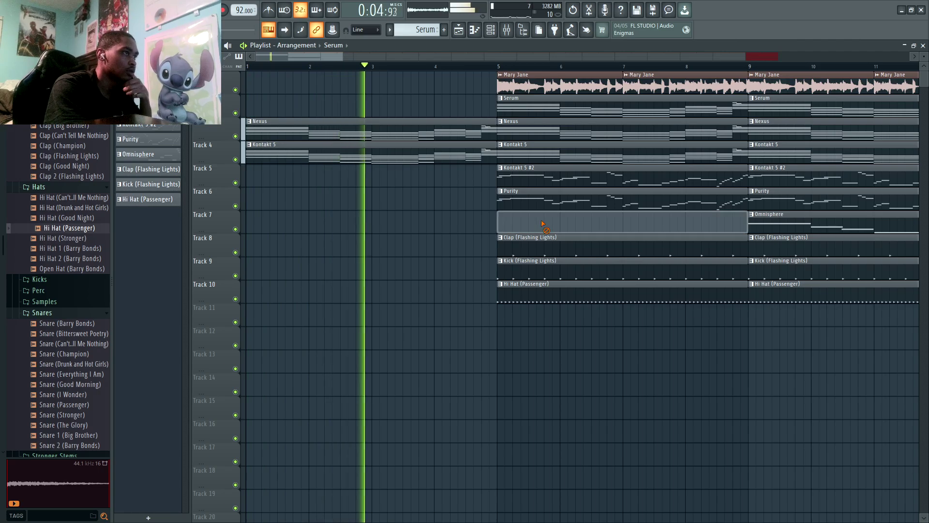
pyautogui.rightClick(547, 204)
pyautogui.rightClick(550, 178)
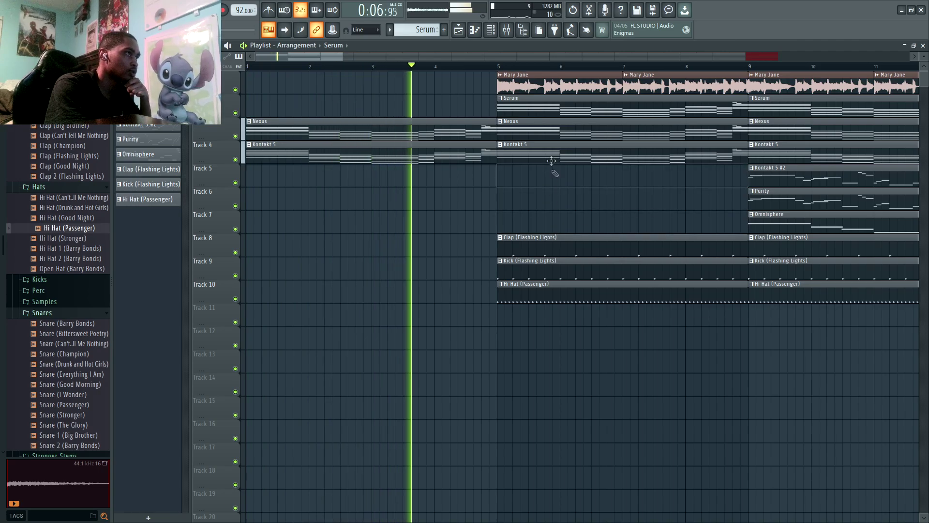
pyautogui.rightClick(567, 108)
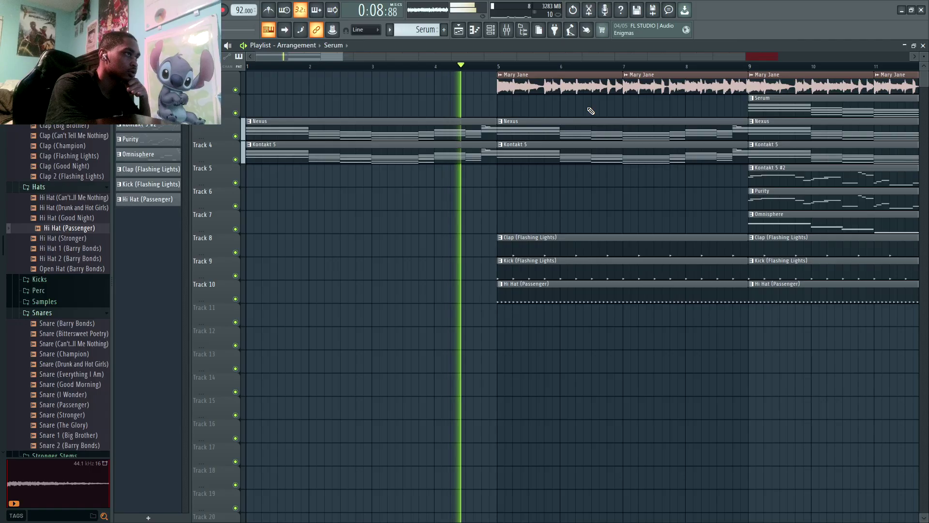
pyautogui.rightClick(594, 291)
pyautogui.rightClick(773, 288)
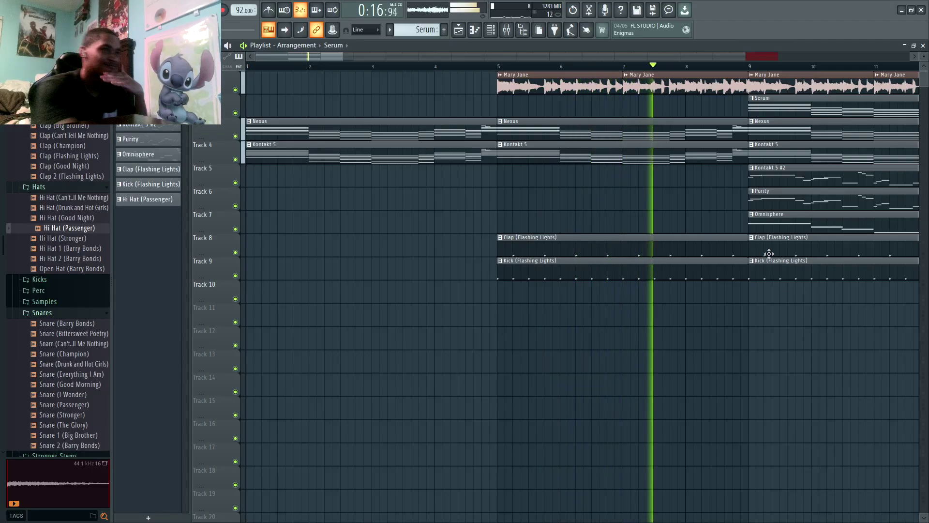
pyautogui.moveTo(343, 56); pyautogui.dragTo(407, 97)
pyautogui.press('space')
# Collapse the Graduation kit in the browser and expand the FX folder of the Camglo Drums kit.
pyautogui.scroll(3, 42, 266)
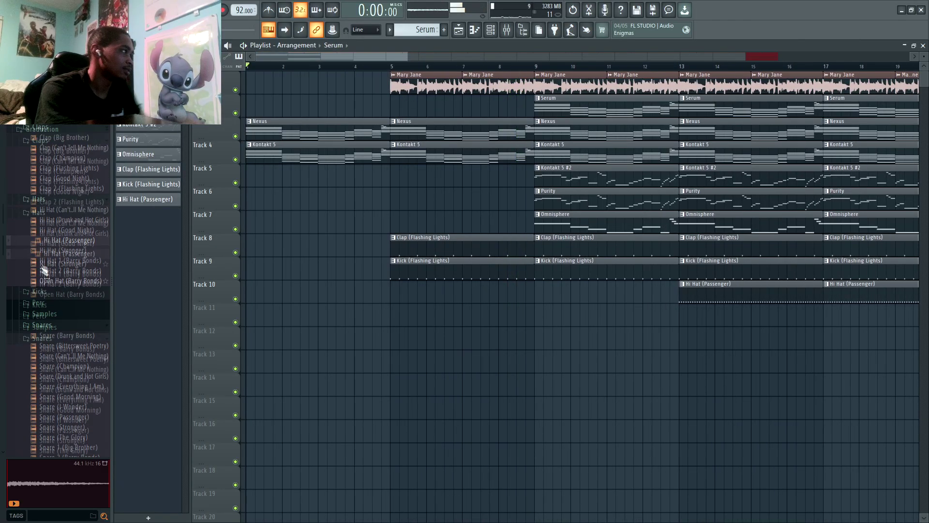
pyautogui.click(42, 165)
pyautogui.scroll(6, 44, 194)
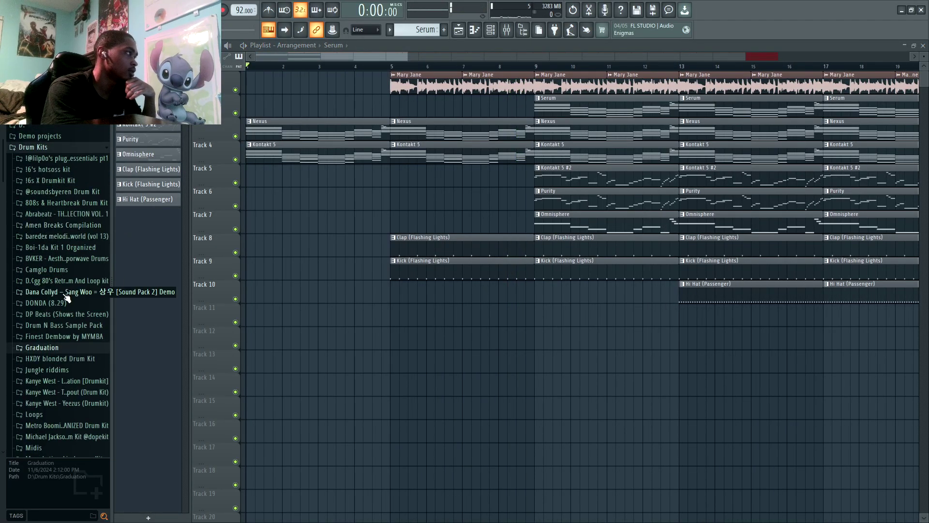
pyautogui.click(46, 271)
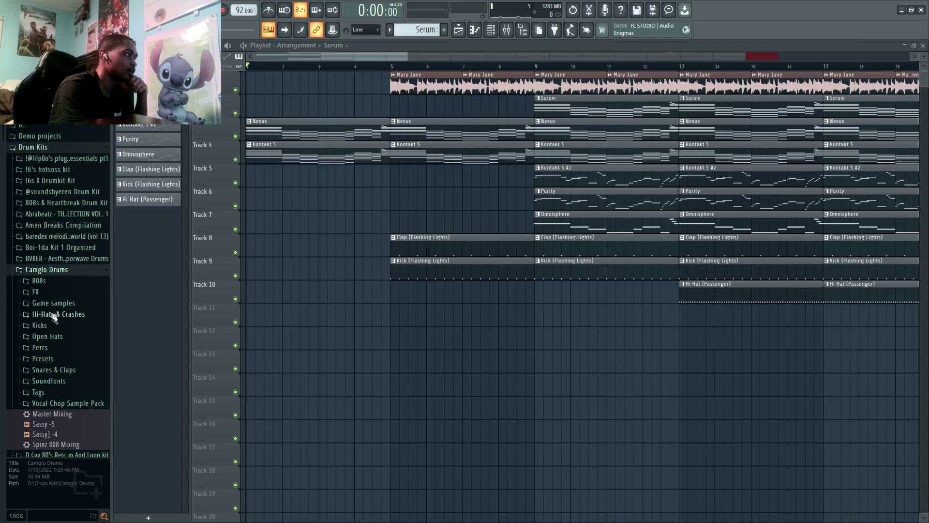
pyautogui.click(38, 292)
# Place Sonic Mania- Phantom Ruby Sound Effect on Track 10 leading into bar 9 and Kingdom Hearts Sound Effects Item Get around bar 9 on Track 11.
pyautogui.scroll(-8, 61, 309)
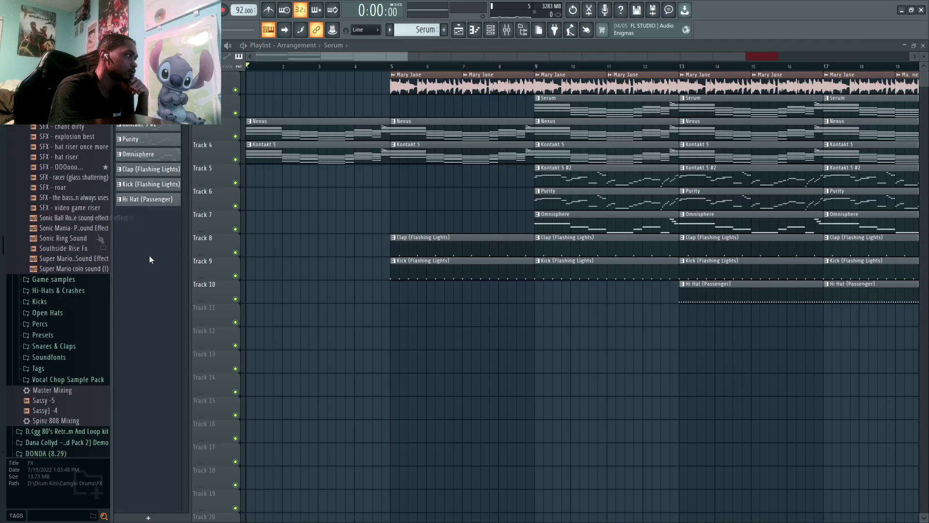
pyautogui.moveTo(40, 228); pyautogui.dragTo(503, 298)
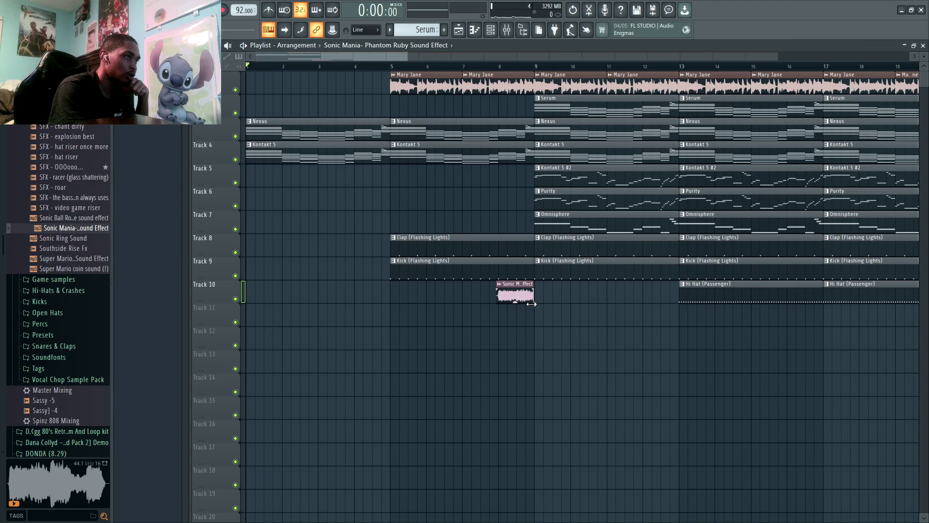
pyautogui.scroll(4, 63, 251)
pyautogui.moveTo(73, 197); pyautogui.dragTo(536, 324)
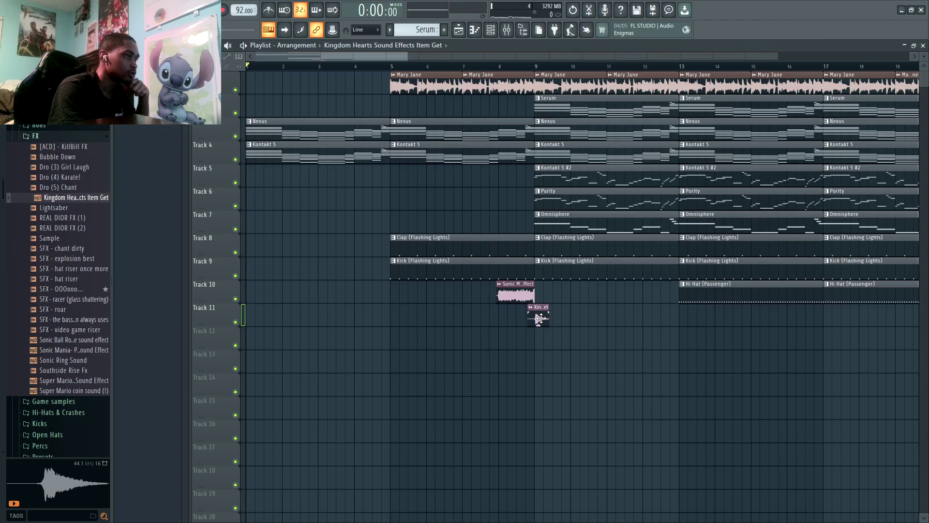
# Route the Sonic Mania- Phantom Ruby Sound Effect clip to mixer track 12 and cut its low frequencies with Fruity Parametric EQ 2.
pyautogui.moveTo(386, 54); pyautogui.dragTo(367, 58)
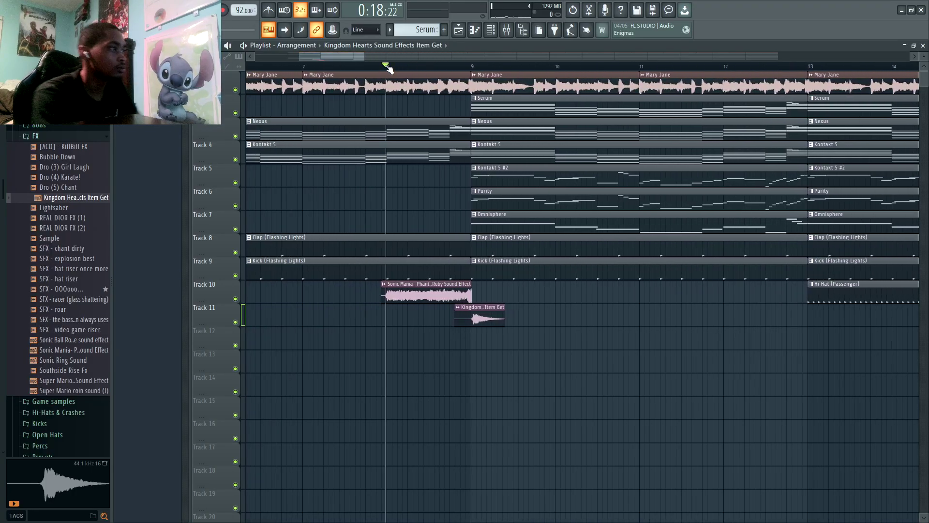
pyautogui.press('space')
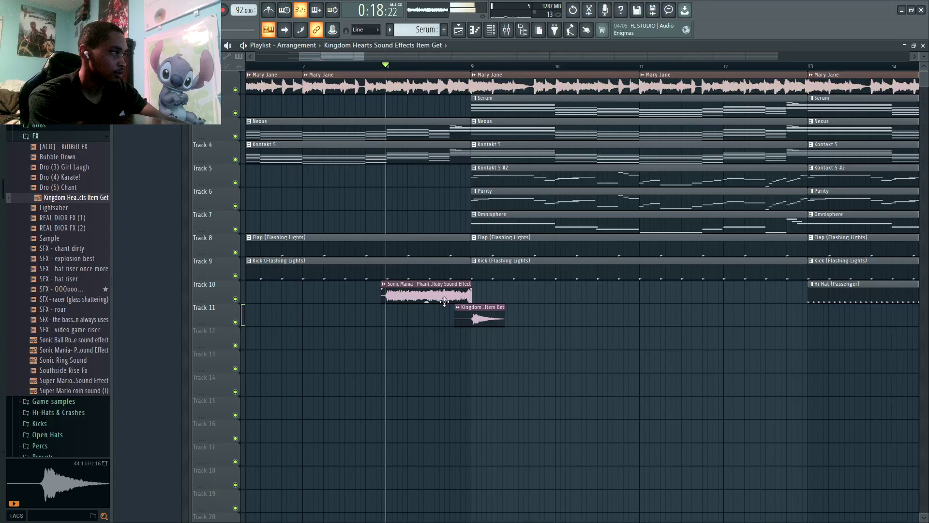
pyautogui.doubleClick(440, 297)
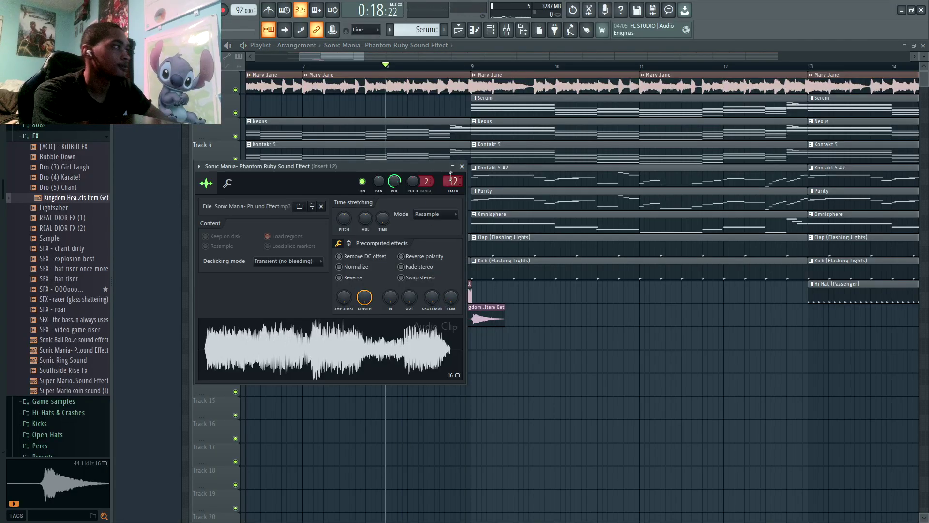
pyautogui.click(523, 29)
pyautogui.click(507, 30)
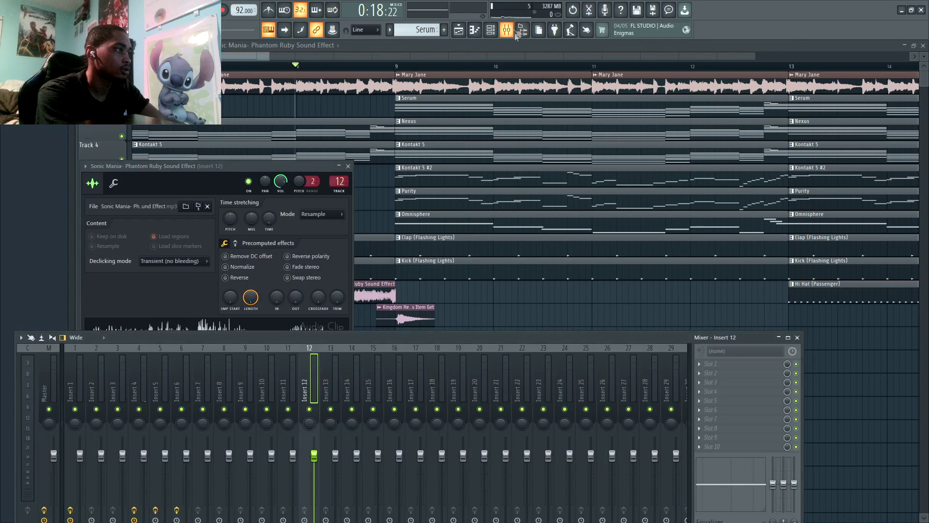
pyautogui.click(708, 365)
pyautogui.click(584, 70)
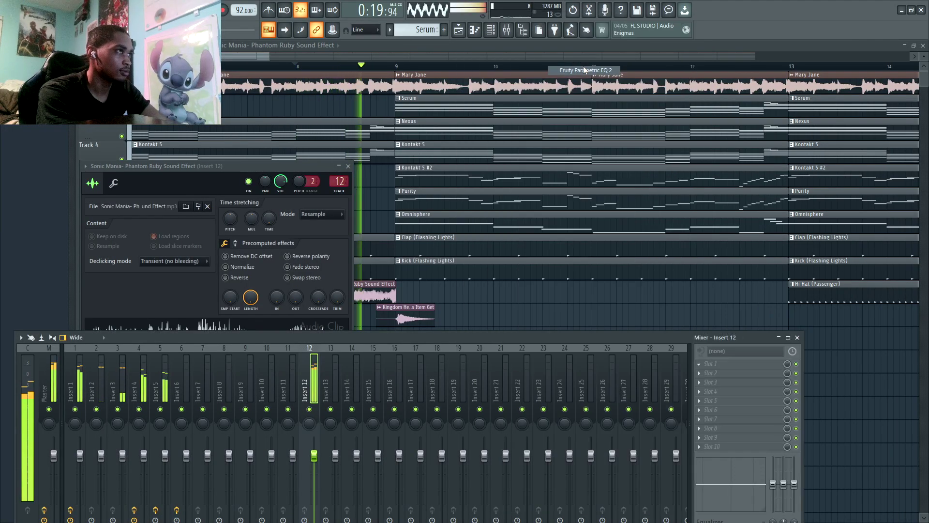
pyautogui.moveTo(75, 197); pyautogui.dragTo(117, 251)
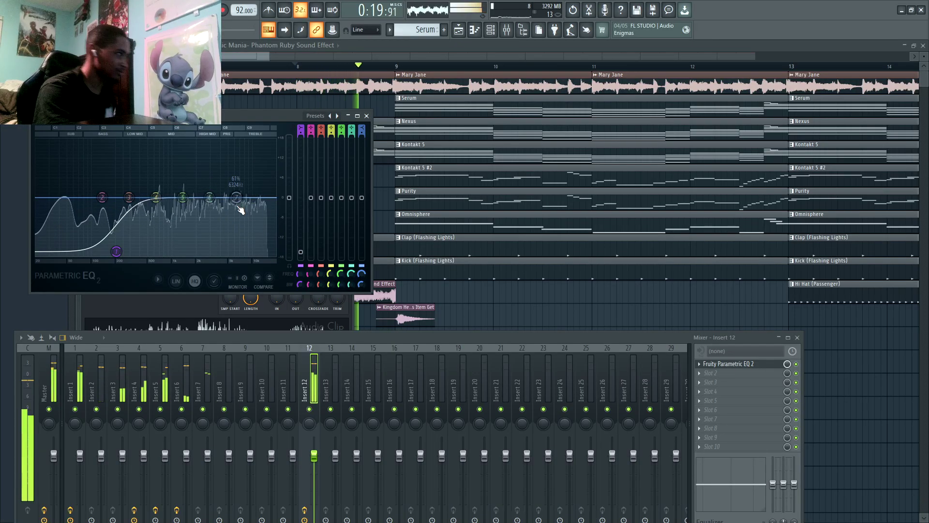
pyautogui.click(406, 321)
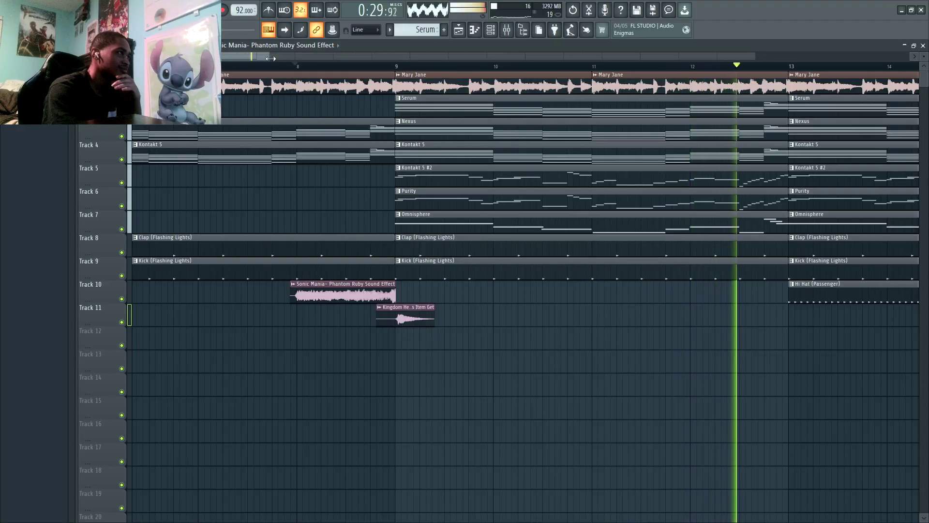
# Move the Purity clip on Track 6 from bars 9 to 12 back to bars 5 to 8.
pyautogui.scroll(-4, 364, 185)
pyautogui.press('space')
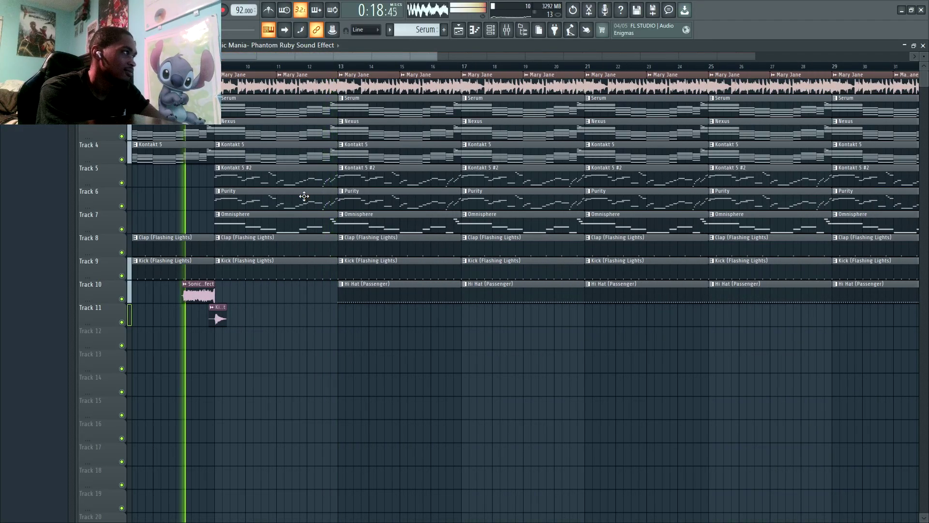
pyautogui.press('space')
pyautogui.moveTo(289, 199); pyautogui.dragTo(317, 202)
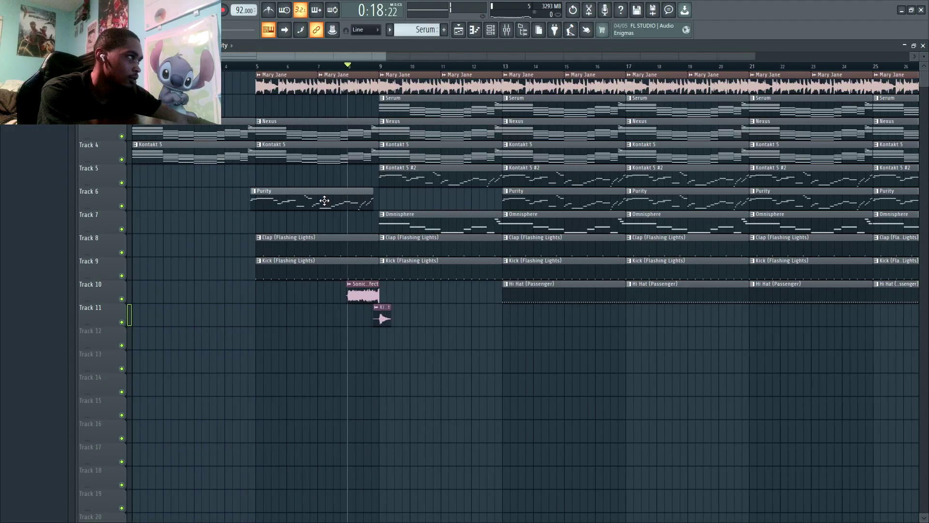
pyautogui.moveTo(330, 200); pyautogui.dragTo(322, 201)
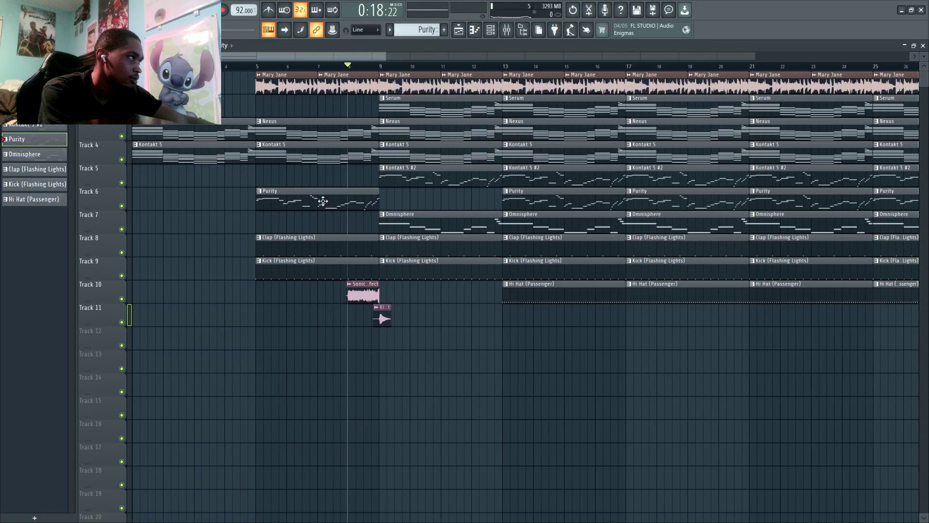
# Trim the start of the Purity clip so only its last half bar before bar 9 remains, and play the transition.
pyautogui.press('space')
pyautogui.moveTo(257, 205); pyautogui.dragTo(365, 205)
pyautogui.press('space')
pyautogui.press('space')
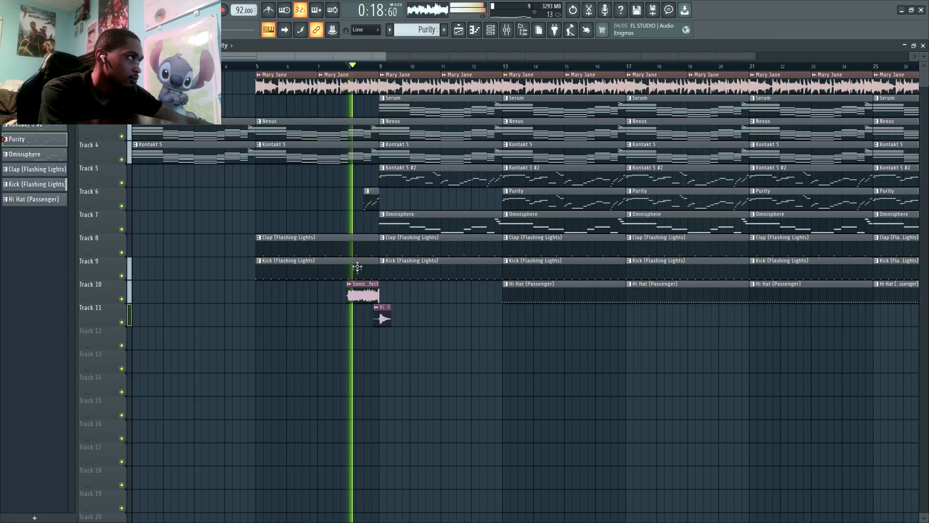
pyautogui.press('space')
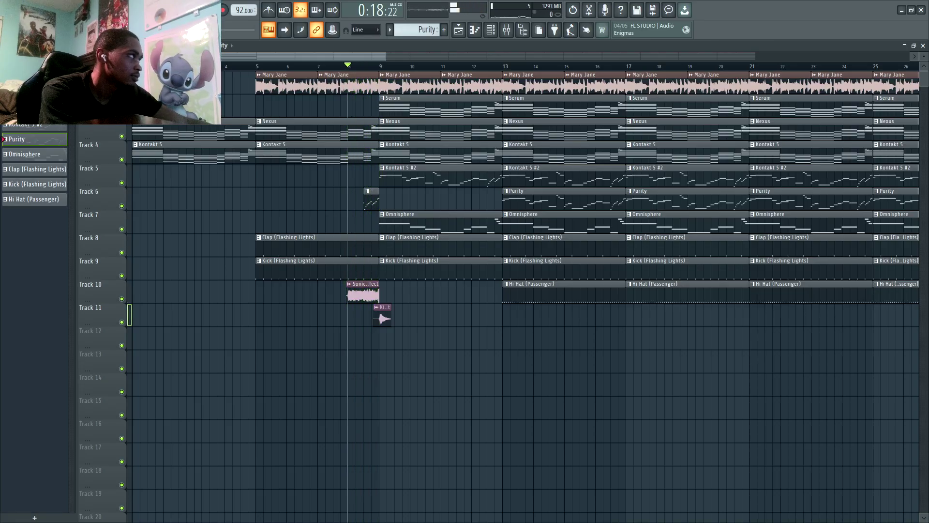
# Shorten the Nexus, Kontakt 5, Clap and Kick clips to end midway through bar 8, leaving a gap before bar 9.
pyautogui.click(5, 46)
pyautogui.moveTo(49, 88)
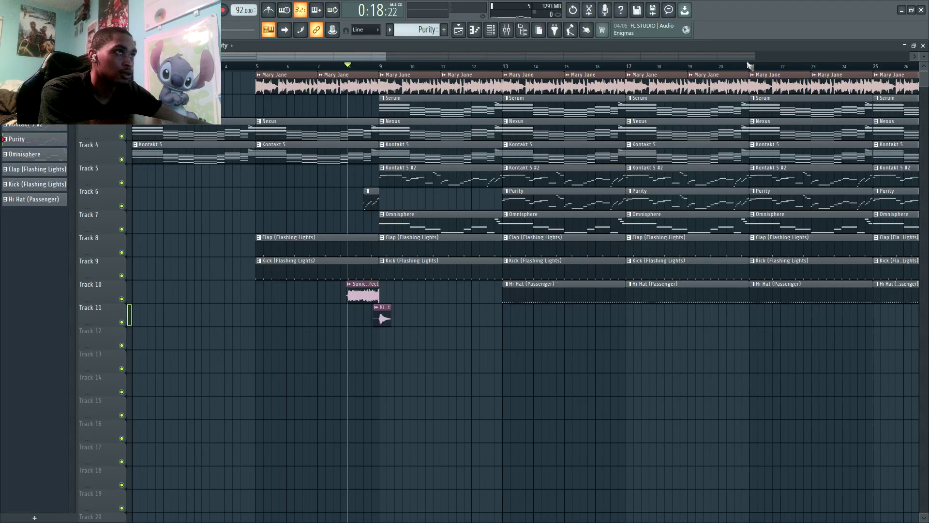
pyautogui.moveTo(384, 57); pyautogui.dragTo(299, 58)
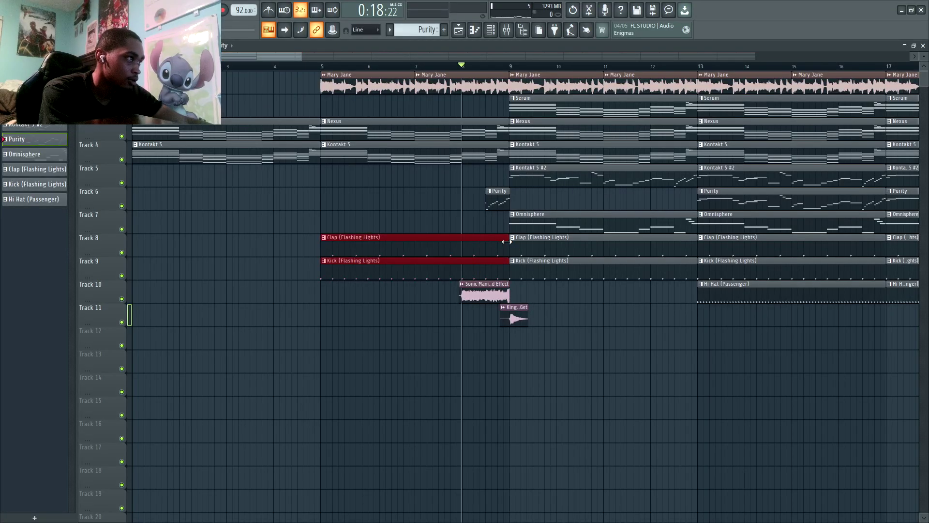
pyautogui.press('space')
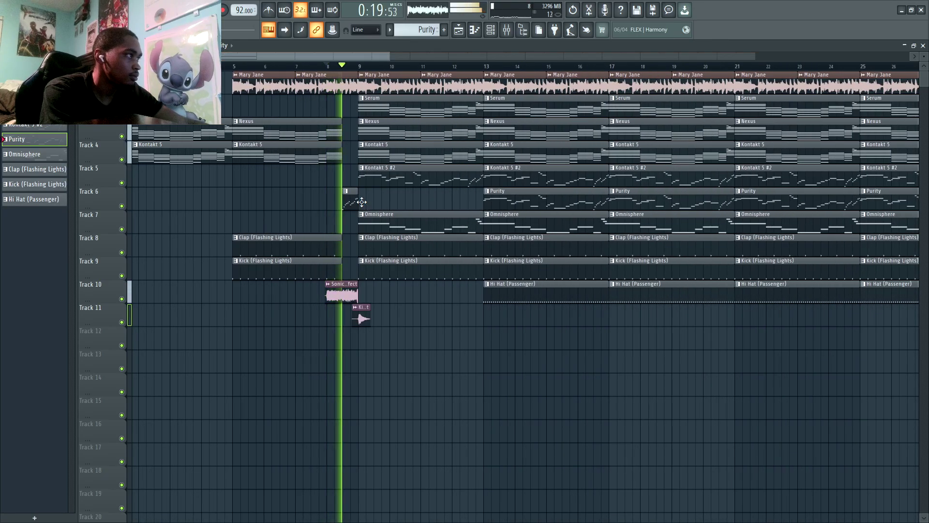
# Place a Purity clip on Track 6 at bars 9 to 12 and listen through the section.
pyautogui.click(380, 204)
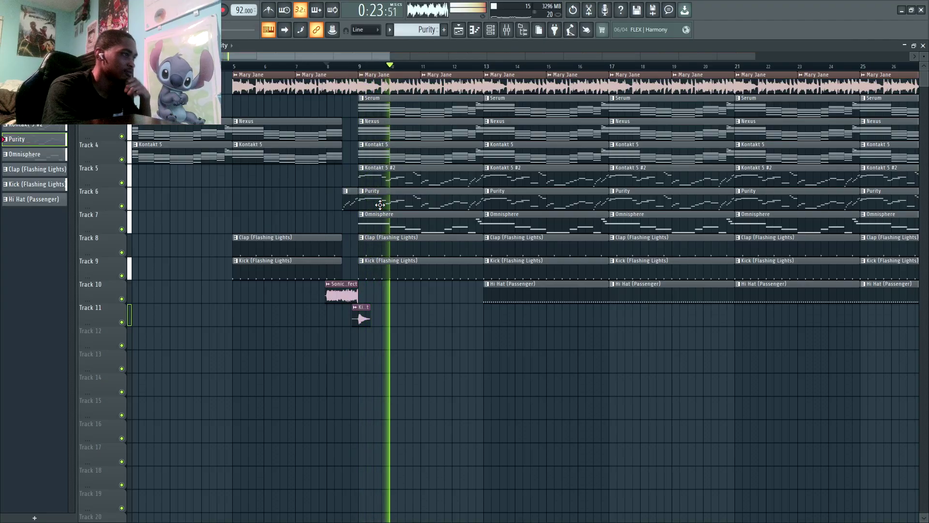
pyautogui.moveTo(390, 57); pyautogui.dragTo(498, 130)
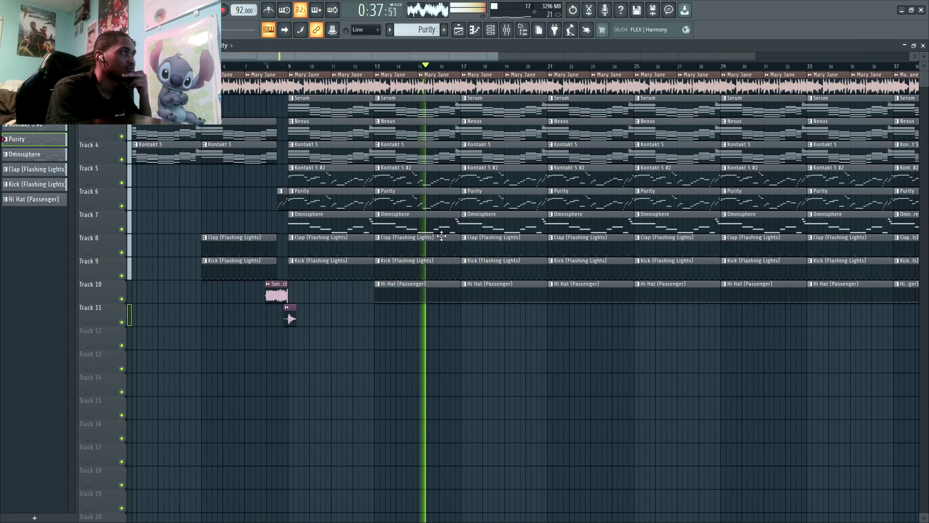
pyautogui.press('space')
# Show all channels in the channel rack and select the Nexus pattern.
pyautogui.click(477, 32)
pyautogui.click(491, 32)
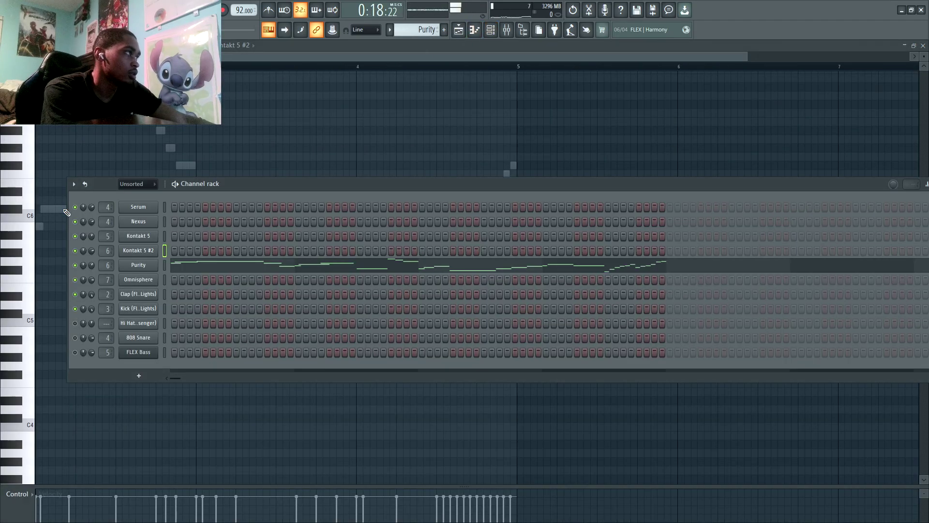
pyautogui.click(137, 195)
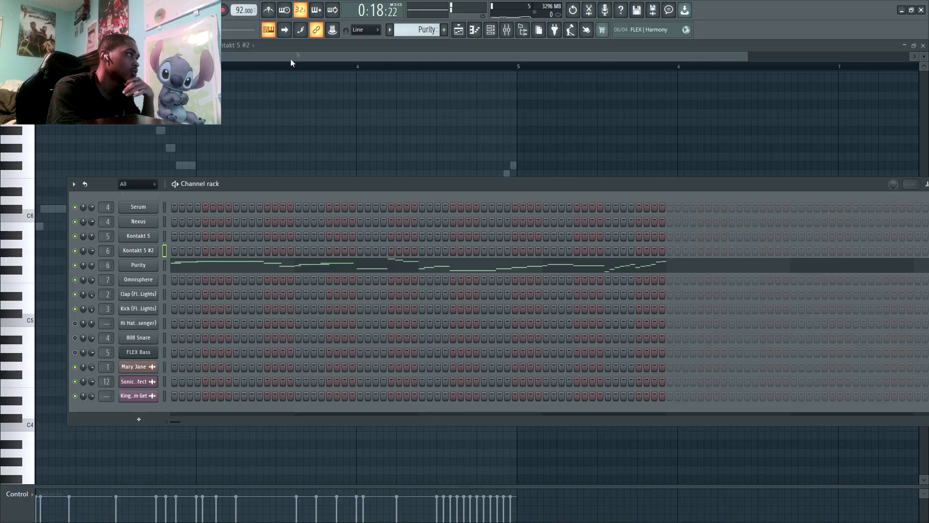
pyautogui.click(394, 31)
pyautogui.click(398, 43)
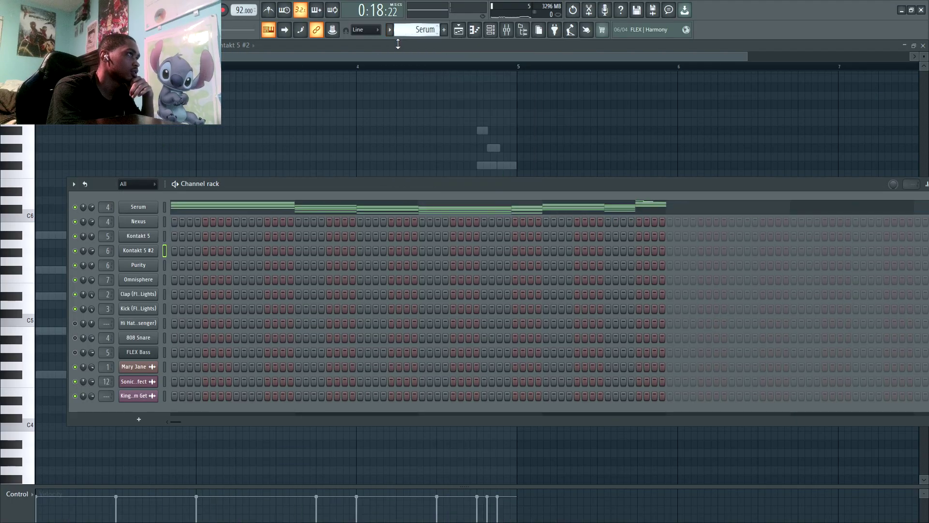
pyautogui.moveTo(406, 28)
pyautogui.mouseDown()
pyautogui.moveTo(406, 14)
pyautogui.moveTo(415, 30)
pyautogui.mouseUp()
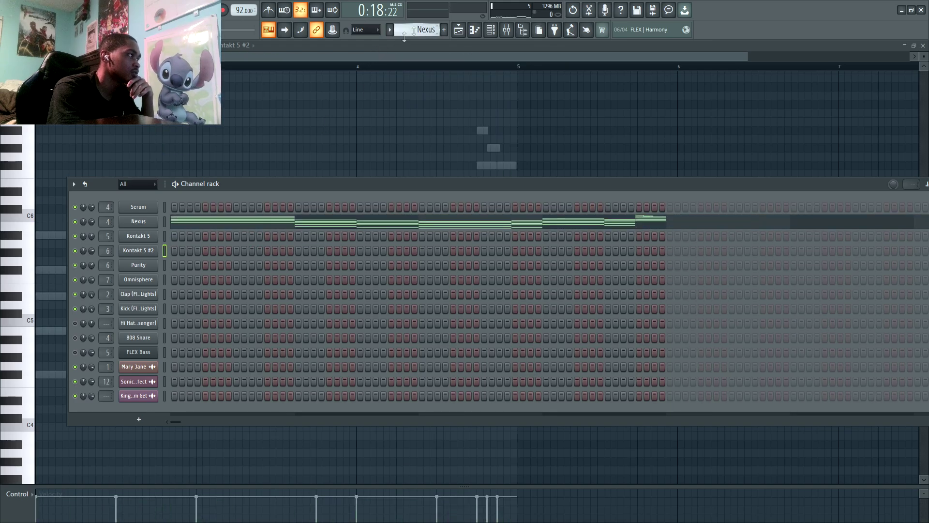
# Clone the Nexus channel and browse the Strings category of the clone's factory presets.
pyautogui.rightClick(135, 224)
pyautogui.click(201, 320)
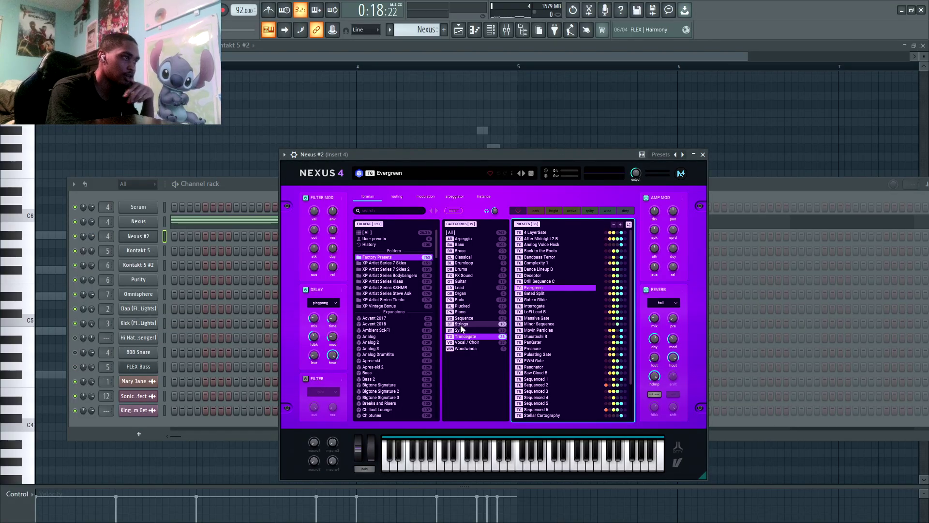
pyautogui.click(489, 324)
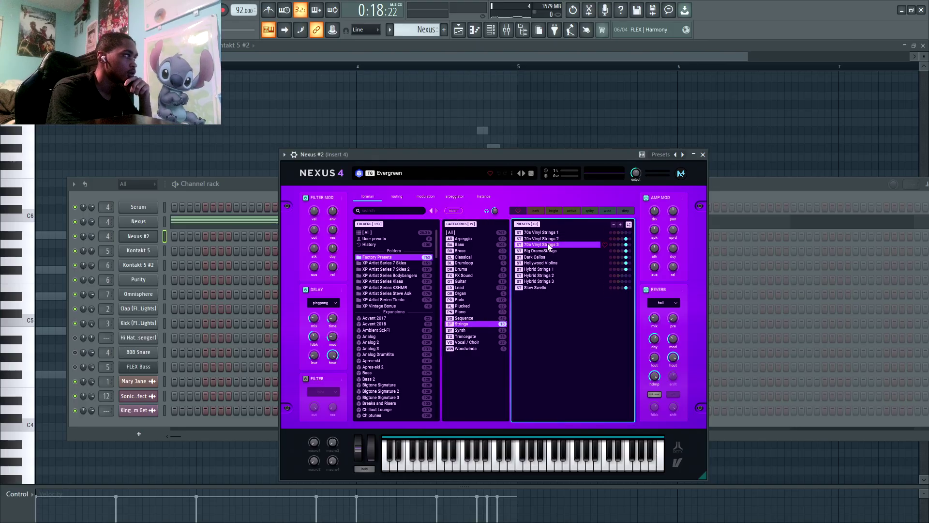
# Make the last chord of Pattern 10 an even short stab, deleting its G#6 note and the second F#6 note.
pyautogui.click(228, 206)
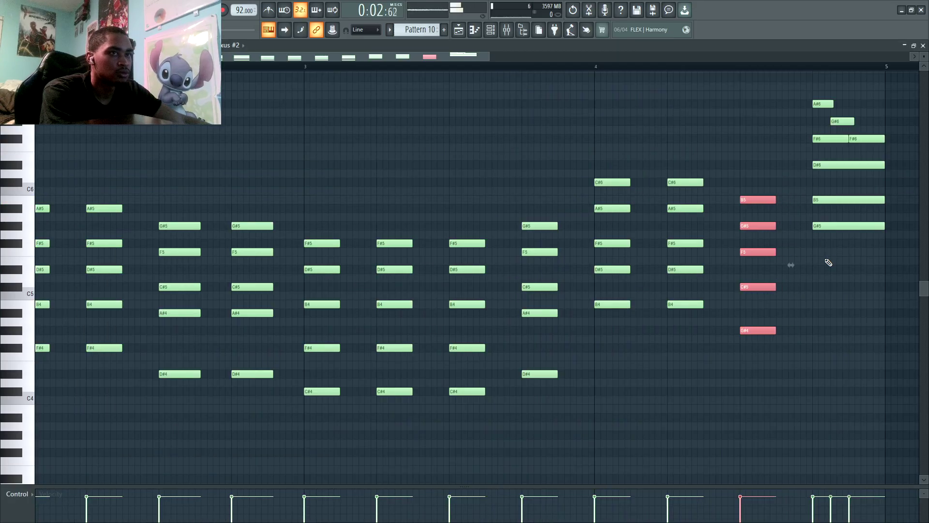
pyautogui.moveTo(826, 257); pyautogui.dragTo(850, 167)
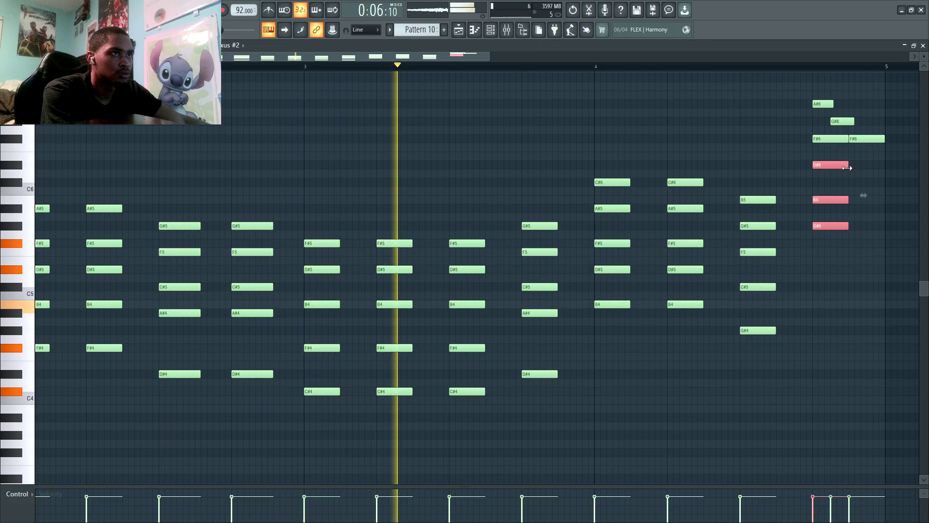
pyautogui.rightClick(843, 121)
pyautogui.moveTo(833, 103); pyautogui.dragTo(847, 97)
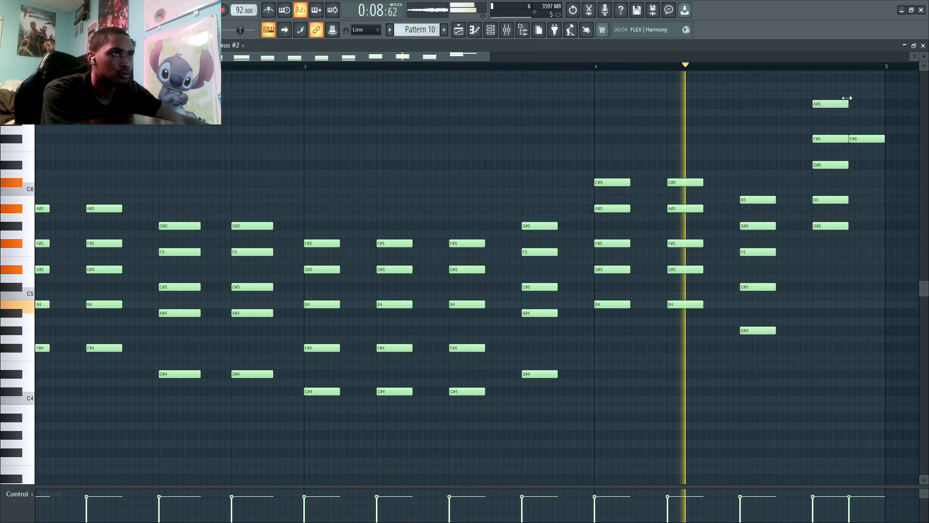
pyautogui.rightClick(871, 140)
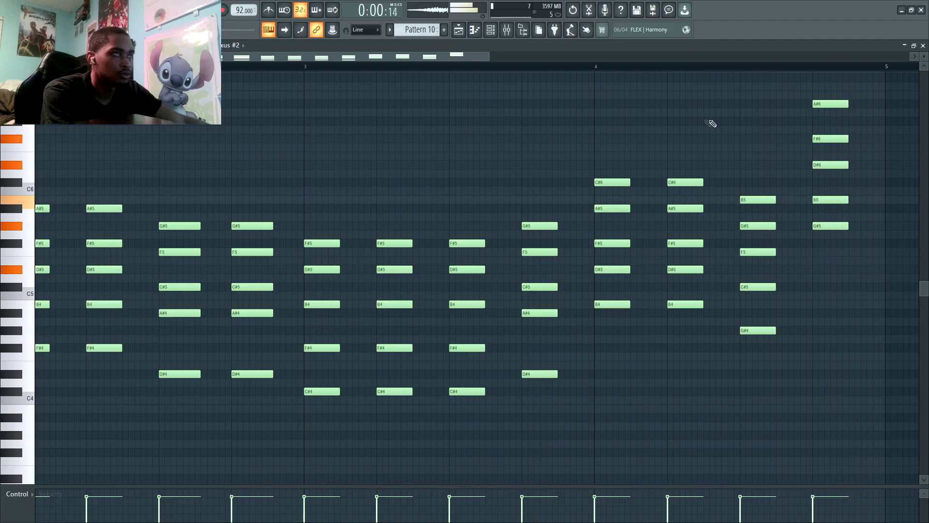
# Place Pattern 10 on Track 11 across bars 17 to 24 and play the arrangement from around bars 29 and 24.
pyautogui.click(489, 33)
pyautogui.click(480, 32)
pyautogui.click(474, 33)
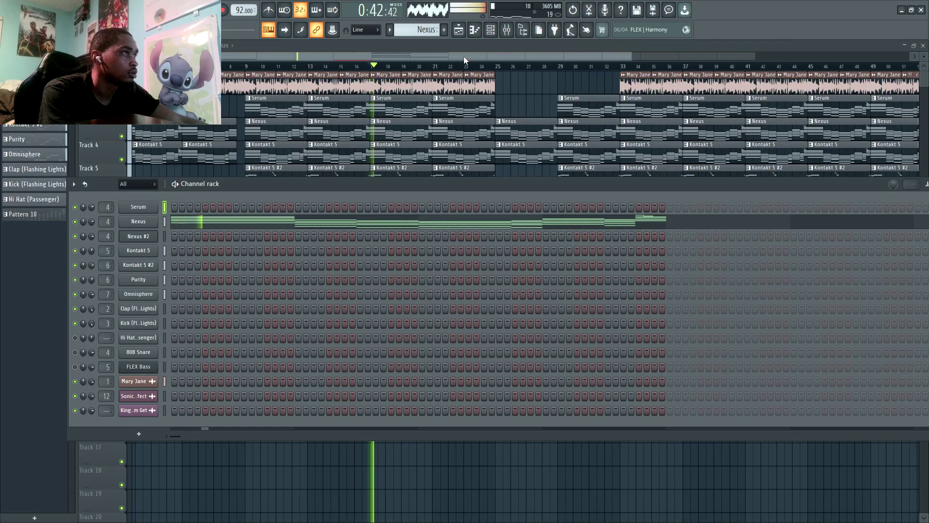
pyautogui.click(561, 68)
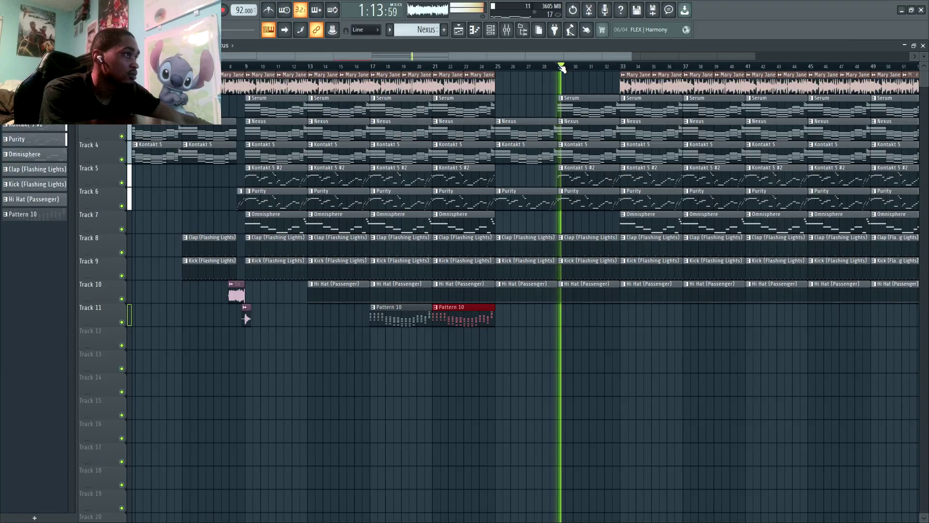
pyautogui.click(484, 66)
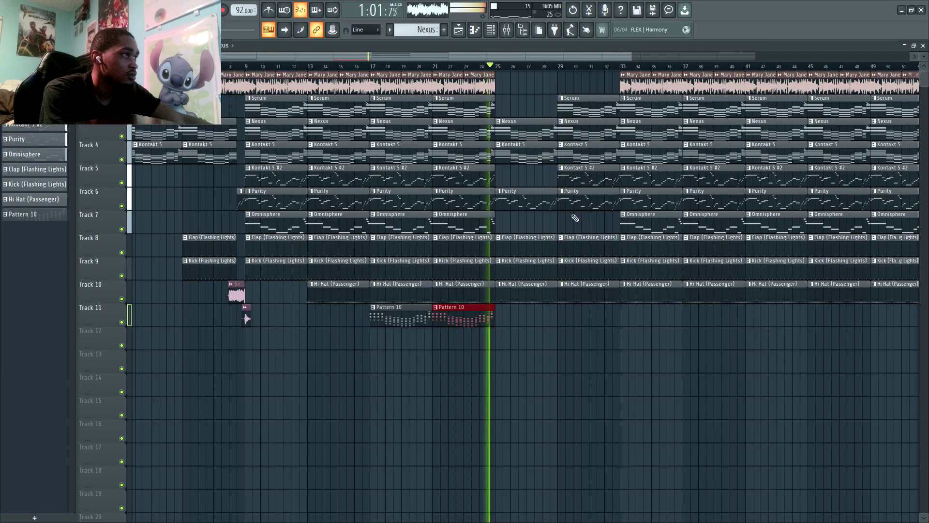
# Delete the Purity clips from bars 25 to 32 and the Kontakt 5 #2 clip from bars 29 to 32.
pyautogui.moveTo(514, 193); pyautogui.dragTo(571, 193)
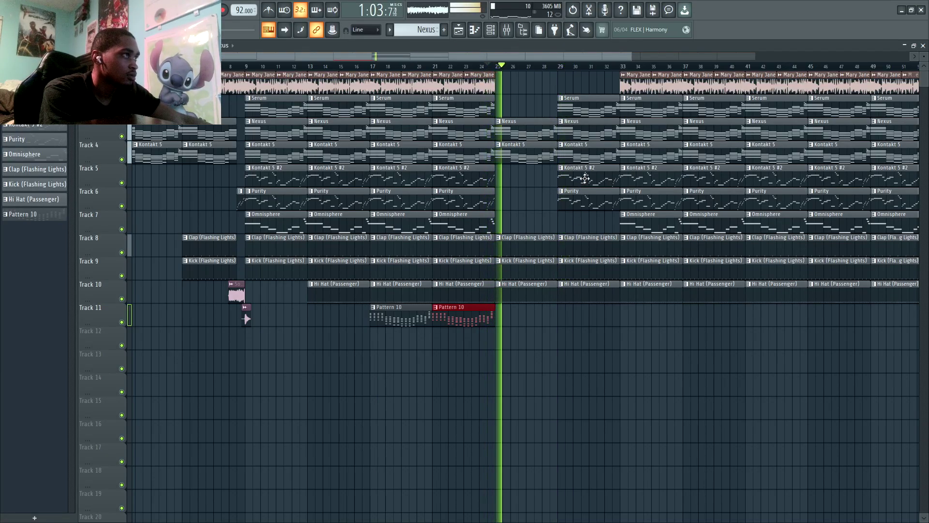
pyautogui.rightClick(581, 179)
pyautogui.rightClick(577, 203)
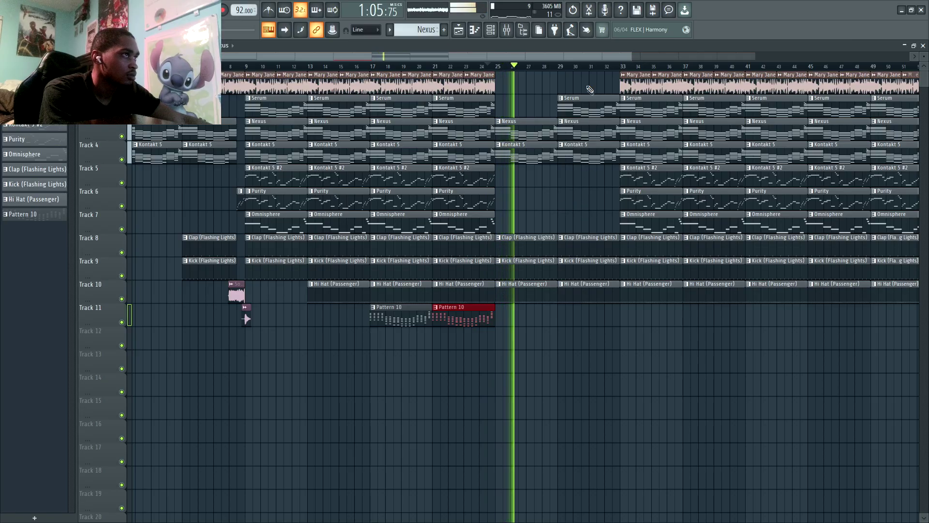
# Add Mary Jane clips at bars 29 to 32 and repeat Pattern 10 on Track 11 from bar 33 to 56.
pyautogui.click(635, 86)
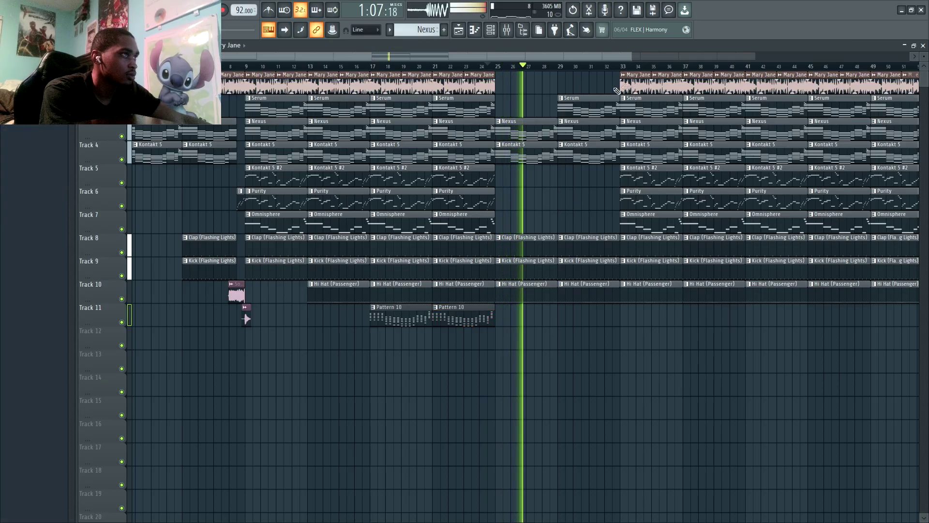
pyautogui.click(560, 87)
pyautogui.rightClick(634, 86)
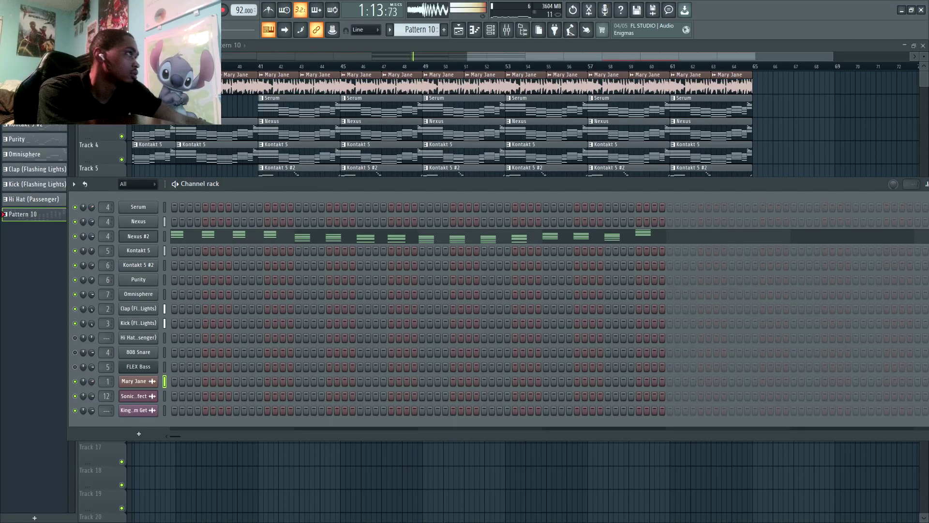
pyautogui.moveTo(465, 57); pyautogui.dragTo(208, 57)
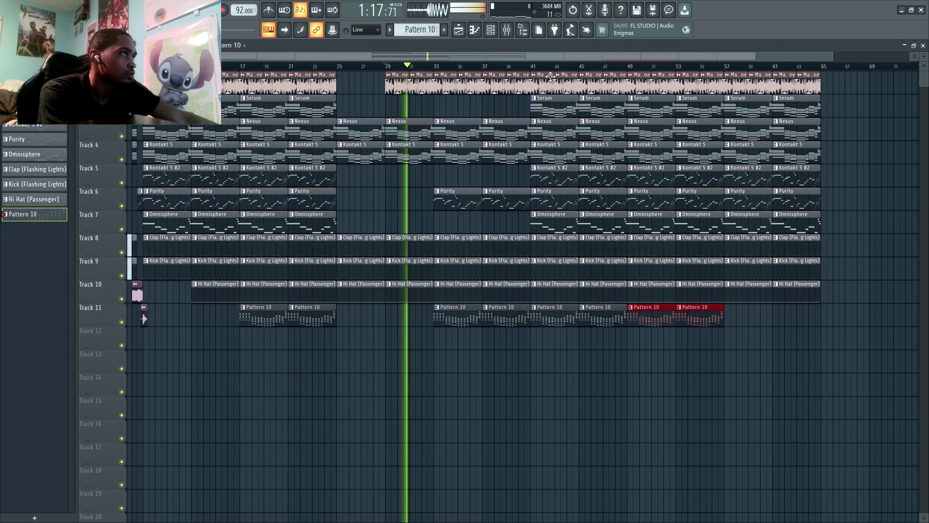
# Loop bars 41 to 48 and lower the Kontakt 5 #2 channel's volume slightly, muting Omnisphere and the drums to compare.
pyautogui.click(532, 64)
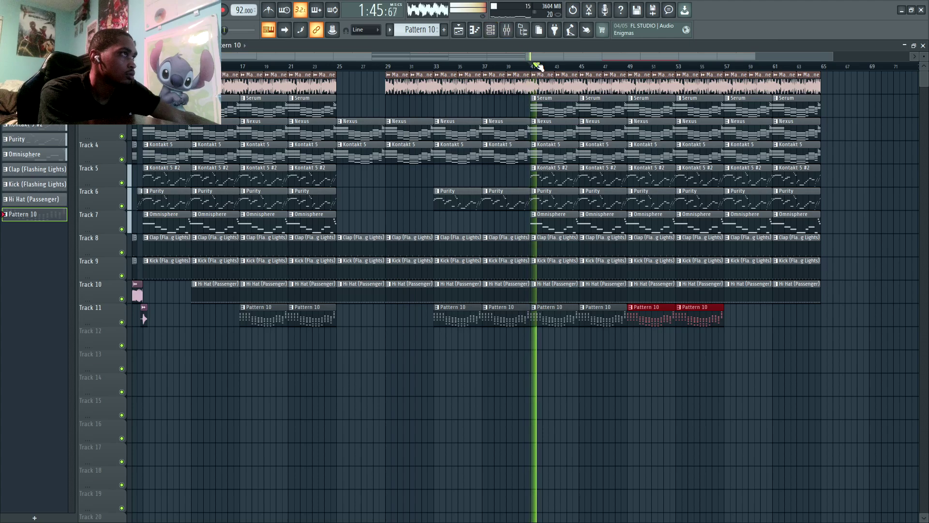
pyautogui.moveTo(537, 66); pyautogui.dragTo(628, 67)
pyautogui.press('space')
pyautogui.click(476, 31)
pyautogui.click(488, 30)
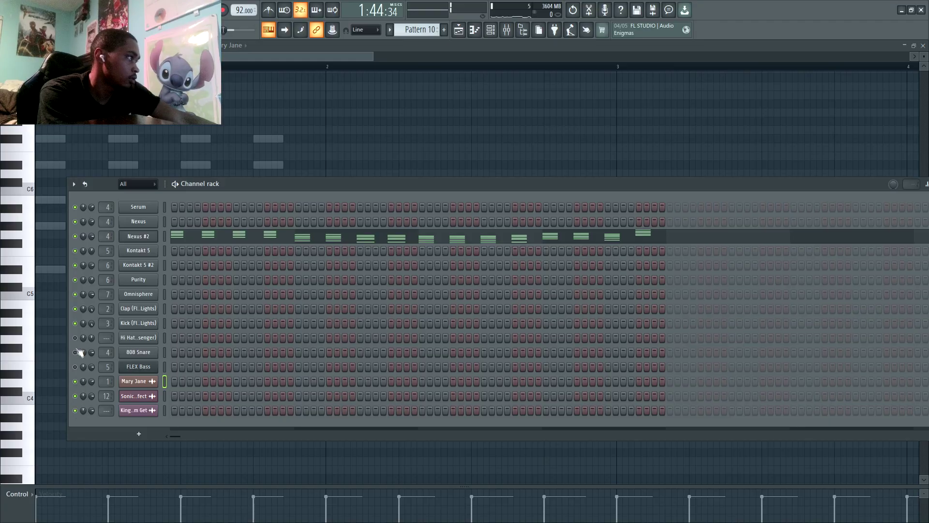
pyautogui.press('space')
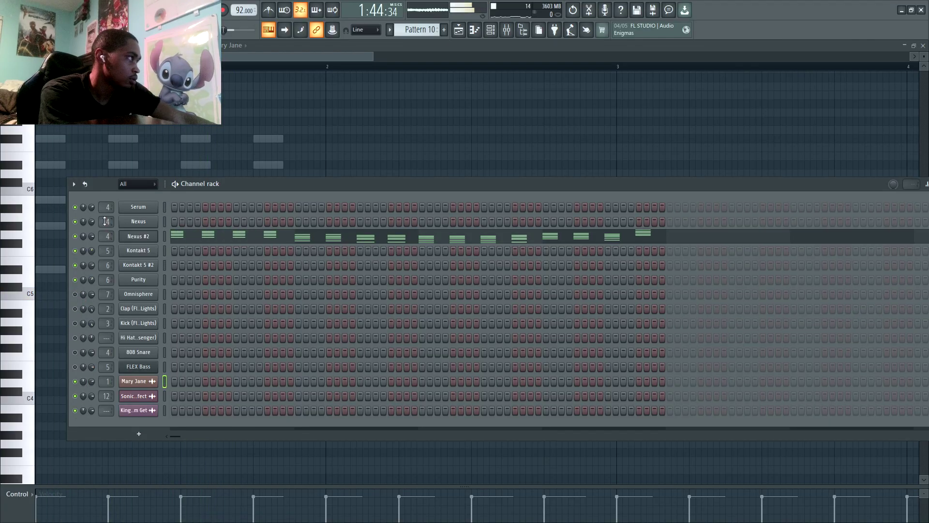
pyautogui.press('space')
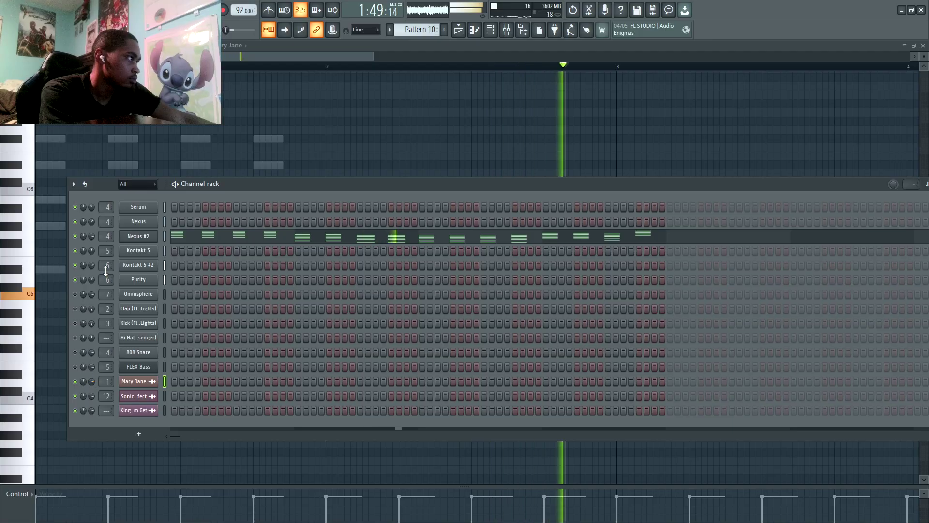
pyautogui.moveTo(91, 265); pyautogui.dragTo(91, 272)
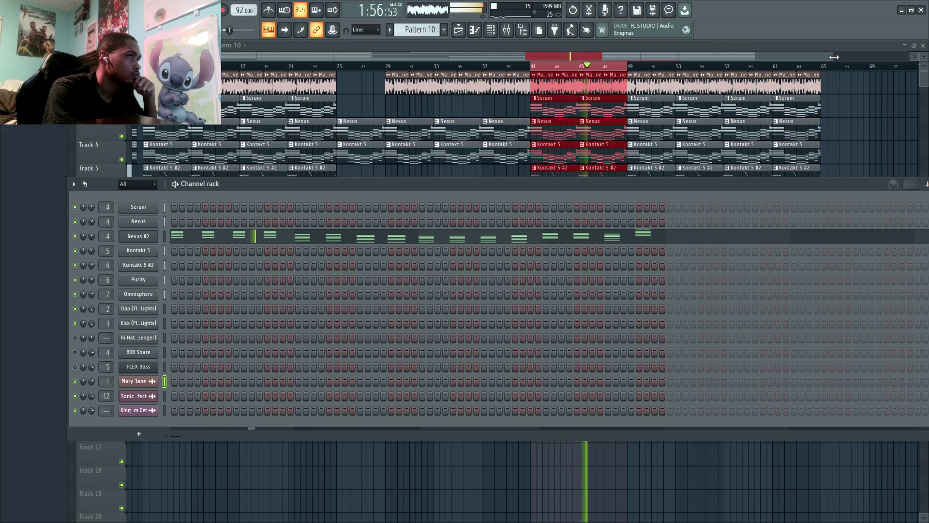
# Delete the Kontakt 5 #2 and Purity clips from bars 57 to 64, keeping only the last half bar of Kontakt 5 #2.
pyautogui.moveTo(628, 69); pyautogui.dragTo(531, 70)
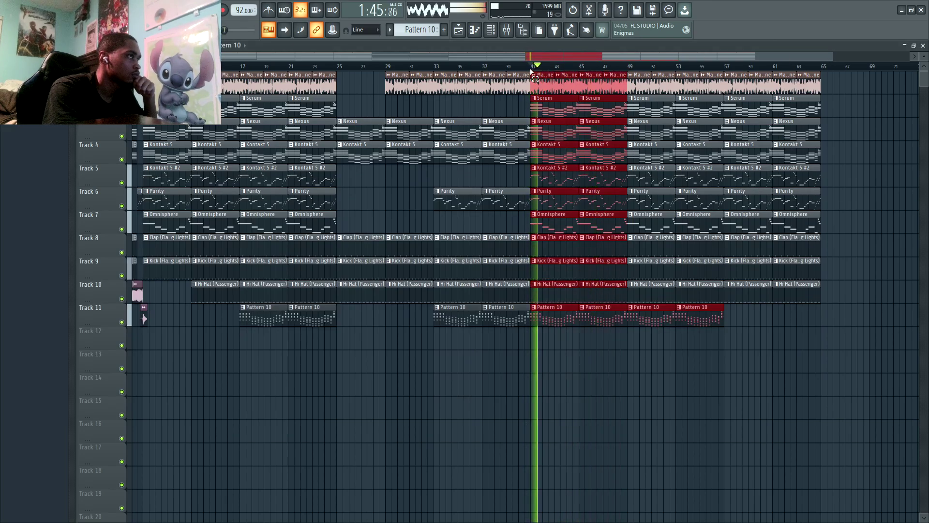
pyautogui.click(663, 66)
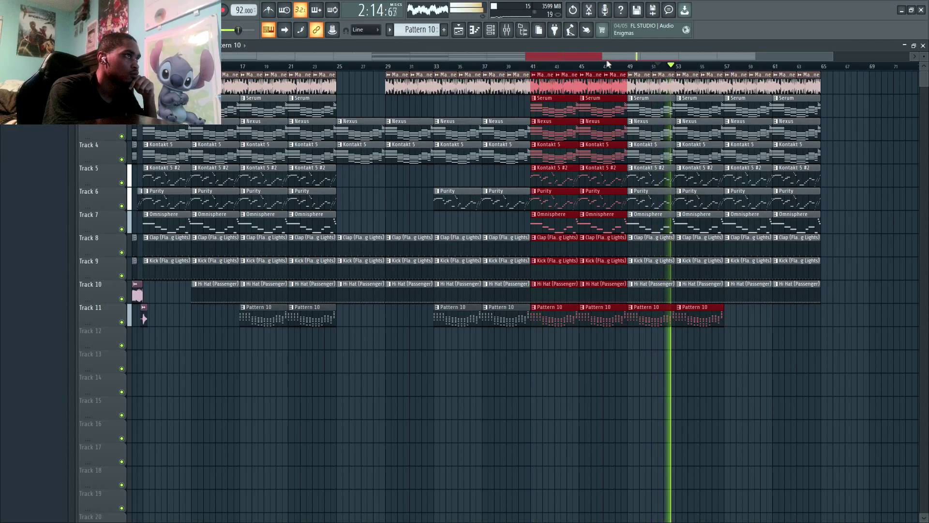
pyautogui.rightClick(759, 176)
pyautogui.rightClick(763, 198)
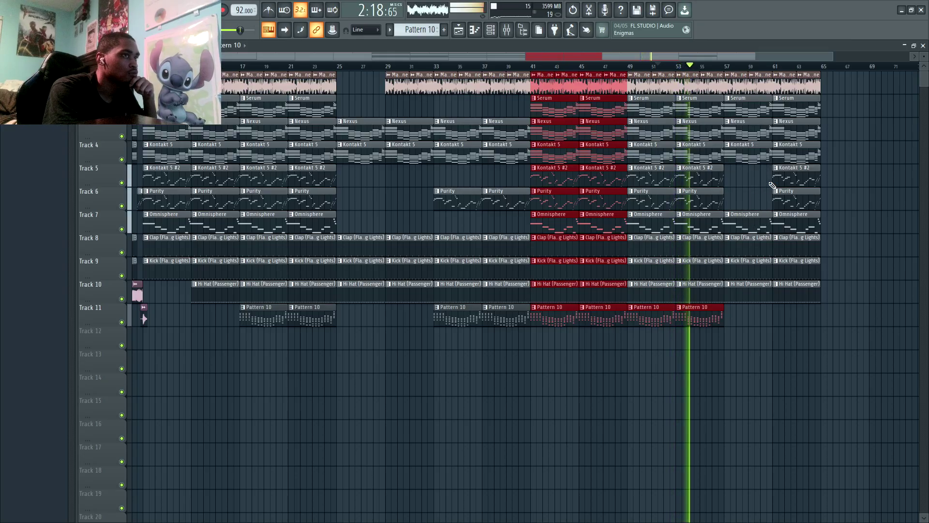
pyautogui.rightClick(775, 196)
pyautogui.moveTo(778, 181); pyautogui.dragTo(817, 181)
pyautogui.press('space')
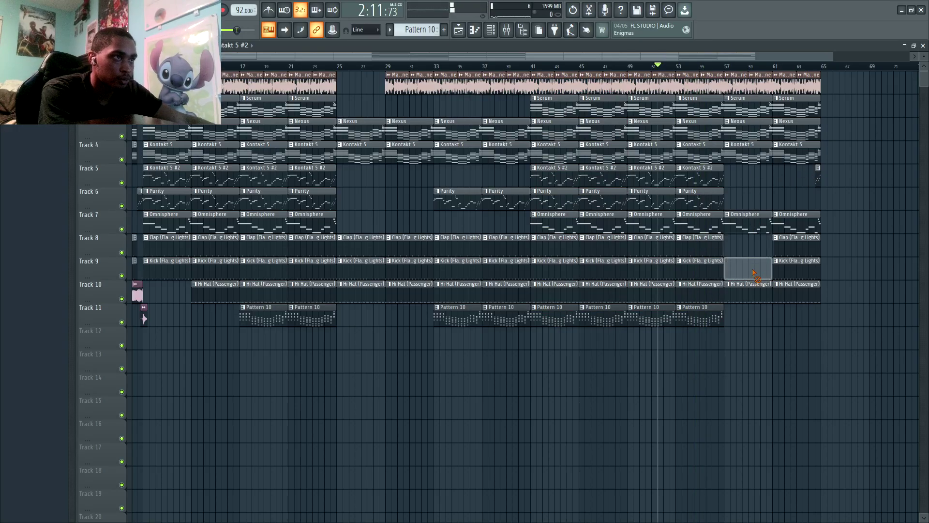
# Delete the clap, kick, hi-hat and Omnisphere clips from bars 57 to 64 and play from bar 57.
pyautogui.rightClick(754, 292)
pyautogui.rightClick(791, 292)
pyautogui.rightClick(797, 268)
pyautogui.rightClick(794, 249)
pyautogui.press('space')
pyautogui.click(731, 66)
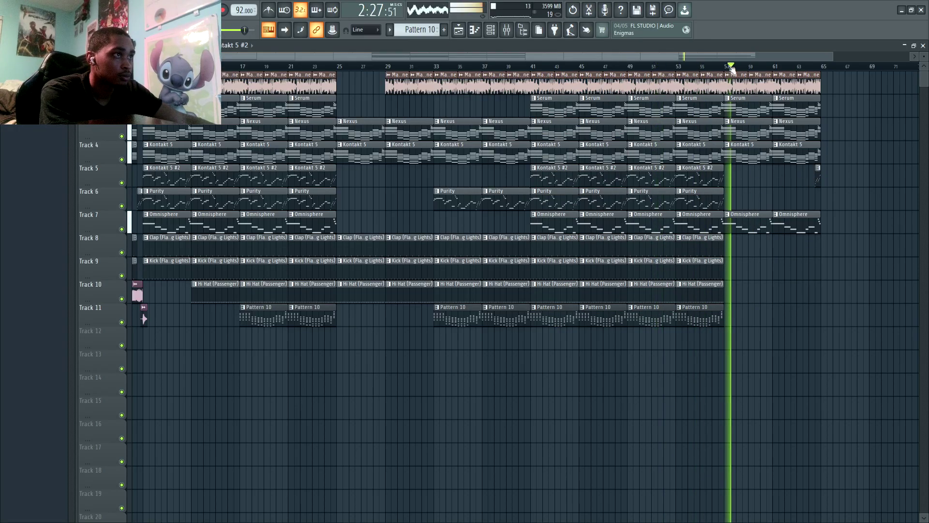
pyautogui.rightClick(751, 222)
pyautogui.rightClick(794, 222)
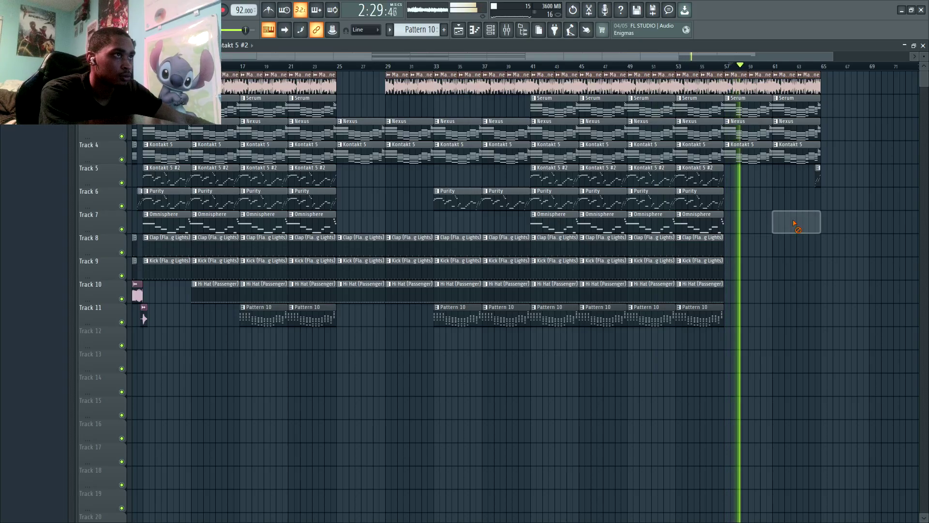
# Copy Pattern 10 to bars 61 to 64 on Track 11 and trim the clips ending at bar 65 by half a bar.
pyautogui.click(697, 320)
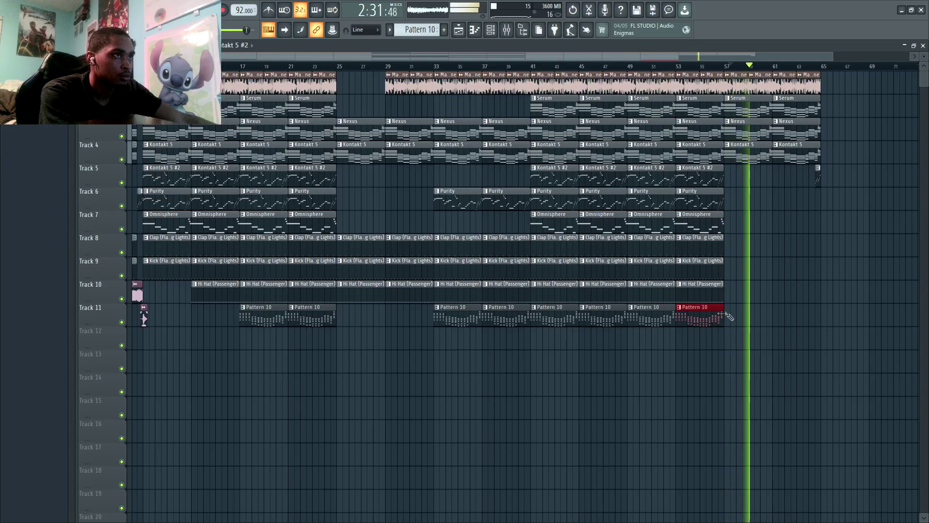
pyautogui.hotkey('ctrl', 'b')
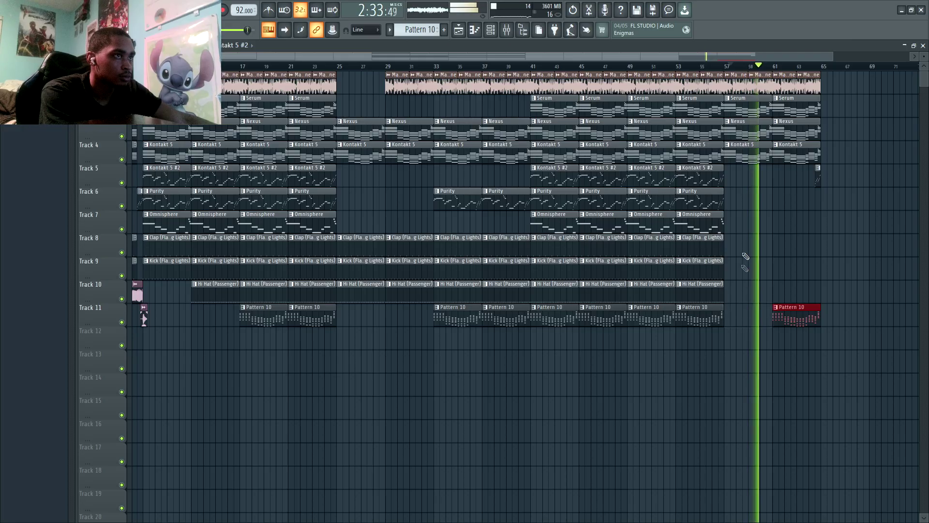
pyautogui.moveTo(800, 210); pyautogui.dragTo(815, 91)
pyautogui.press('space')
pyautogui.press('space')
# Lower the Nexus #2 channel's volume slightly in the channel rack while the section from bar 61 plays.
pyautogui.press('F7')
pyautogui.click(500, 36)
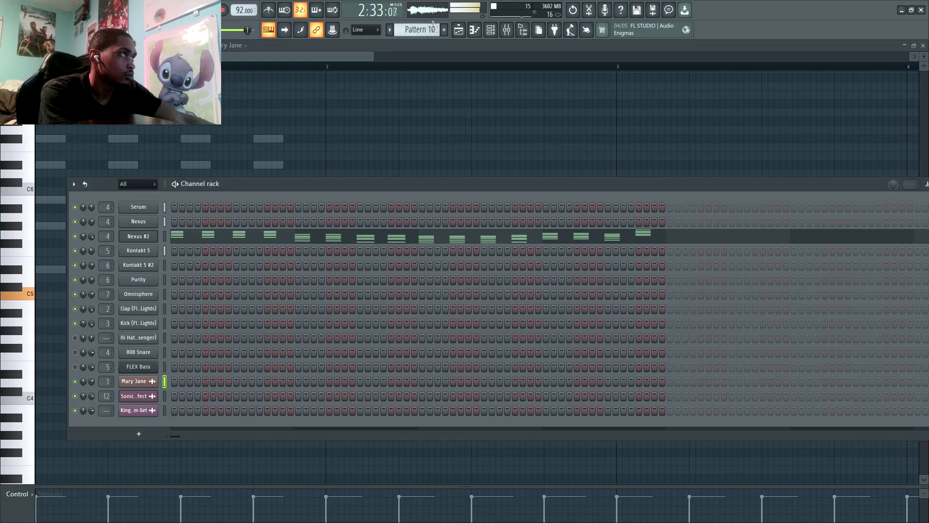
pyautogui.click(474, 36)
pyautogui.click(477, 34)
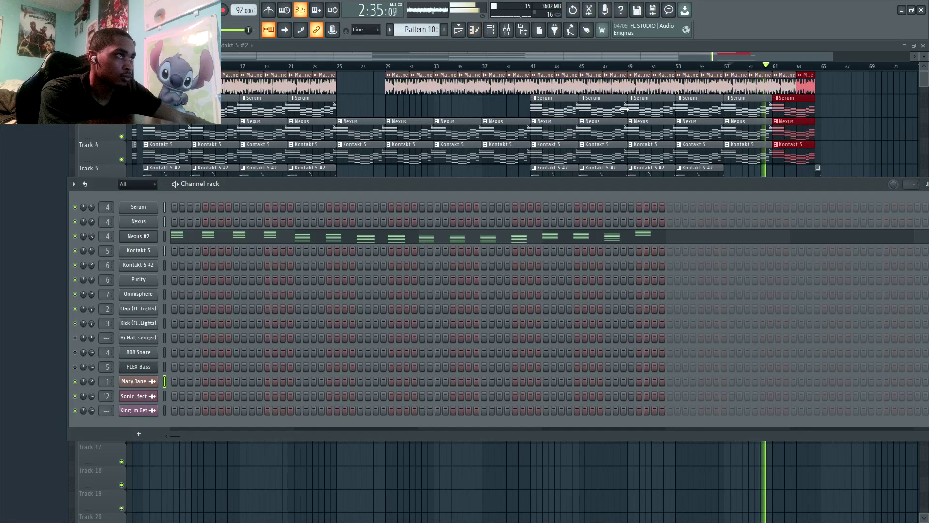
pyautogui.press('F6')
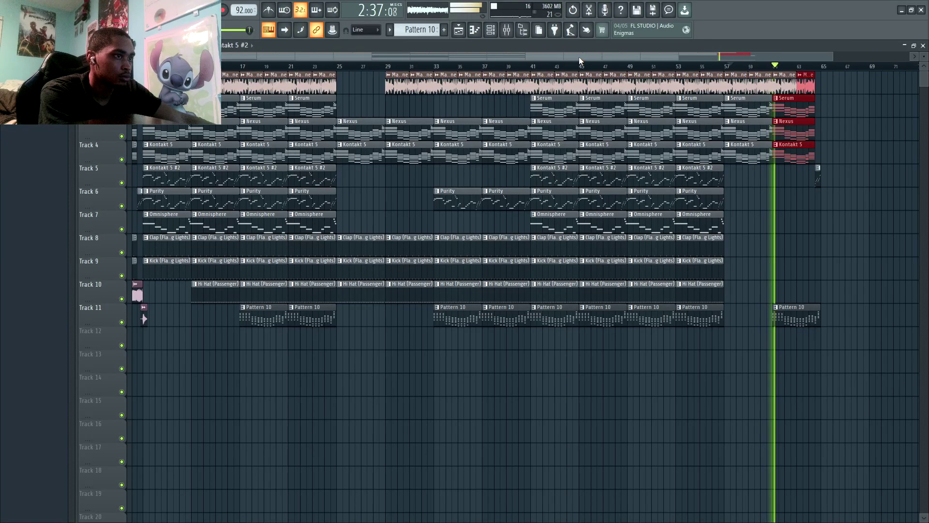
pyautogui.press('F6')
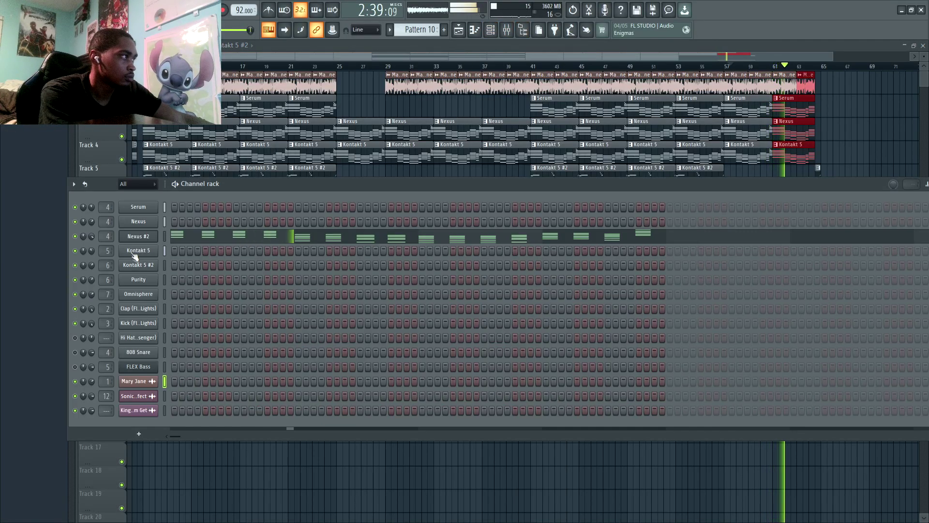
pyautogui.moveTo(89, 237); pyautogui.dragTo(89, 244)
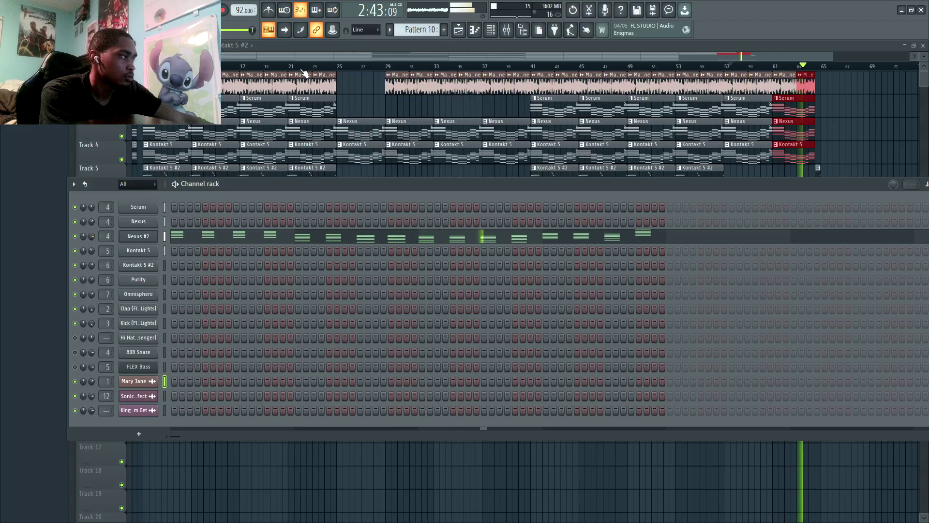
pyautogui.press('F6')
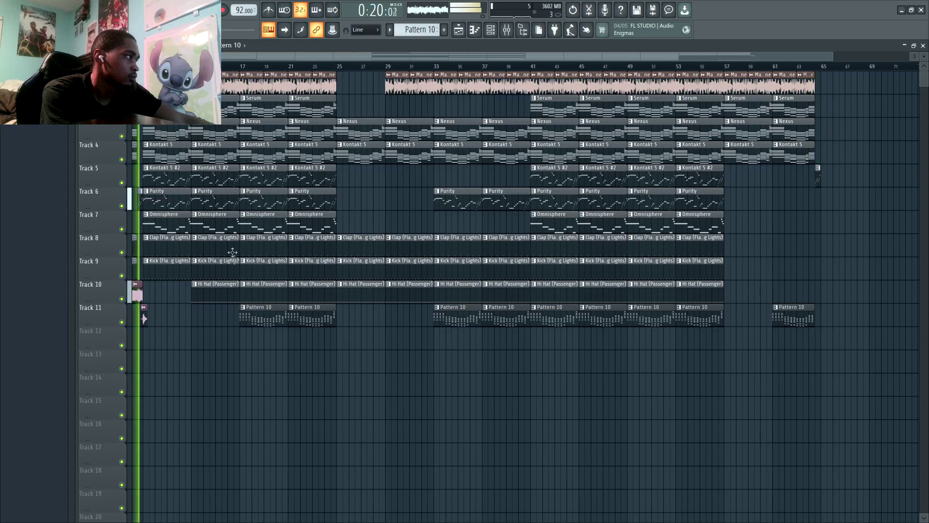
# Duplicate all clips from bars 9 to 24, place the copy from about bar 65, and replay the arrangement.
pyautogui.moveTo(326, 348); pyautogui.dragTo(147, 72)
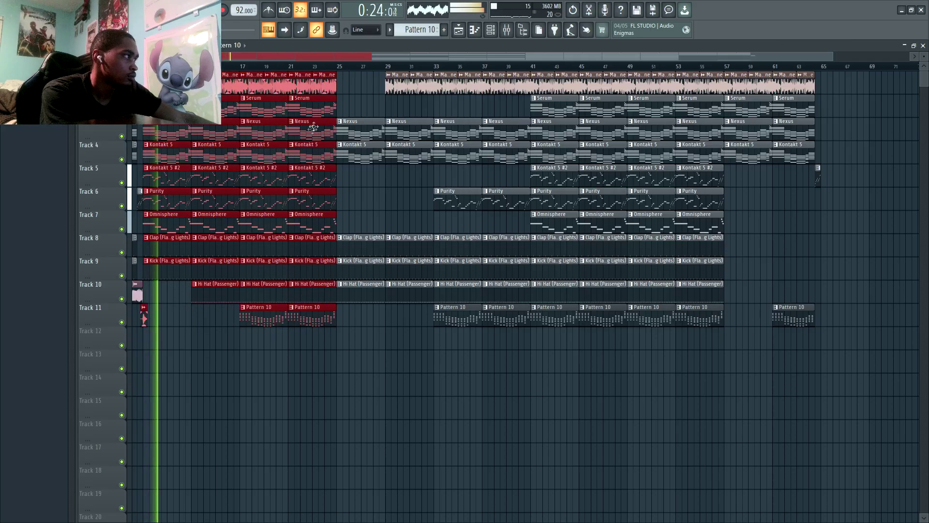
pyautogui.hotkey('ctrl', 'b')
pyautogui.moveTo(357, 90); pyautogui.dragTo(835, 84)
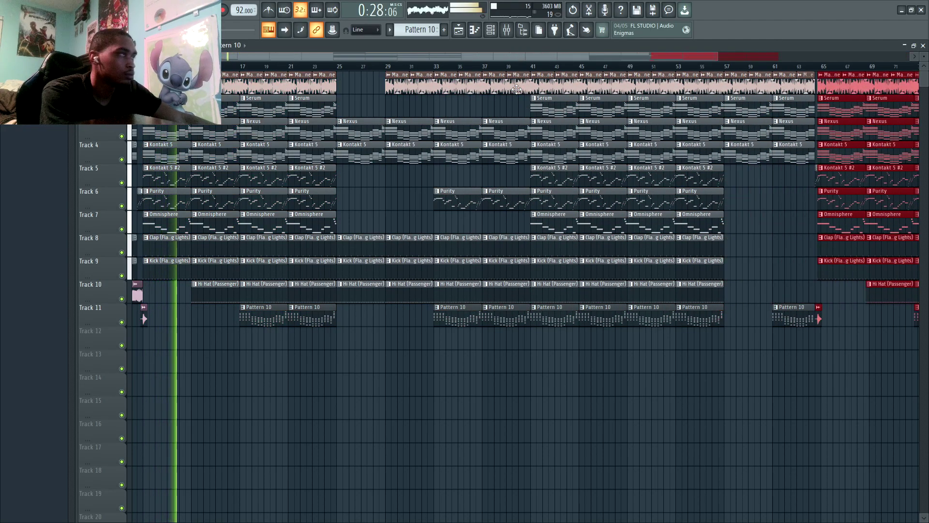
pyautogui.press('space')
pyautogui.press('space')
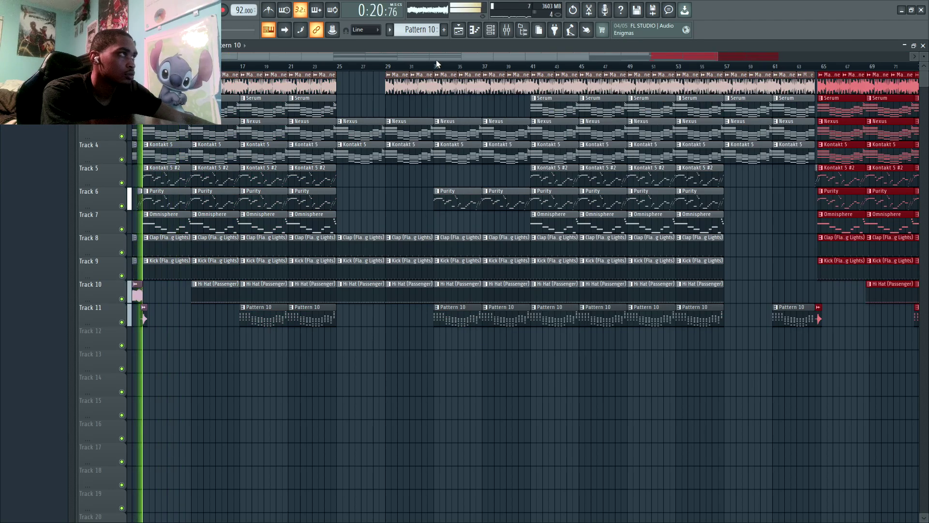
# Change the playlist's snap setting and nudge the copied clips slightly earlier toward bar 65.
pyautogui.moveTo(265, 58); pyautogui.dragTo(589, 89)
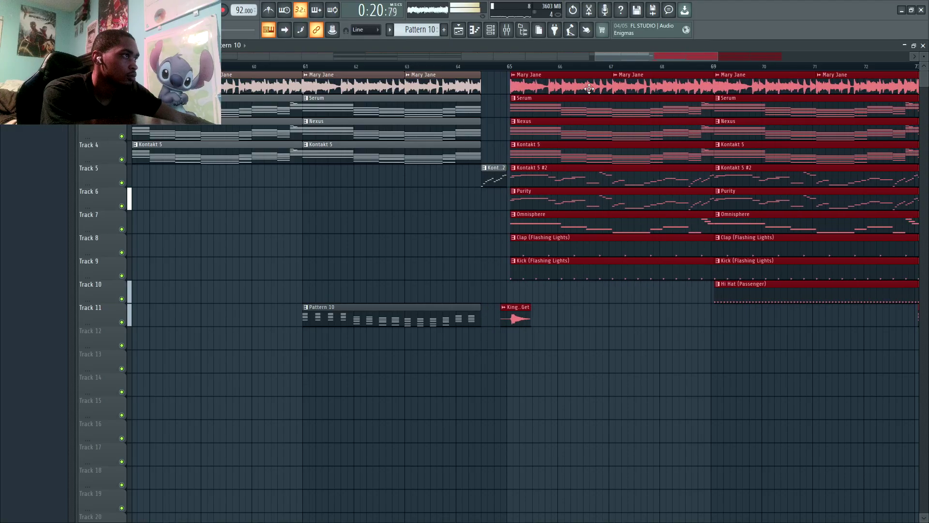
pyautogui.click(6, 46)
pyautogui.moveTo(29, 85)
pyautogui.click(104, 115)
pyautogui.moveTo(568, 107); pyautogui.dragTo(565, 107)
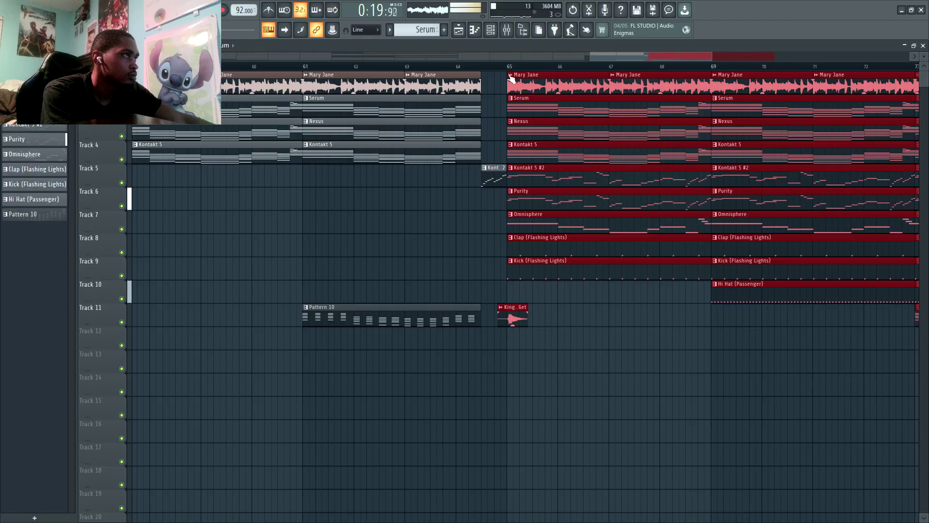
# Play the transition from about bar 64.5 and nudge the copied section a little earlier to meet bar 65.
pyautogui.click(477, 67)
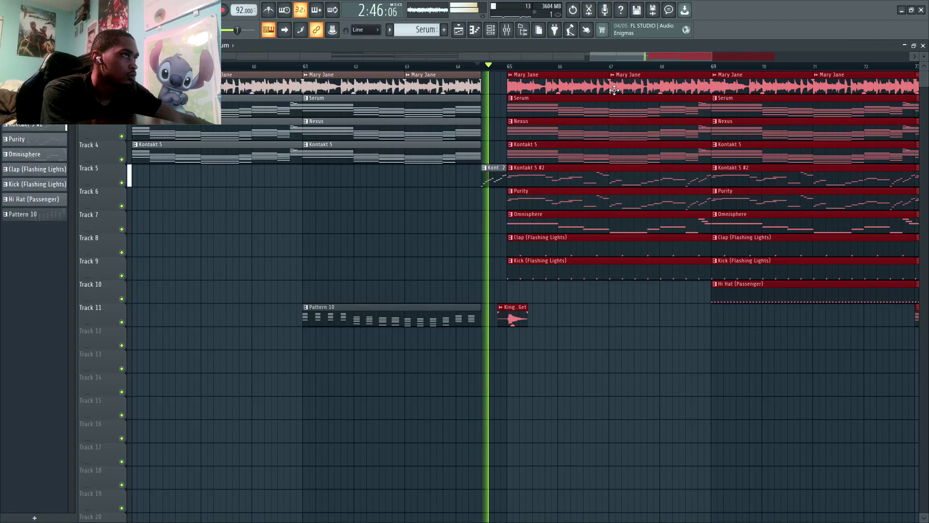
pyautogui.press('space')
pyautogui.press('space')
pyautogui.moveTo(712, 56)
pyautogui.mouseDown()
pyautogui.moveTo(646, 55)
pyautogui.moveTo(709, 55)
pyautogui.moveTo(651, 59)
pyautogui.mouseUp()
pyautogui.press('space')
pyautogui.press('space')
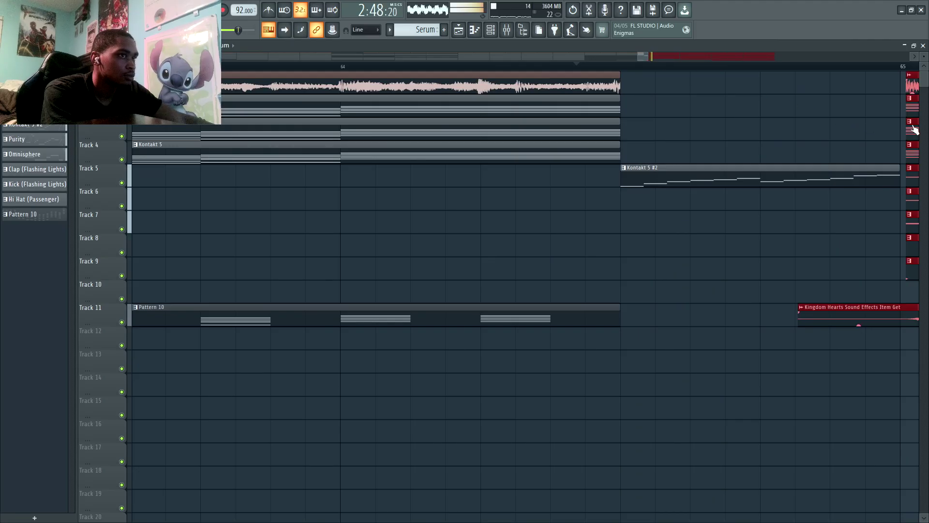
pyautogui.moveTo(907, 127); pyautogui.dragTo(905, 127)
pyautogui.press('space')
# Change the playlist's snap setting again with the copied section in place at bars 65 to 80.
pyautogui.moveTo(653, 57); pyautogui.dragTo(818, 58)
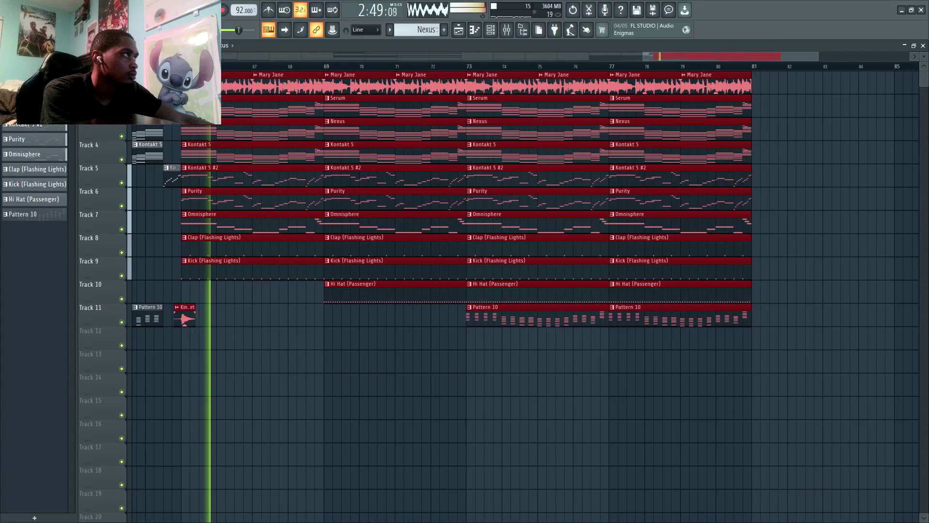
pyautogui.click(7, 45)
pyautogui.moveTo(19, 81)
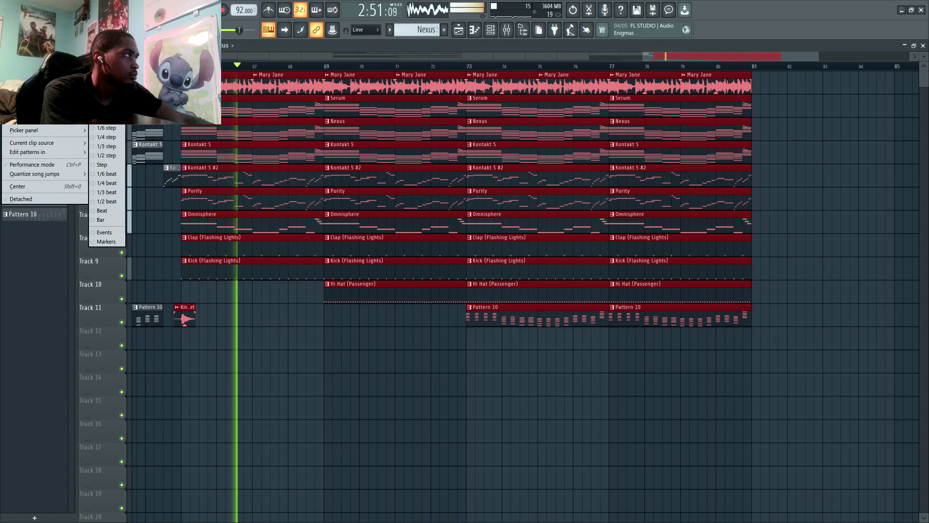
pyautogui.click(104, 119)
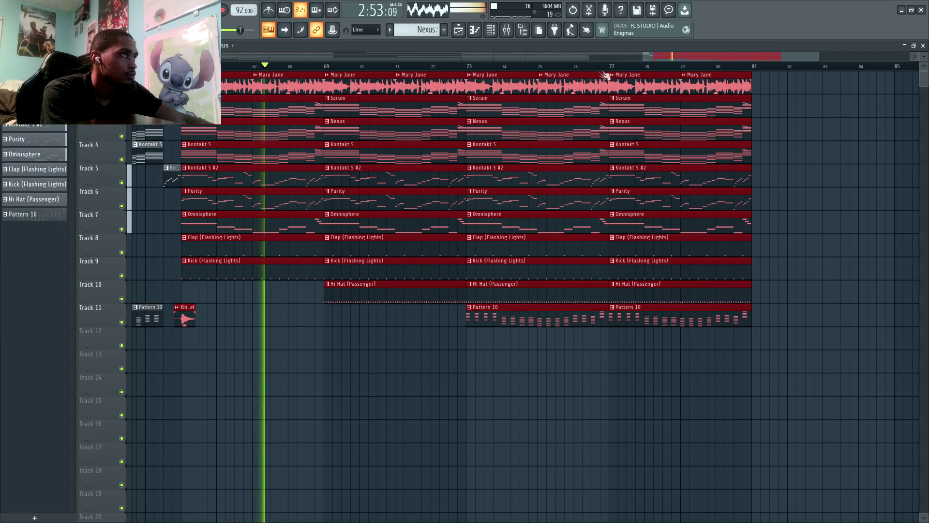
pyautogui.moveTo(643, 53); pyautogui.dragTo(221, 53)
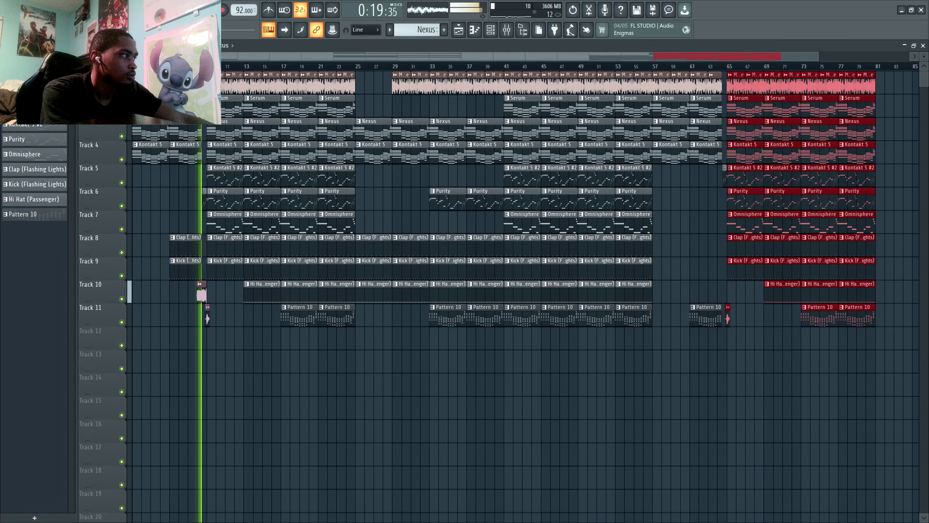
# Load the Cammglo tag sample from the Tags folder of Camglo Drums into the project.
pyautogui.press('space')
pyautogui.click(519, 35)
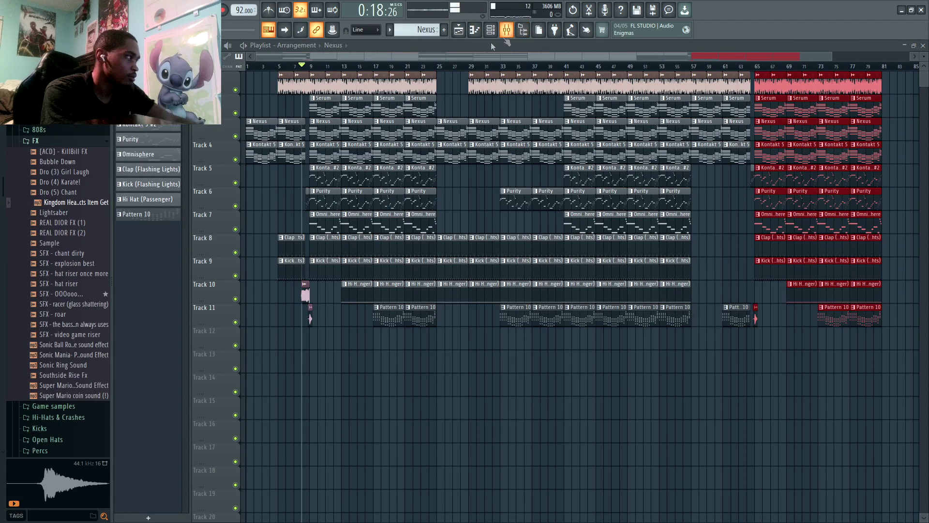
pyautogui.press('space')
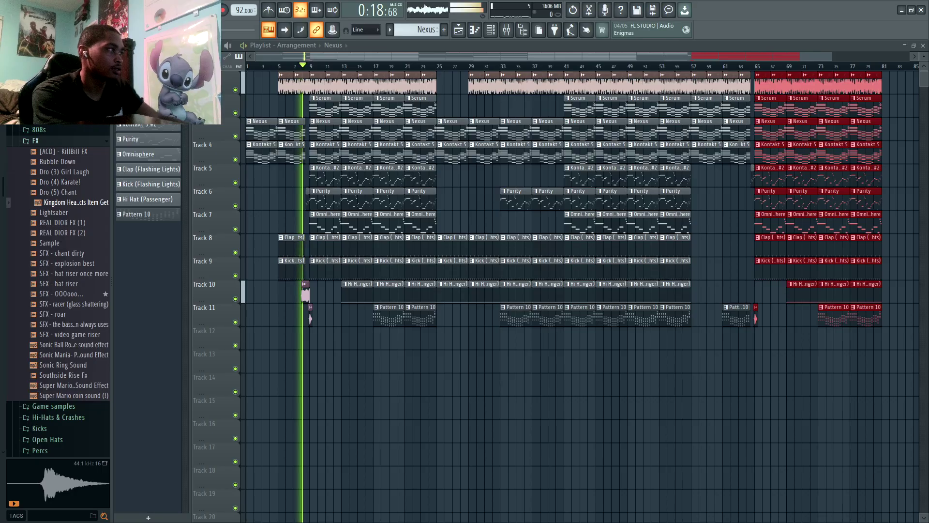
pyautogui.scroll(3, 48, 203)
pyautogui.click(49, 204)
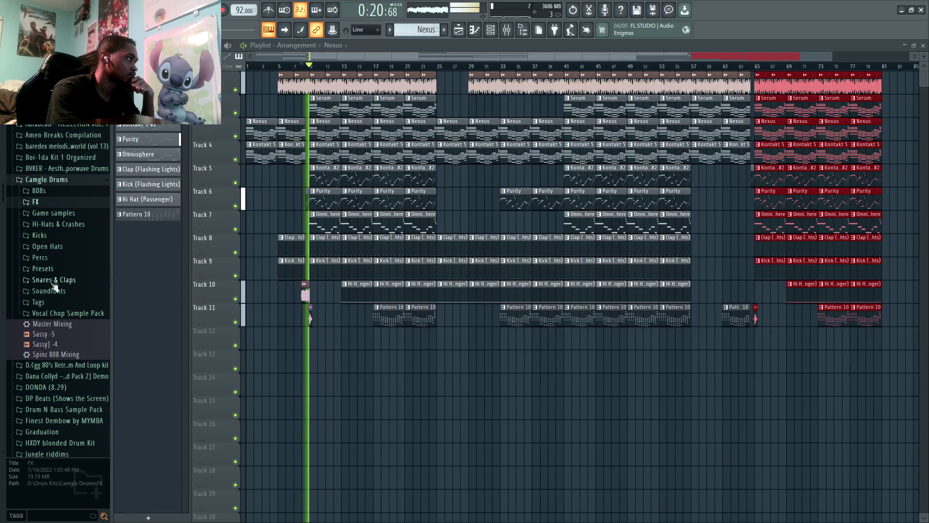
pyautogui.click(58, 304)
pyautogui.scroll(-2, 58, 310)
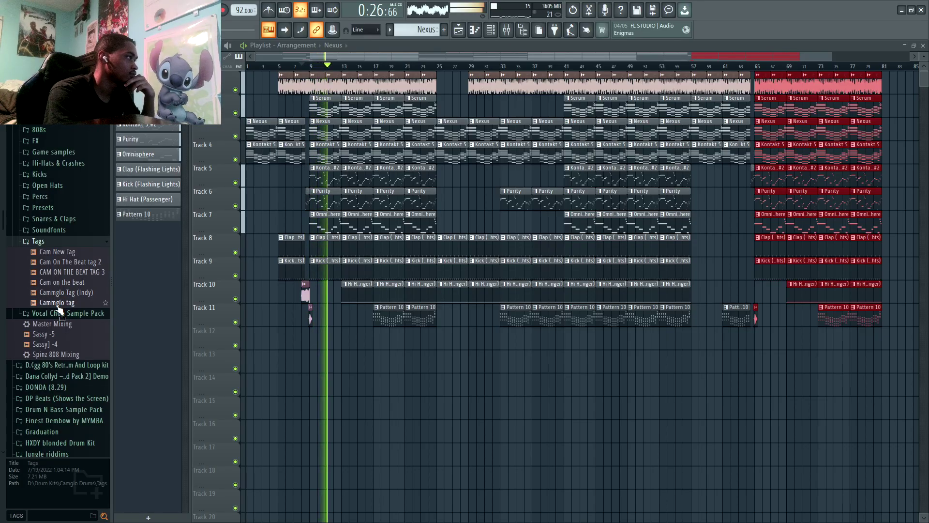
pyautogui.moveTo(57, 304); pyautogui.dragTo(179, 319)
pyautogui.moveTo(239, 332); pyautogui.dragTo(254, 334)
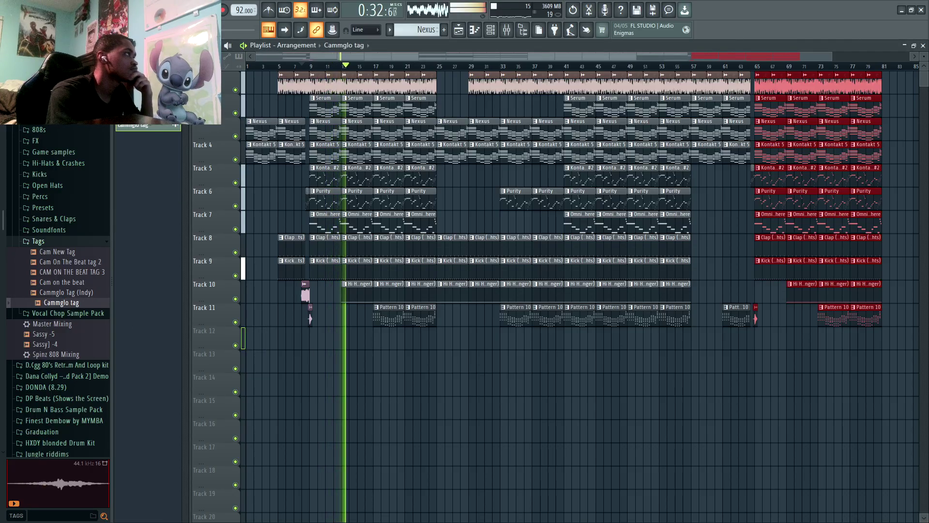
# Stop playback and switch to the OBS Studio window.
pyautogui.press('space')
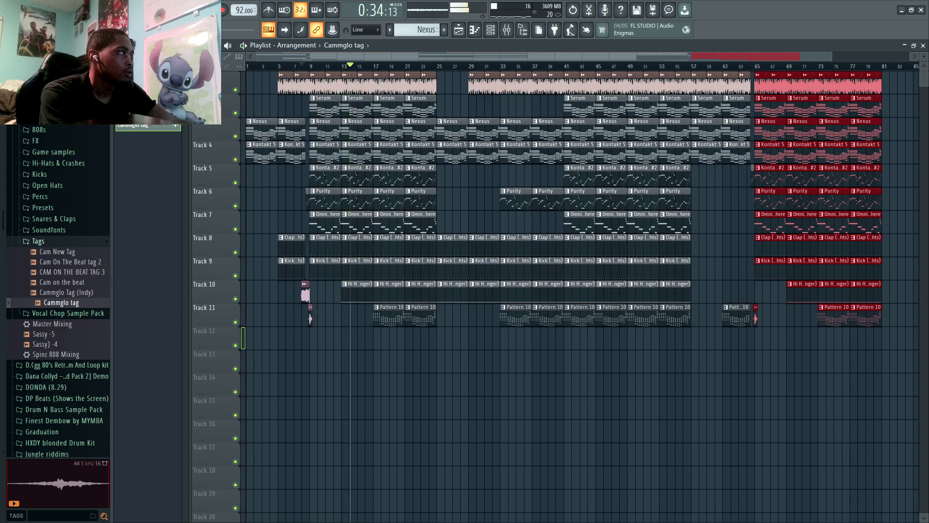
pyautogui.press('super')
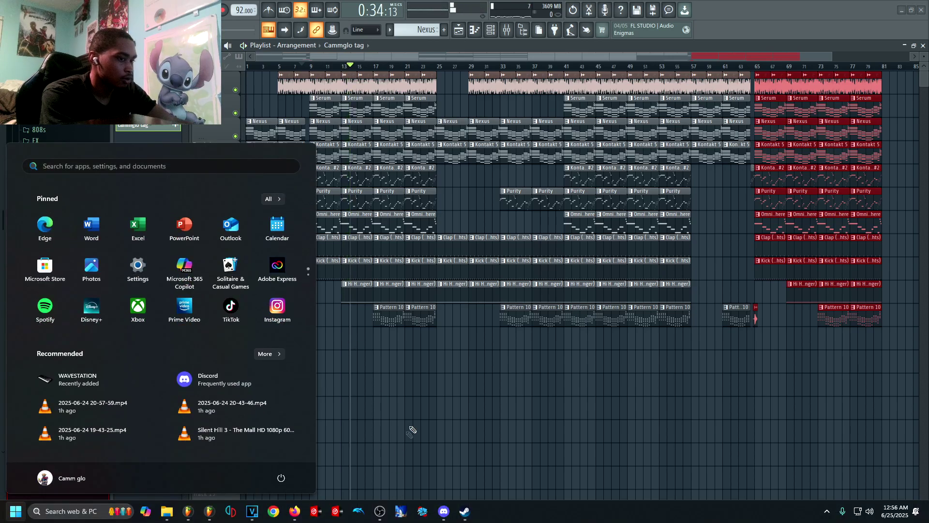
pyautogui.press('super')
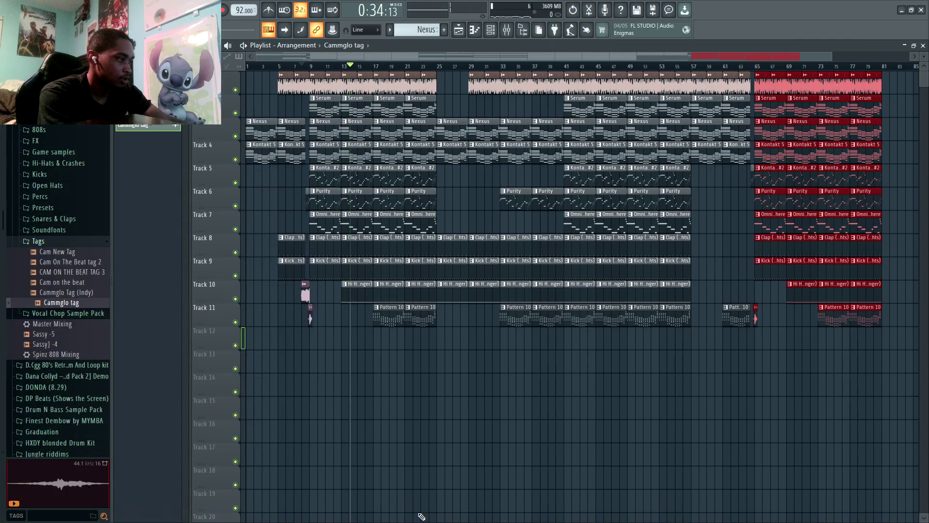
pyautogui.press('super')
pyautogui.click(387, 514)
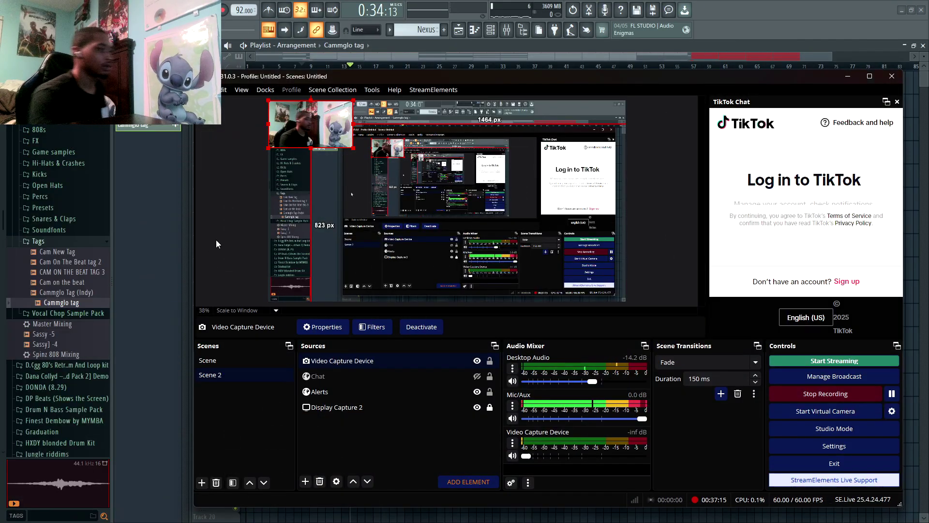